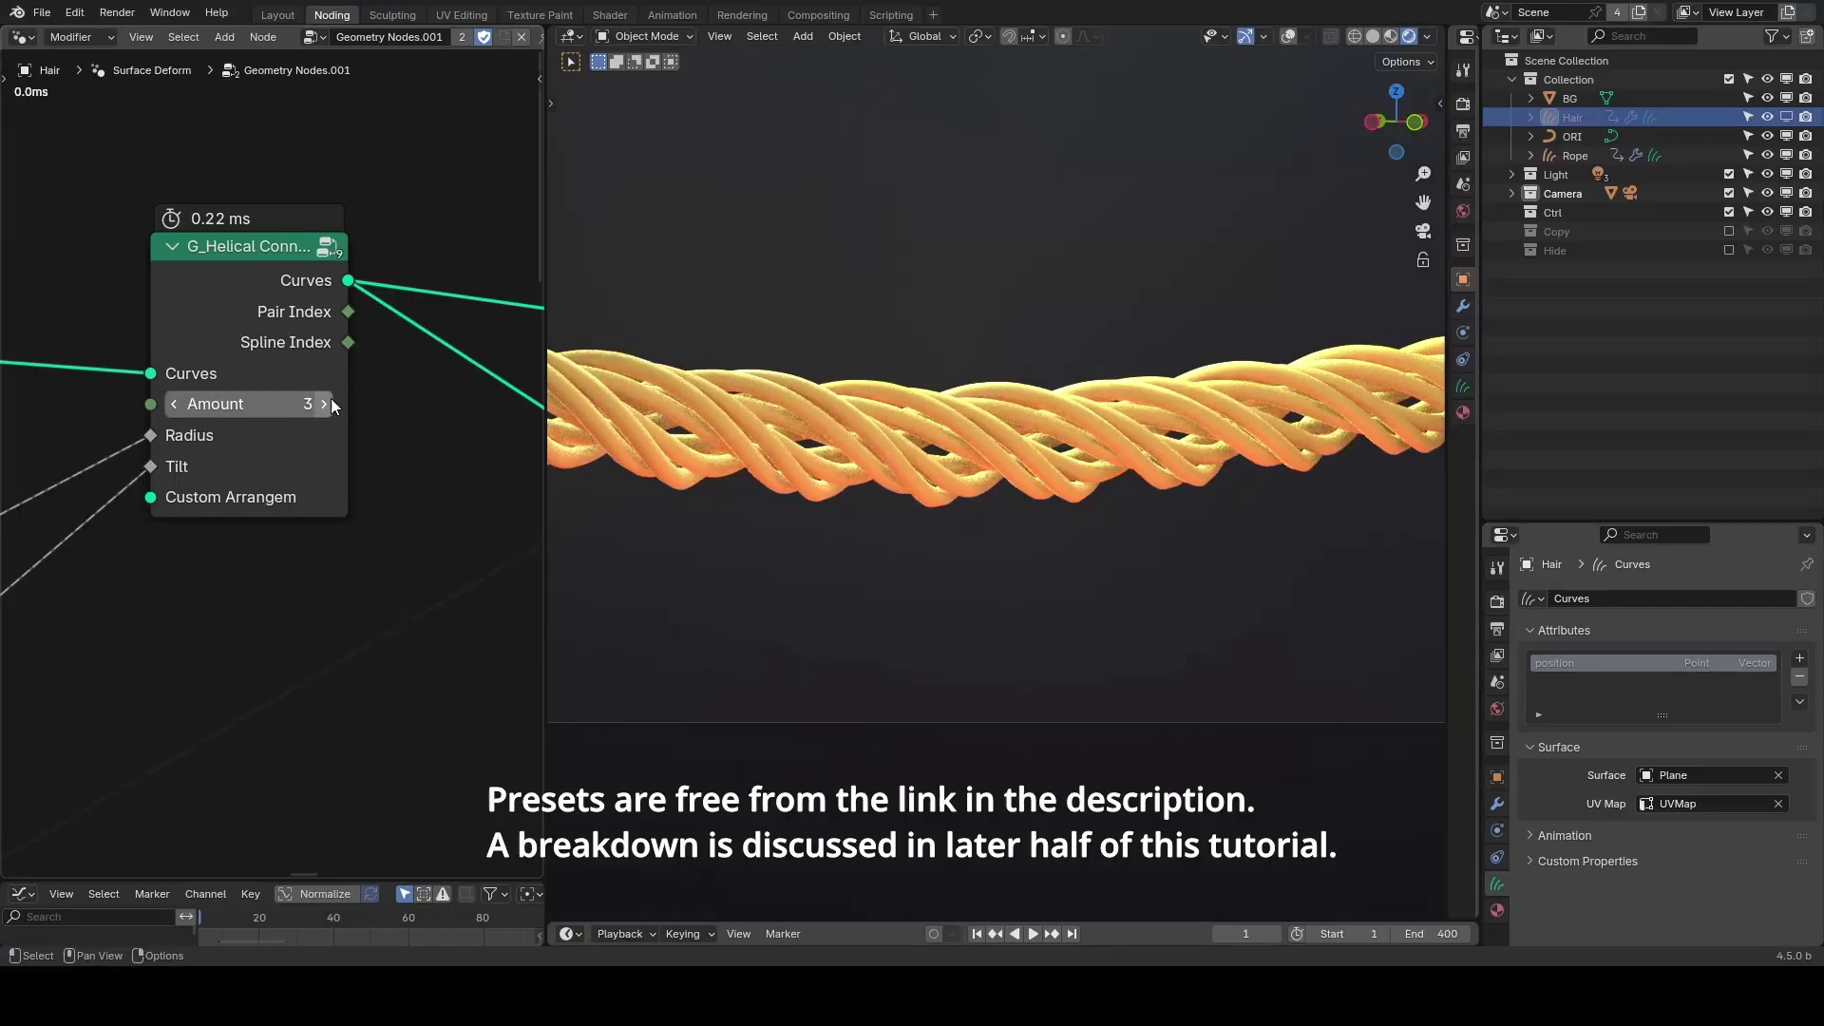
Increase the Amount on the G_Helical Connections node in single steps from 3 past 6 strands.
{"action": "left_click", "coordinate": [331, 399]}
{"action": "left_click", "coordinate": [330, 399]}
{"action": "left_click", "coordinate": [330, 399]}
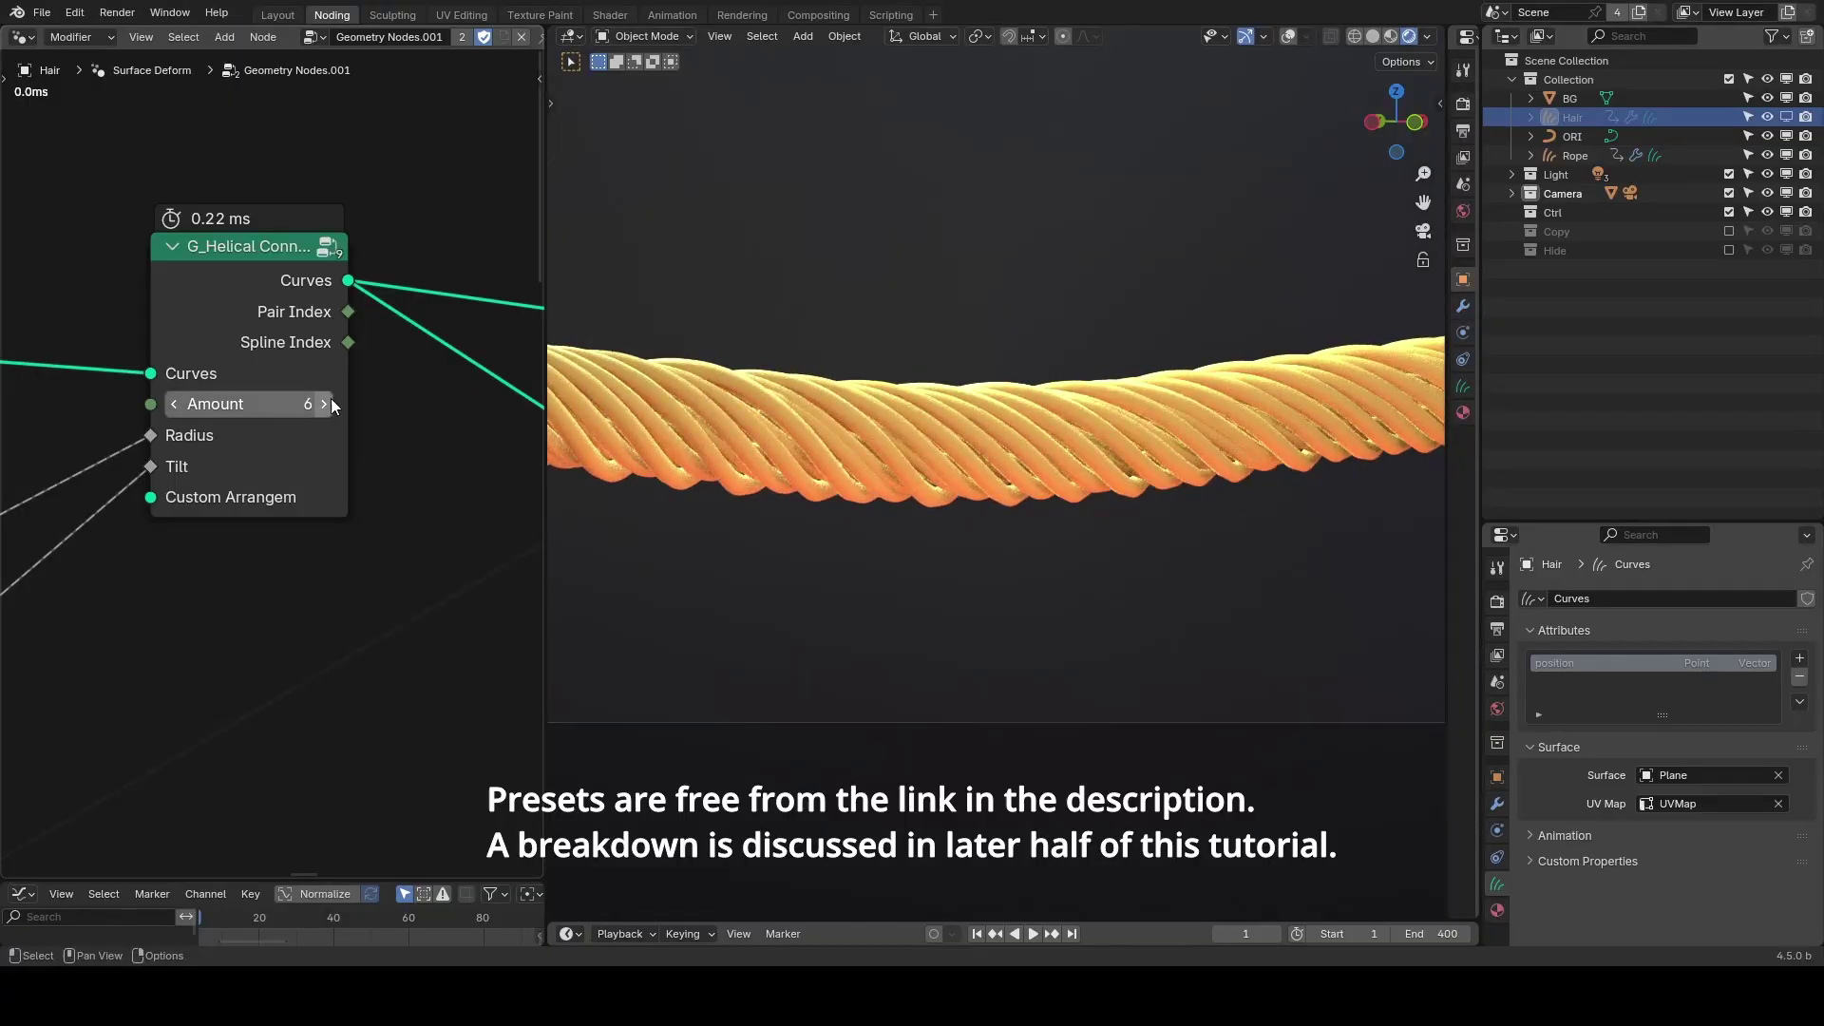
{"action": "left_click", "coordinate": [331, 399]}
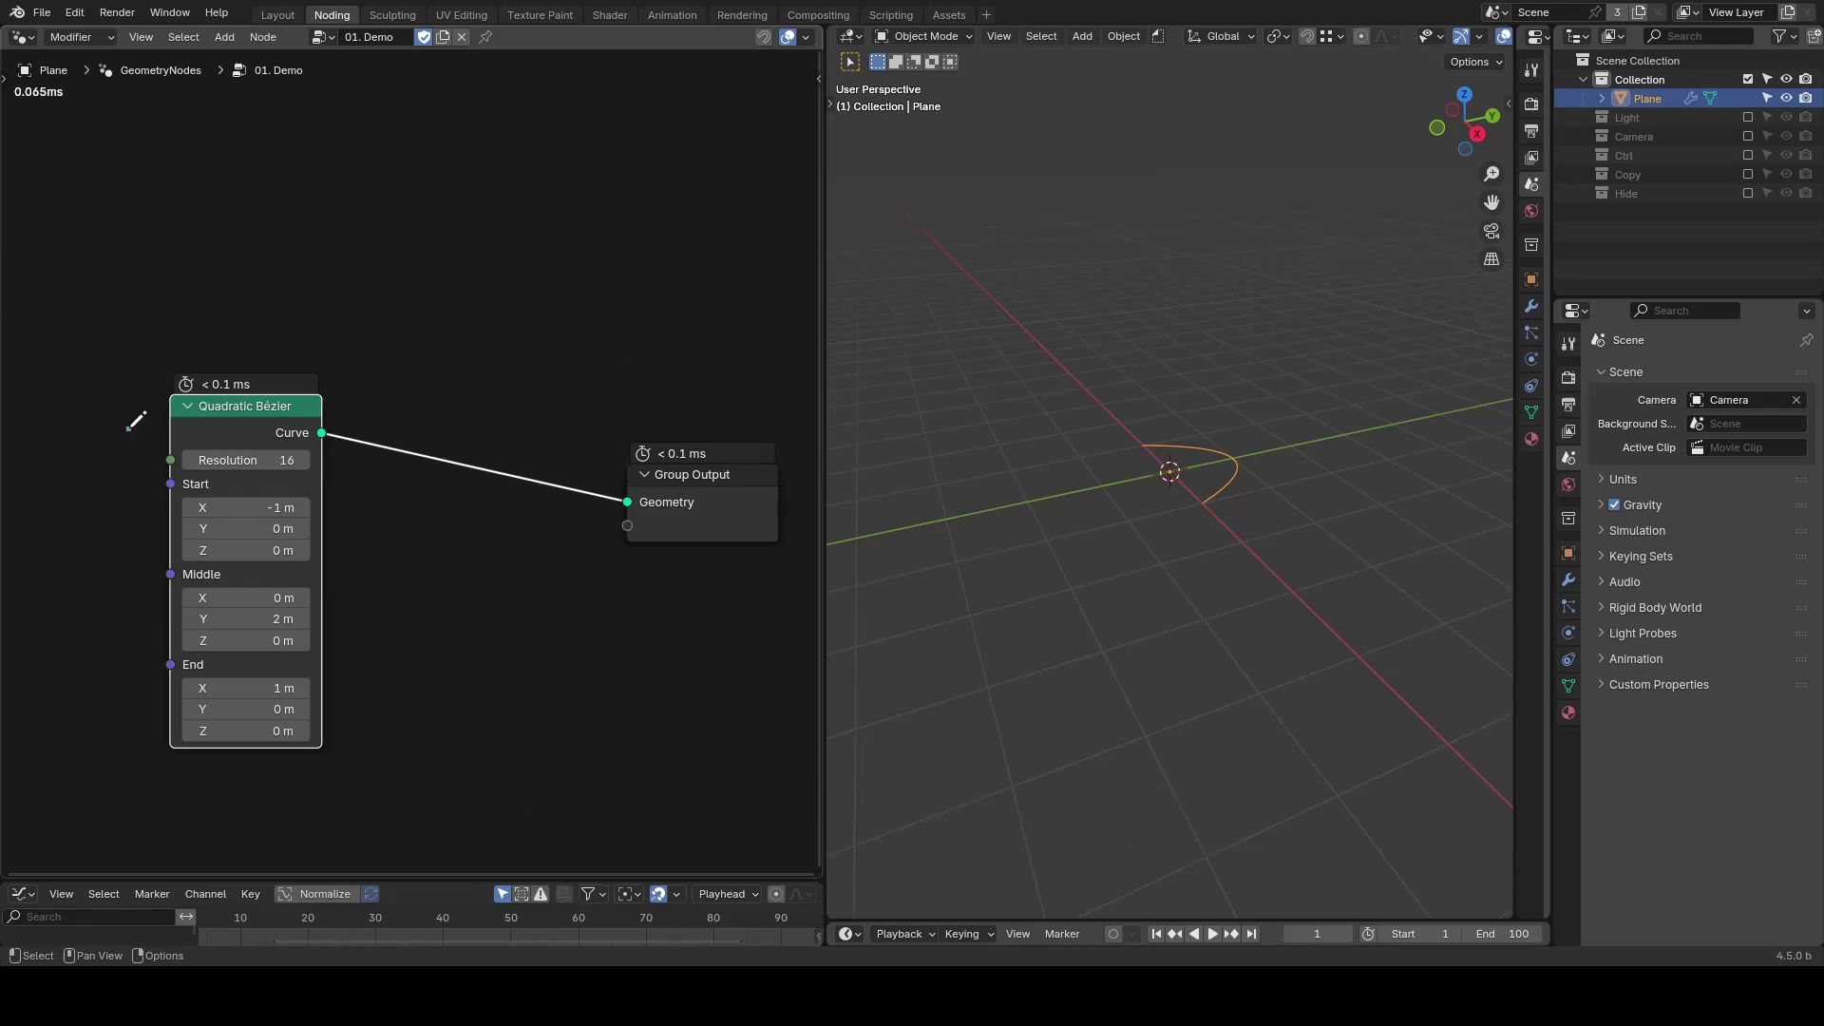
Underline the Quadratic Bézier title with an annotation and insert a G_Helical Connections node with Radius 0.18 m before Group Output.
{"action": "left_click_drag", "start_coordinate": [129, 428], "coordinate": [358, 415]}
{"action": "key", "text": "shift+a"}
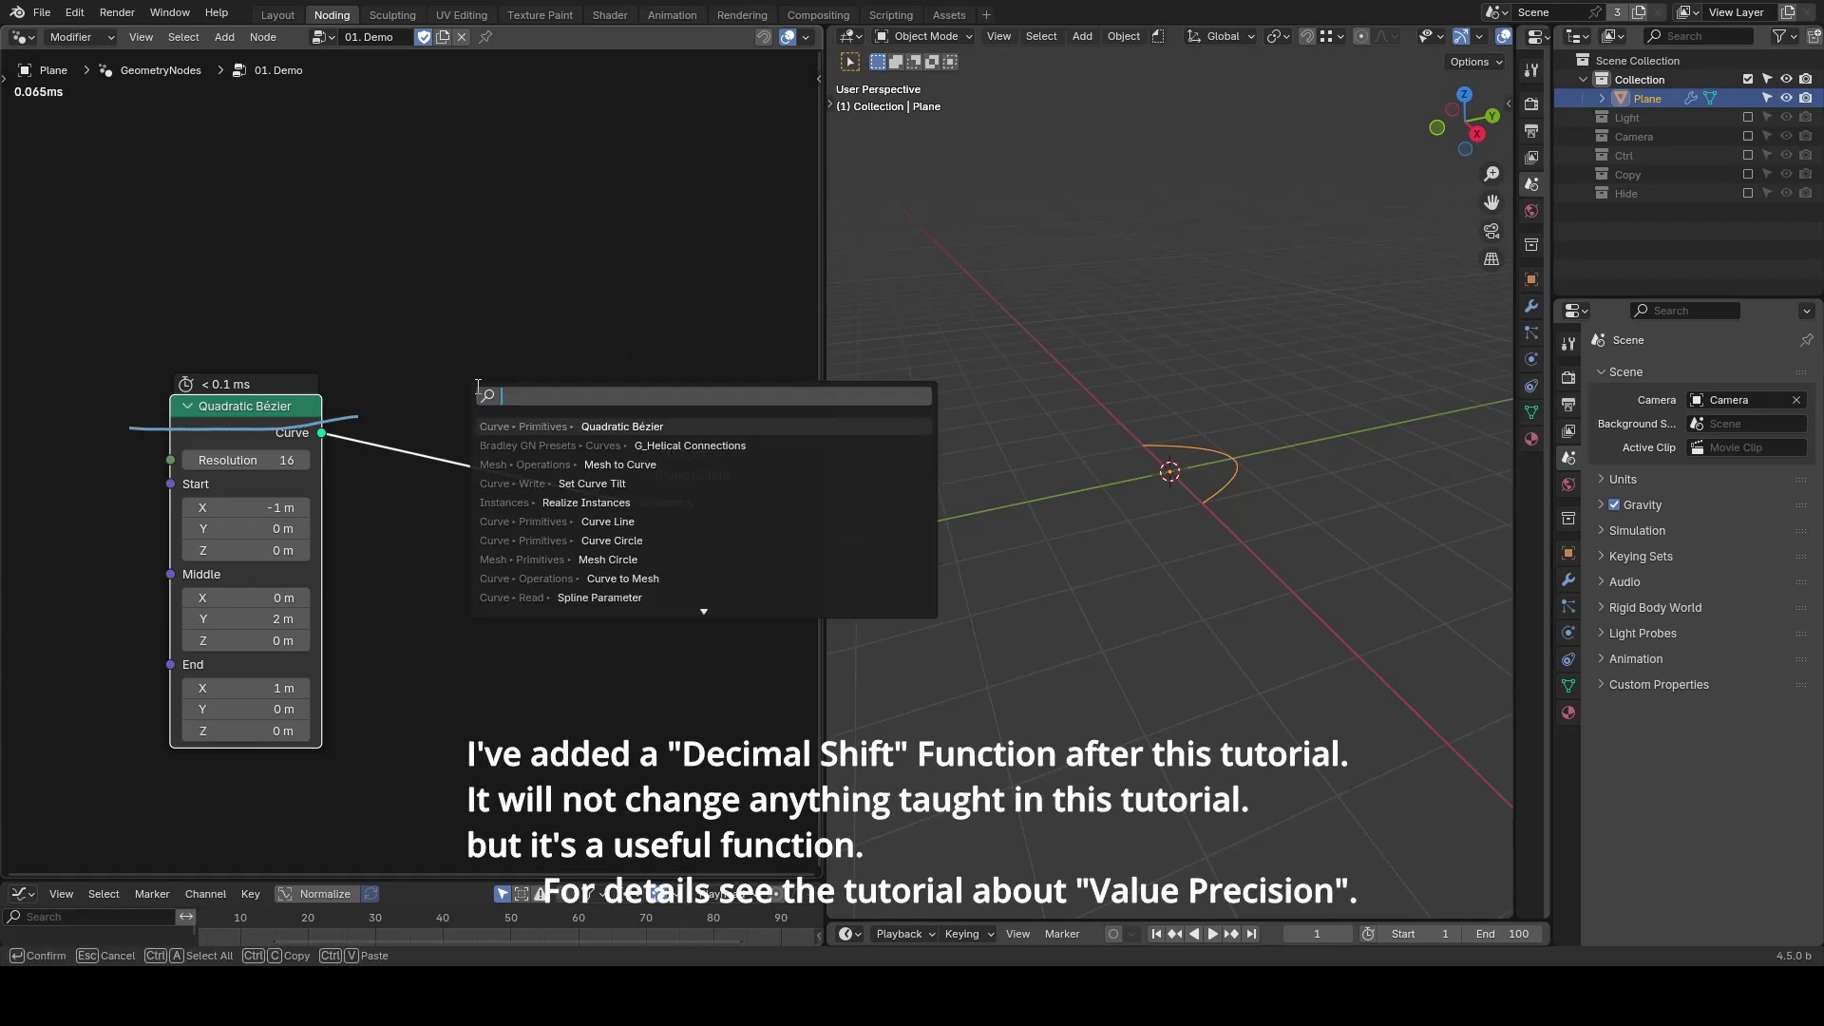
{"action": "type", "text": "helical"}
{"action": "key", "text": "Return"}
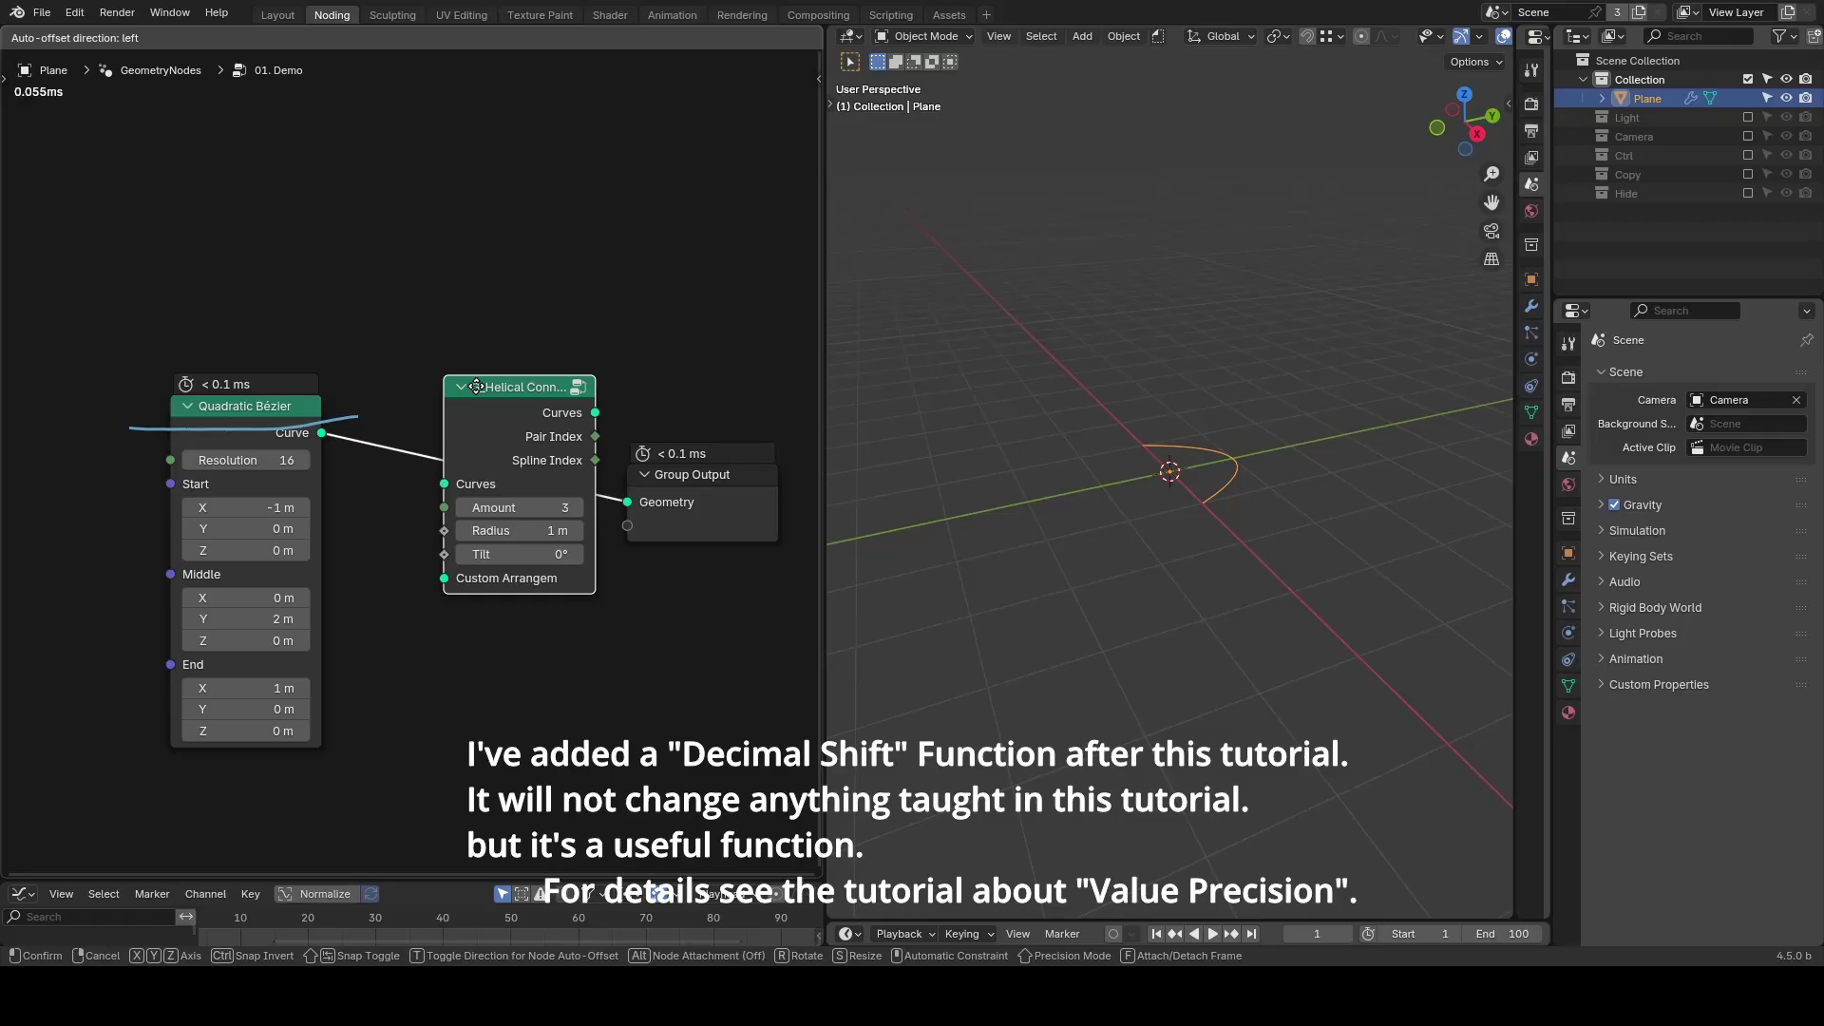
{"action": "left_click", "coordinate": [477, 387]}
{"action": "middle_click_drag", "start_coordinate": [1254, 503], "coordinate": [1311, 531]}
{"action": "left_click_drag", "start_coordinate": [499, 530], "coordinate": [442, 530]}
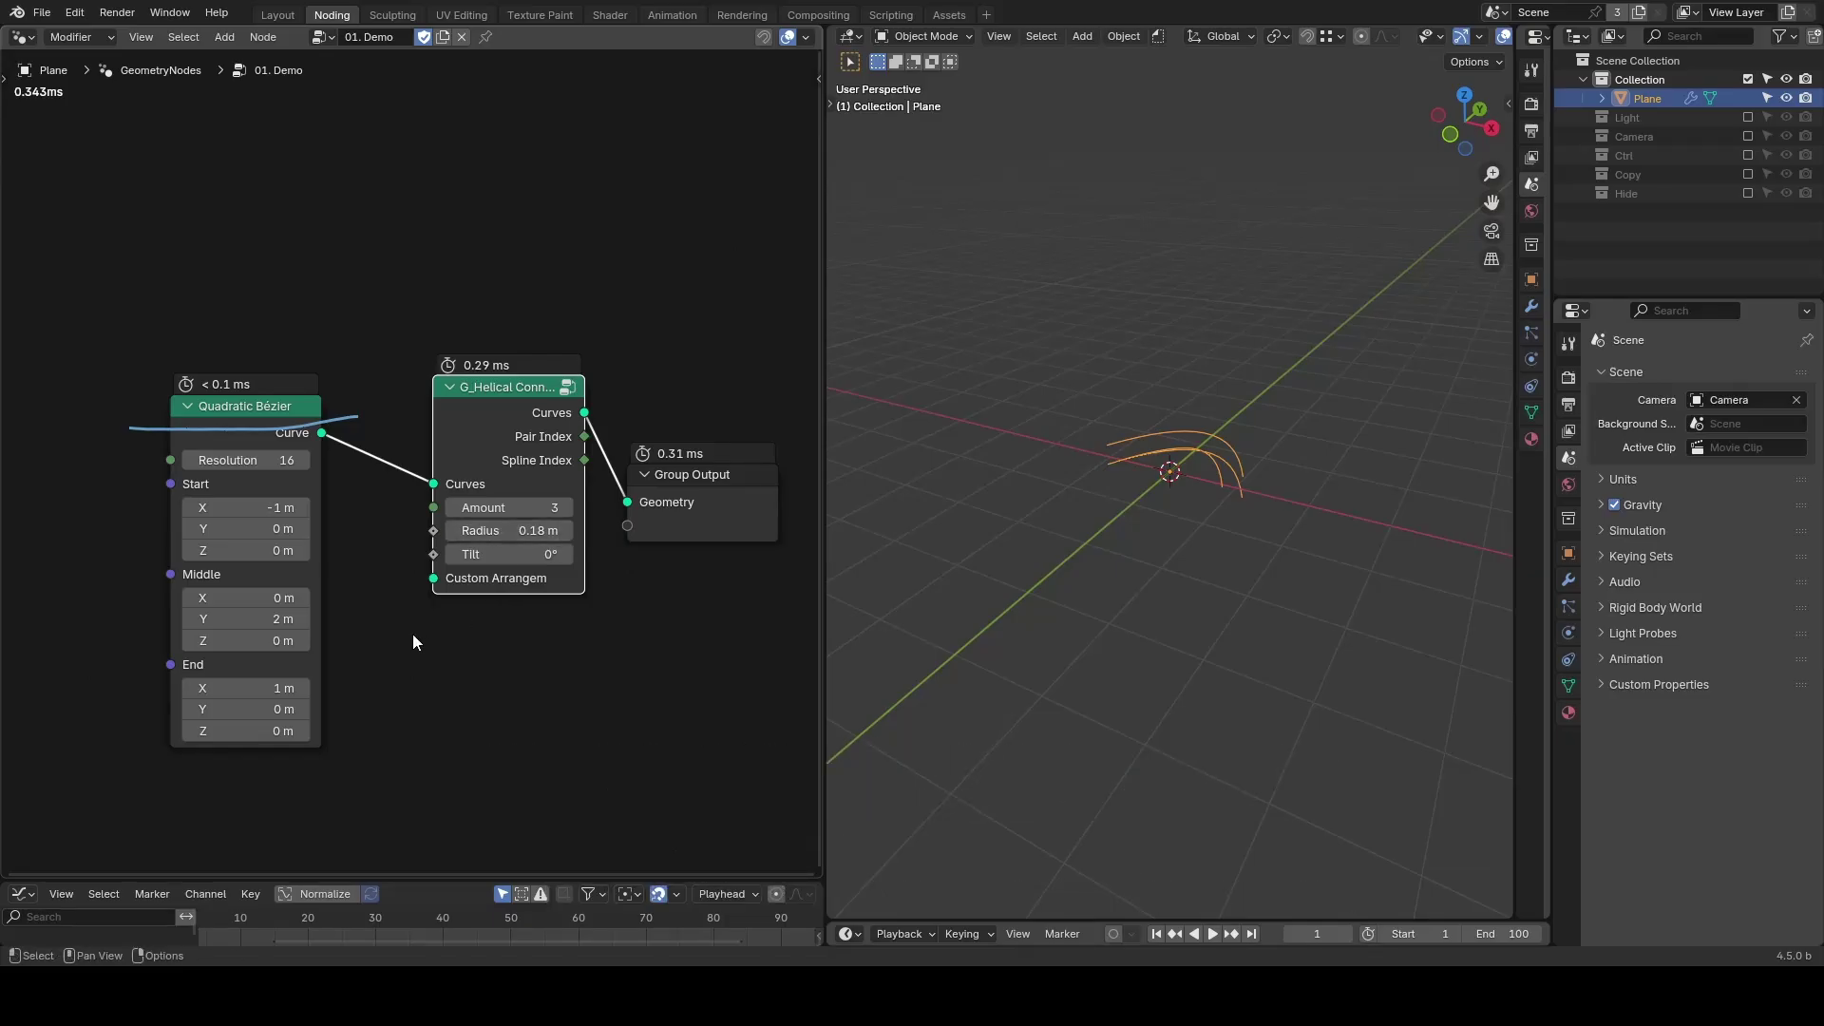
Add an Index node and connect it to the Tilt input of the G_Helical Connections node.
{"action": "key", "text": "ctrl"}
{"action": "key", "text": "ctrl+a"}
{"action": "type", "text": "ind"}
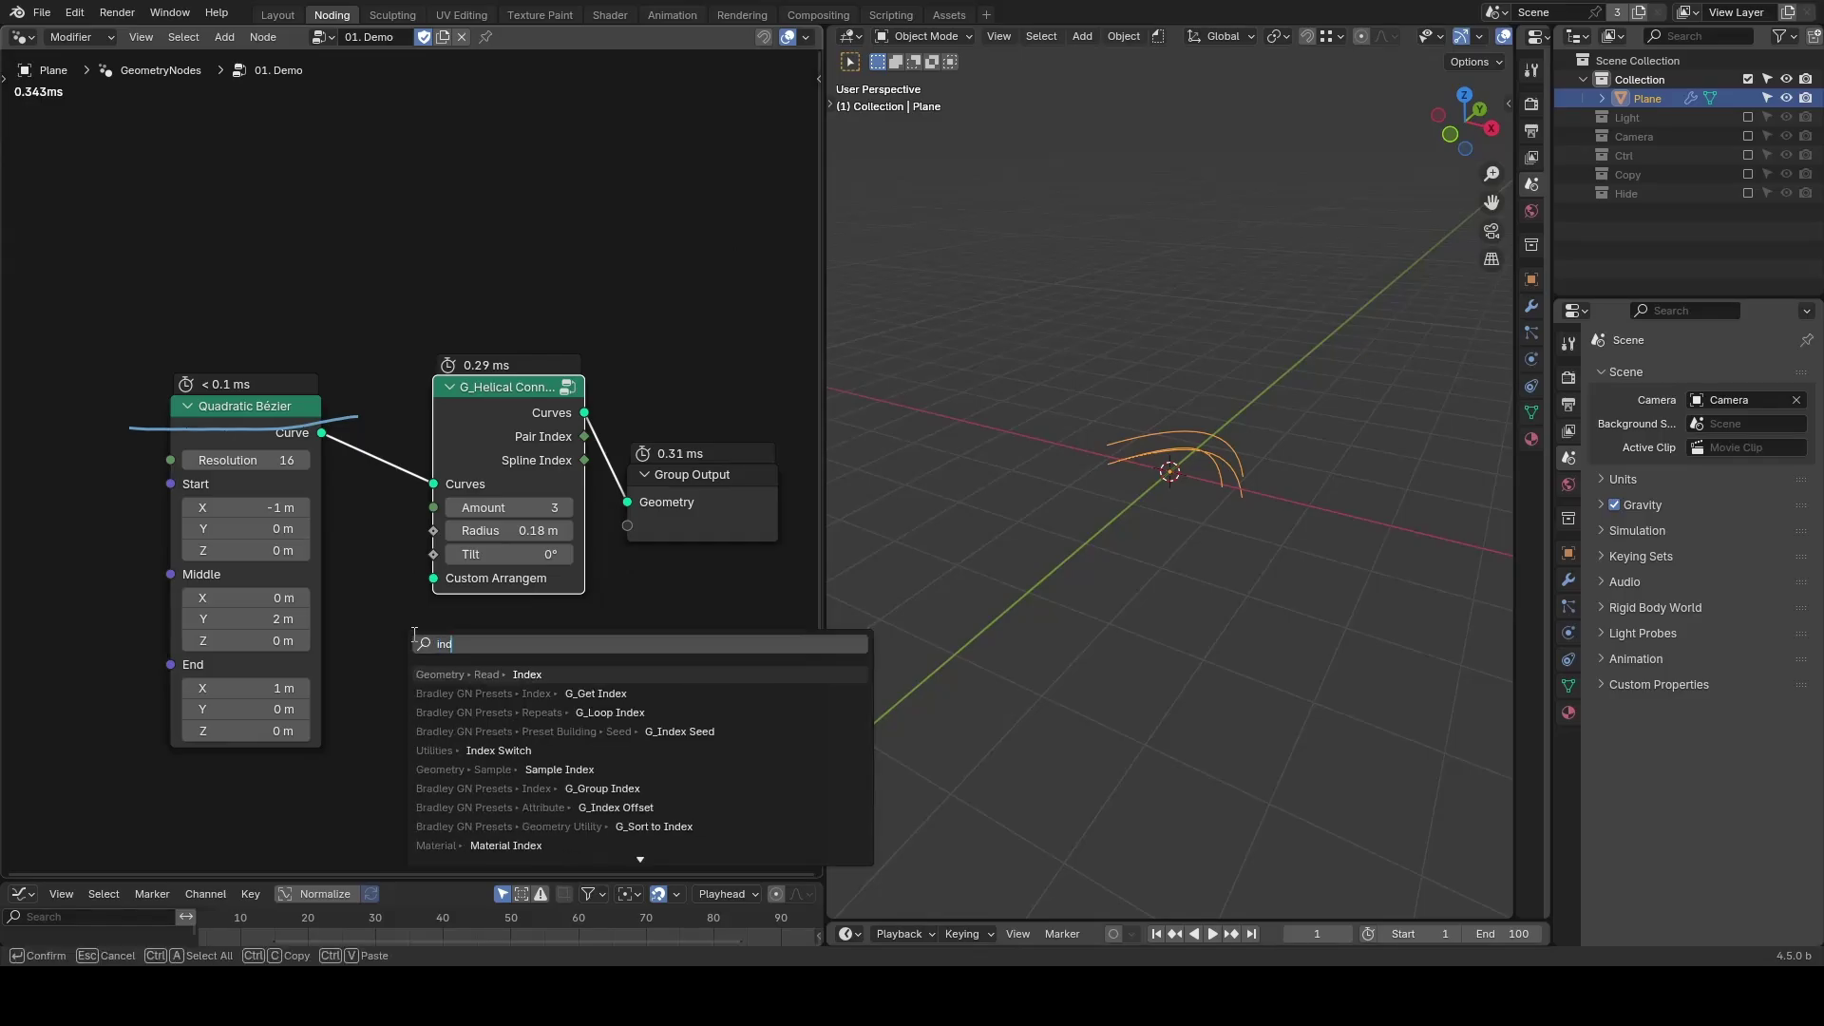
{"action": "type", "text": "ex"}
{"action": "key", "text": "Return"}
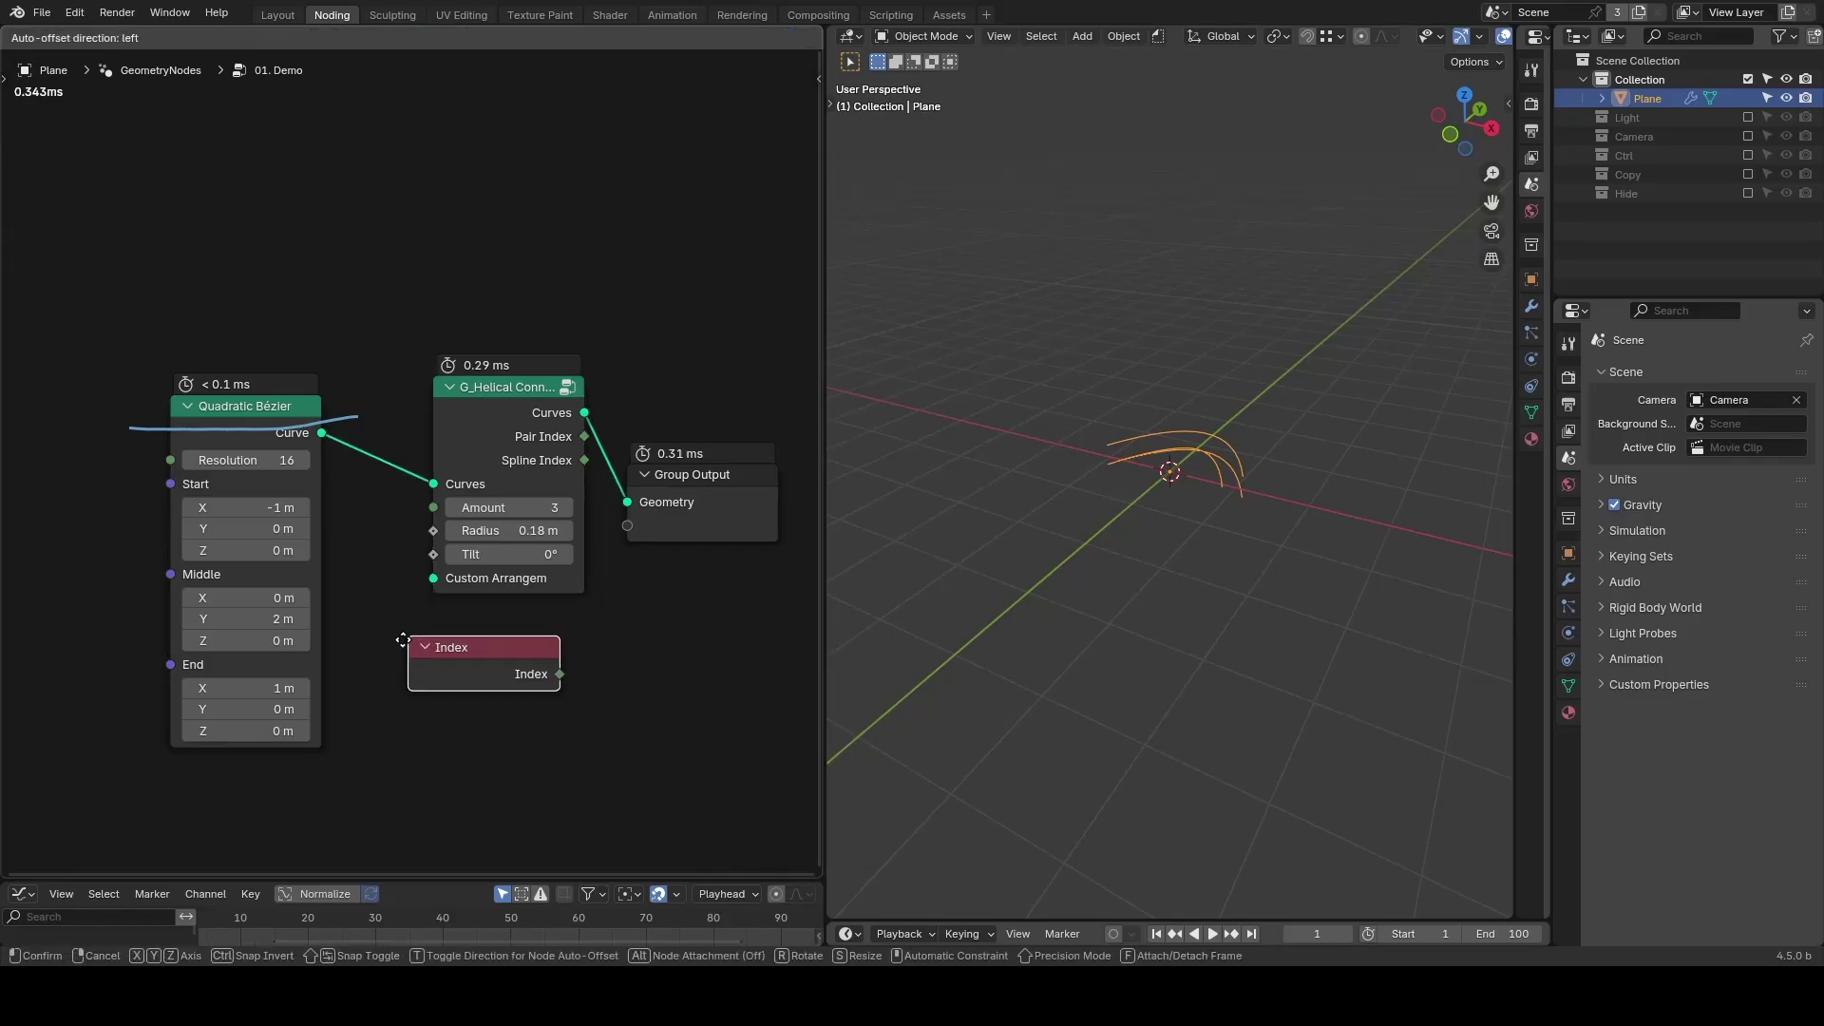
{"action": "left_click", "coordinate": [185, 777]}
{"action": "left_click_drag", "start_coordinate": [332, 805], "coordinate": [434, 554]}
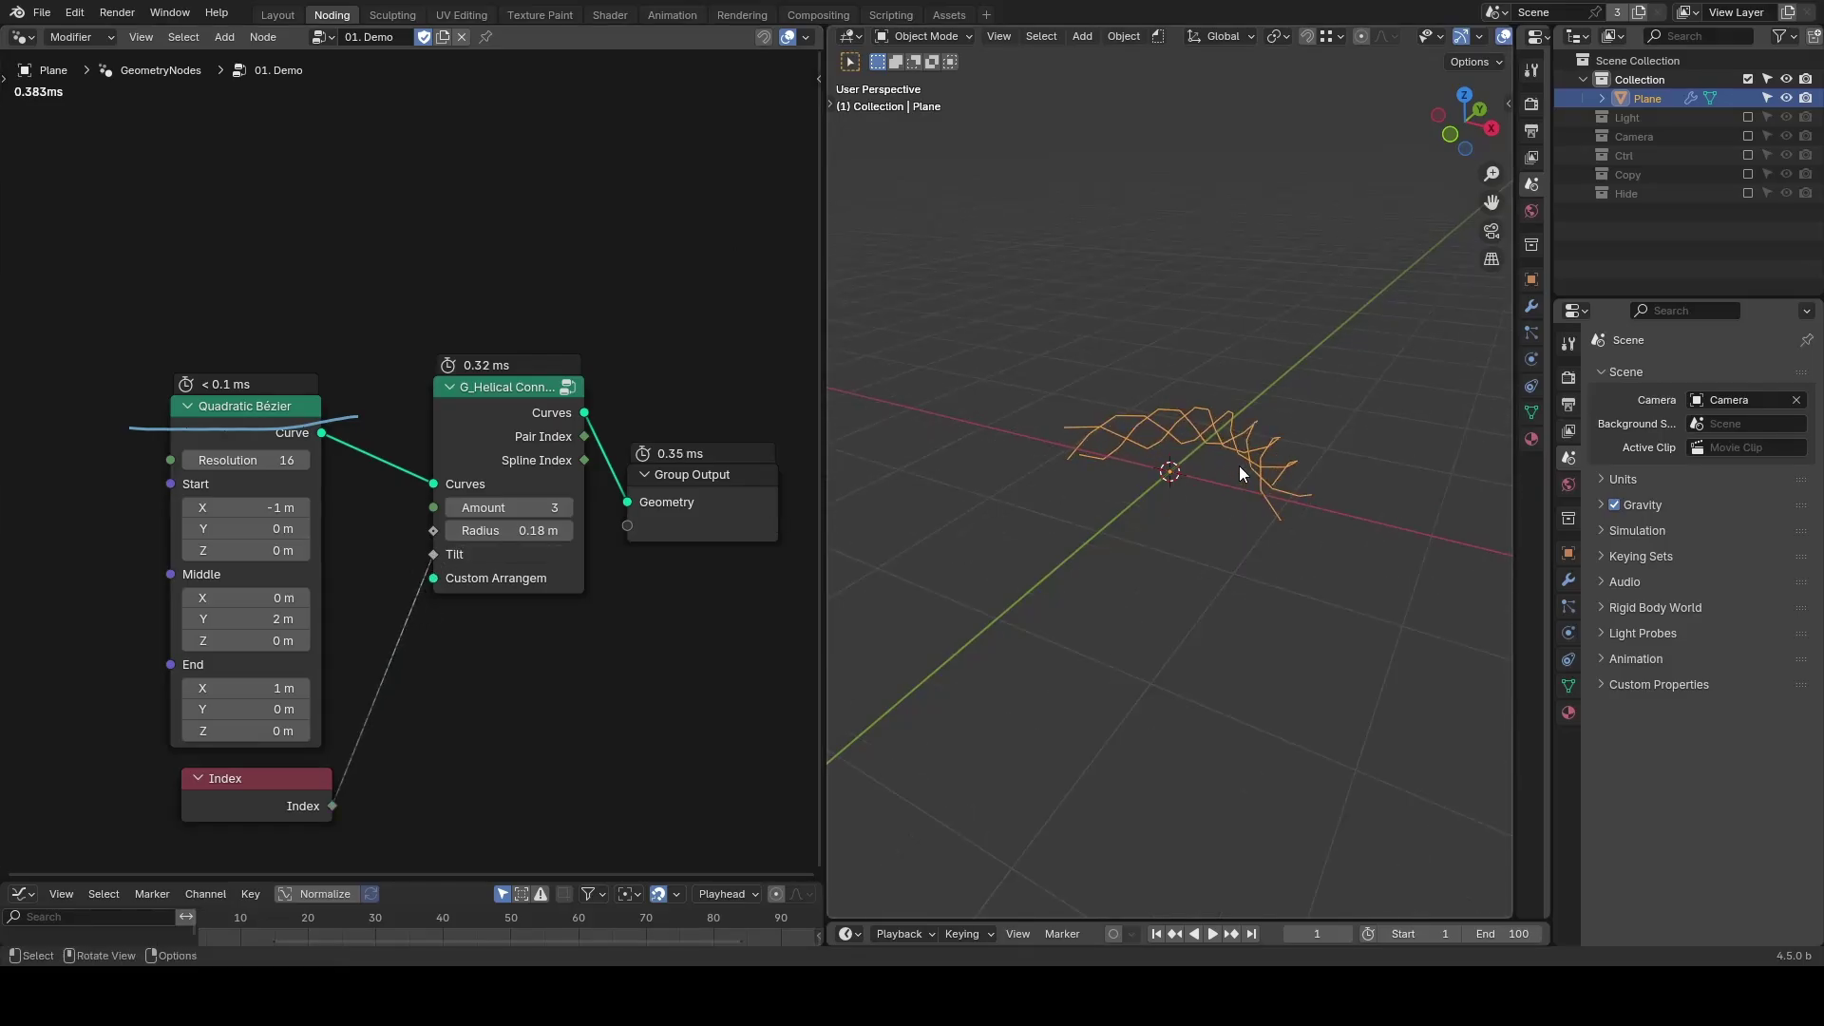
{"action": "middle_click_drag", "start_coordinate": [1239, 467], "coordinate": [1112, 438]}
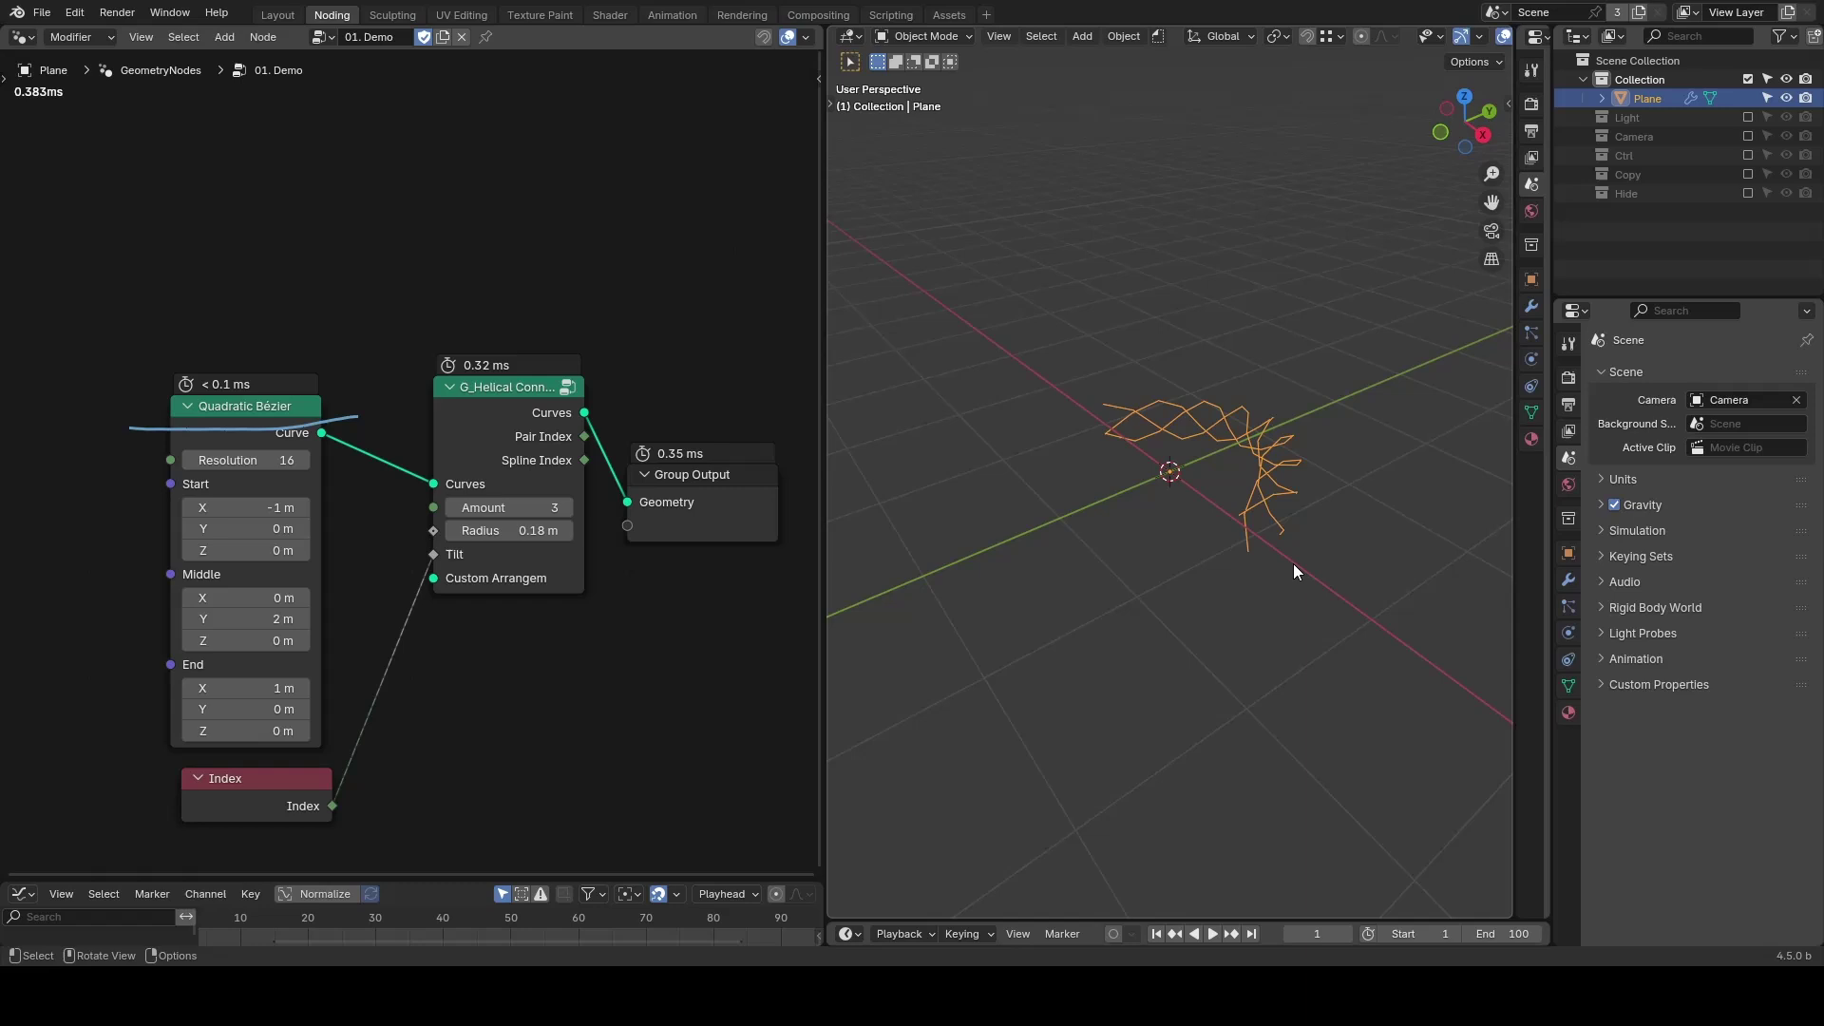
Drive the Tilt input from the Values output of a new G_Float Range node with its Step set to 0.920.
{"action": "middle_click_drag", "start_coordinate": [481, 752], "coordinate": [500, 623]}
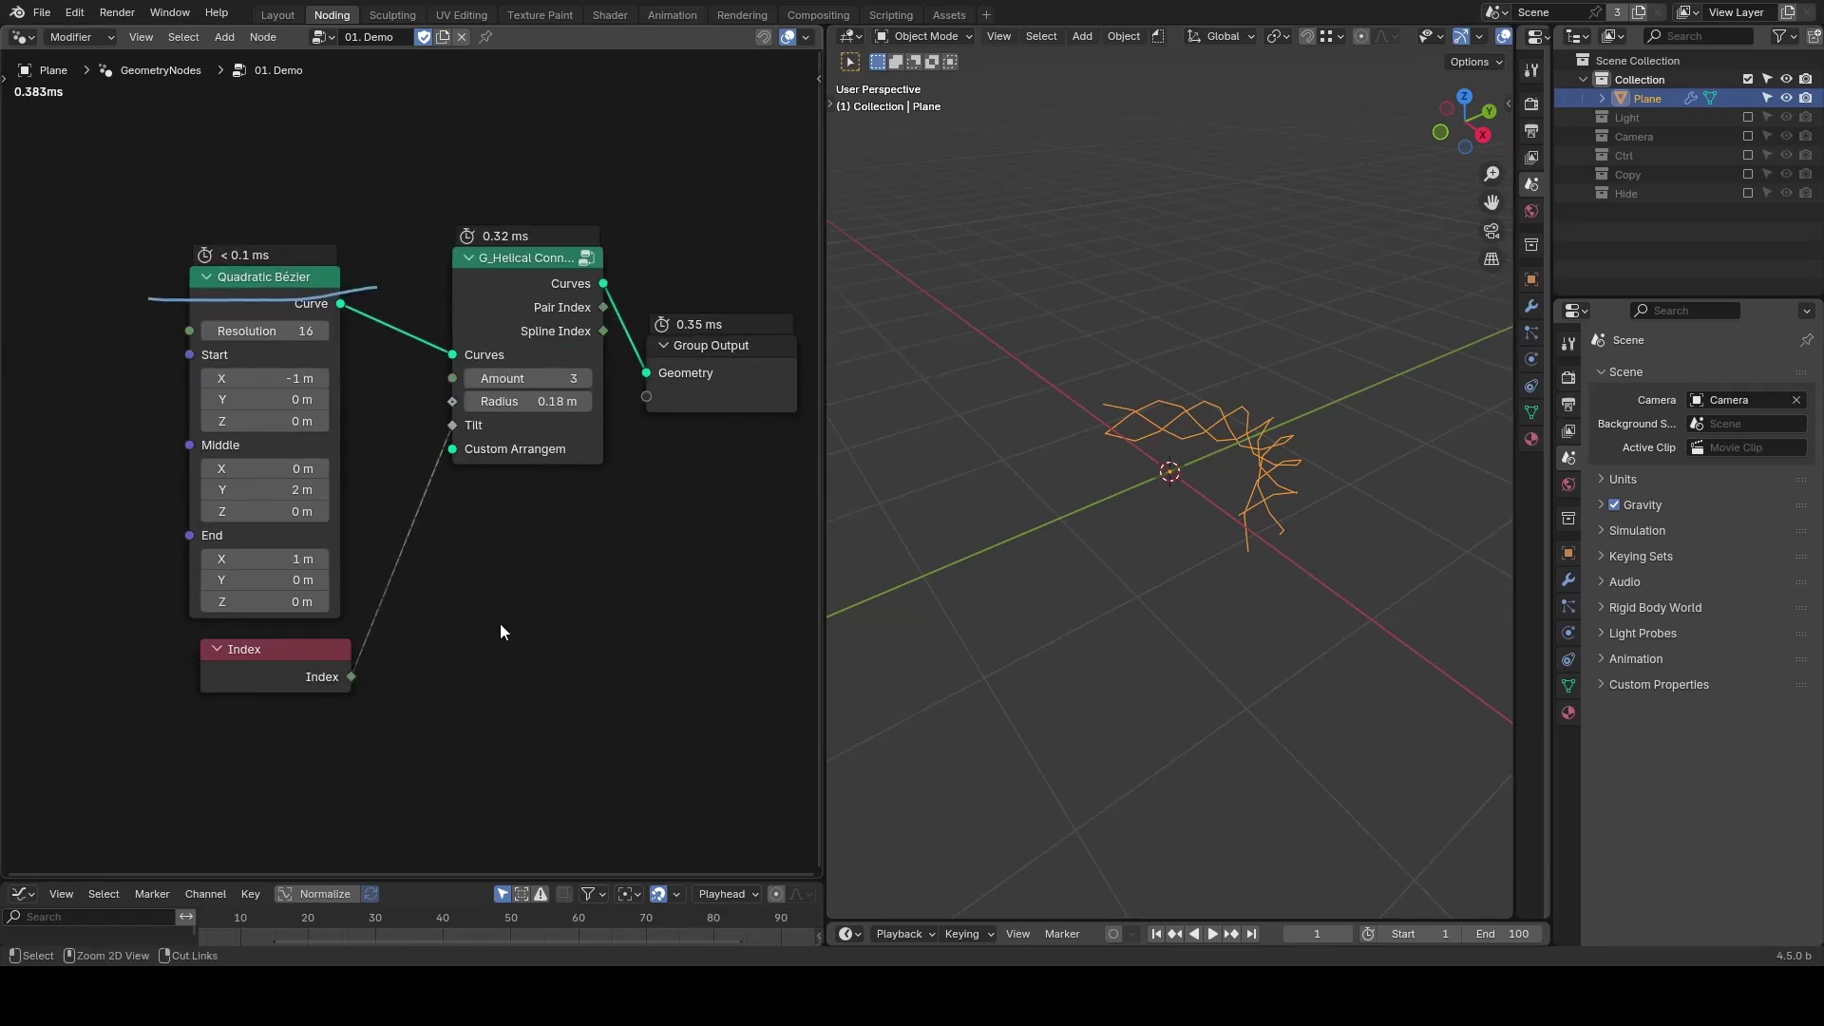
{"action": "key", "text": "shift+a"}
{"action": "type", "text": "float range"}
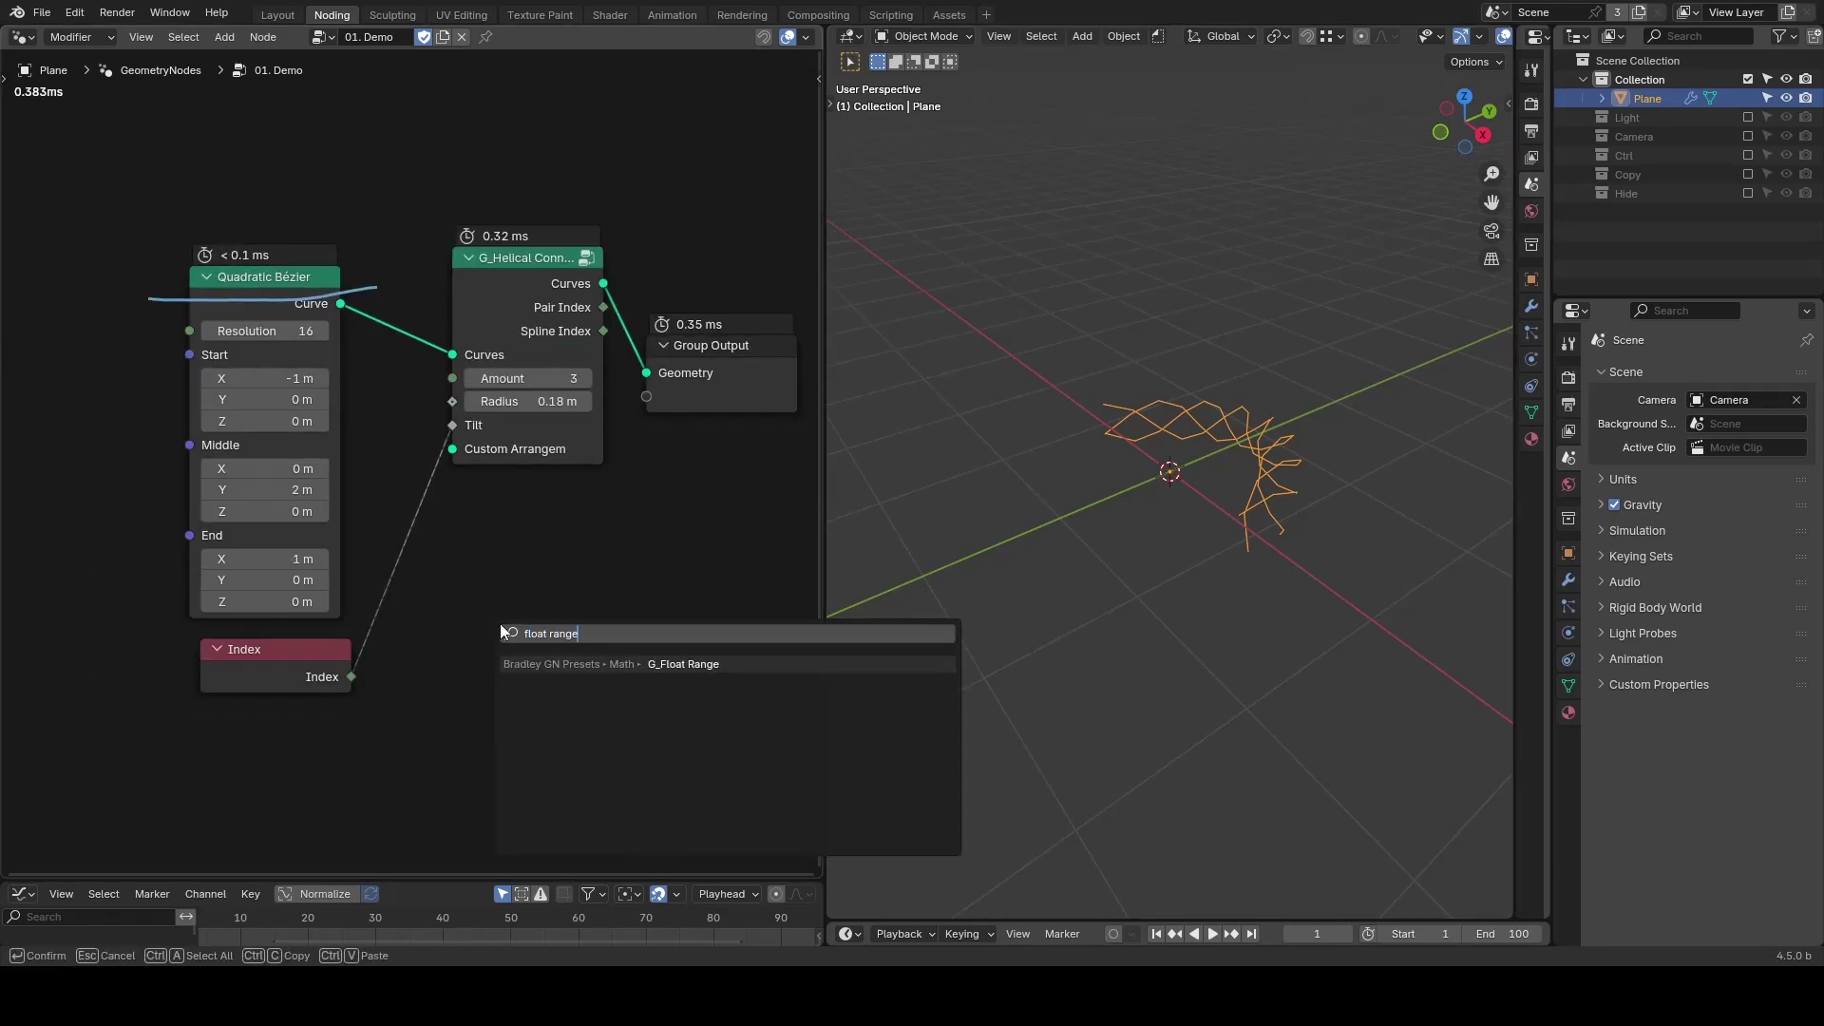
{"action": "key", "text": "Return"}
{"action": "left_click", "coordinate": [560, 672]}
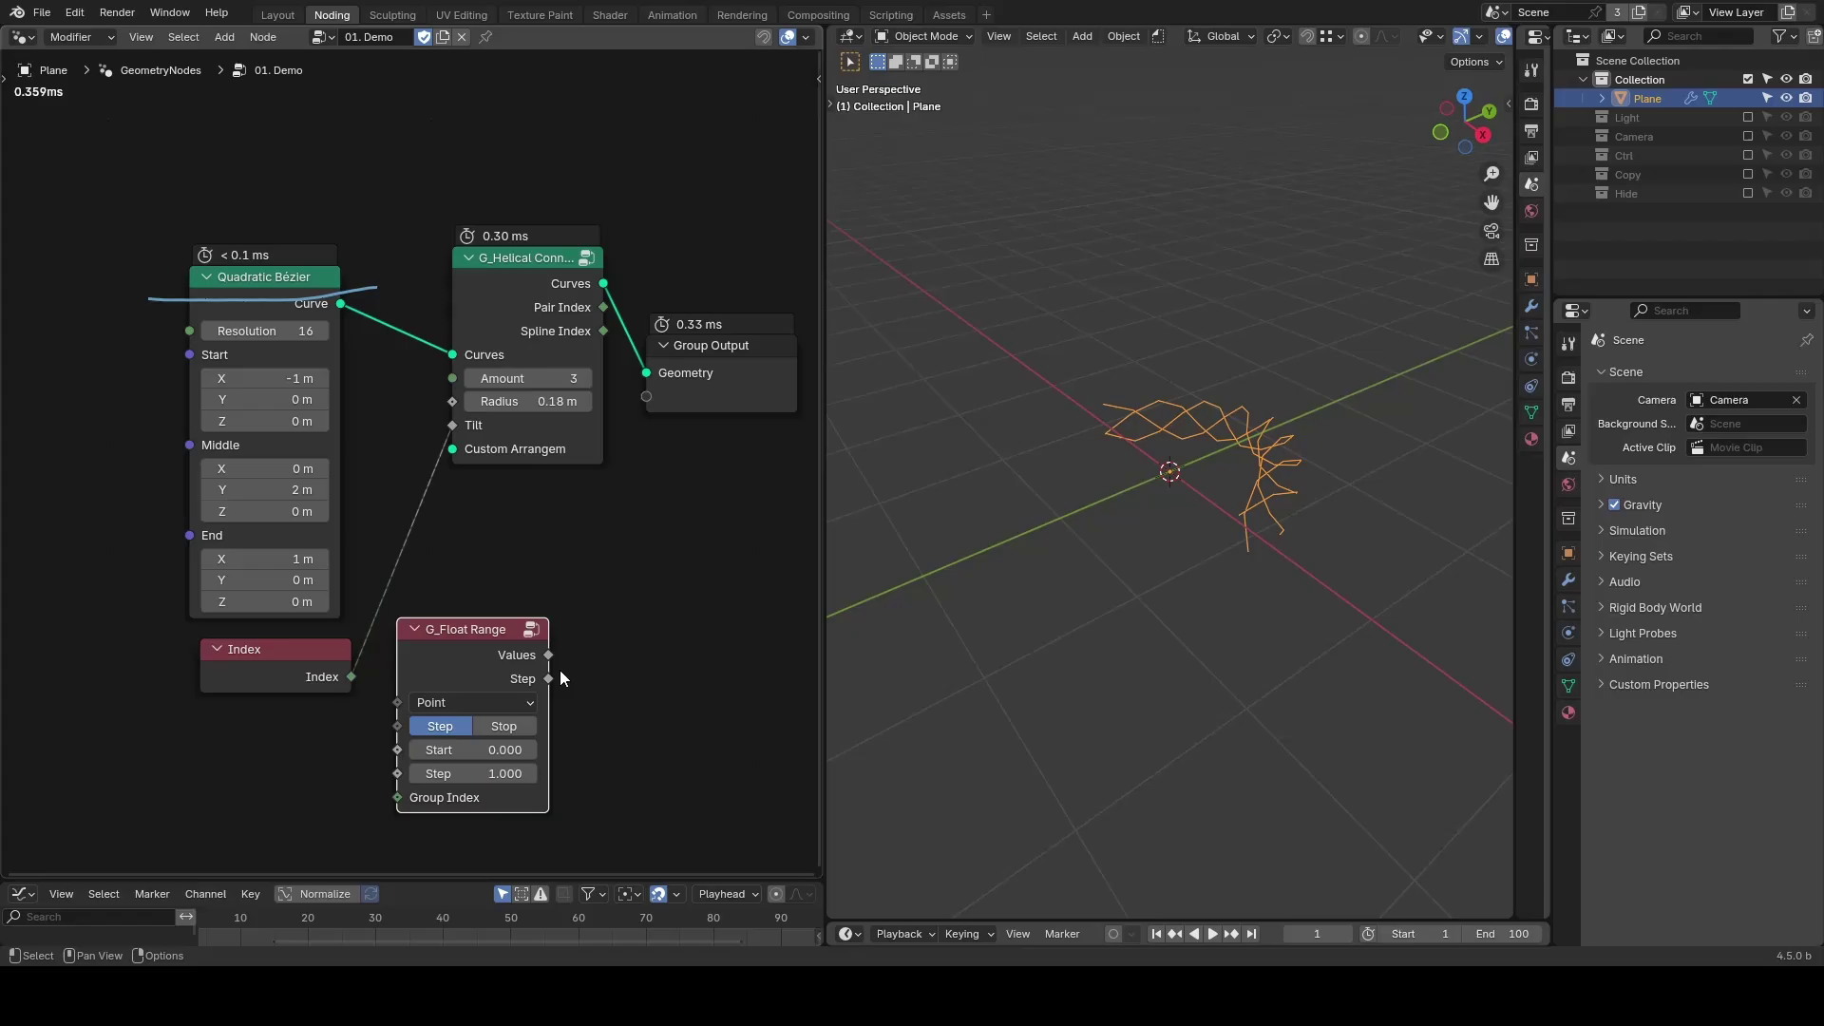
{"action": "left_click_drag", "start_coordinate": [548, 655], "coordinate": [452, 449]}
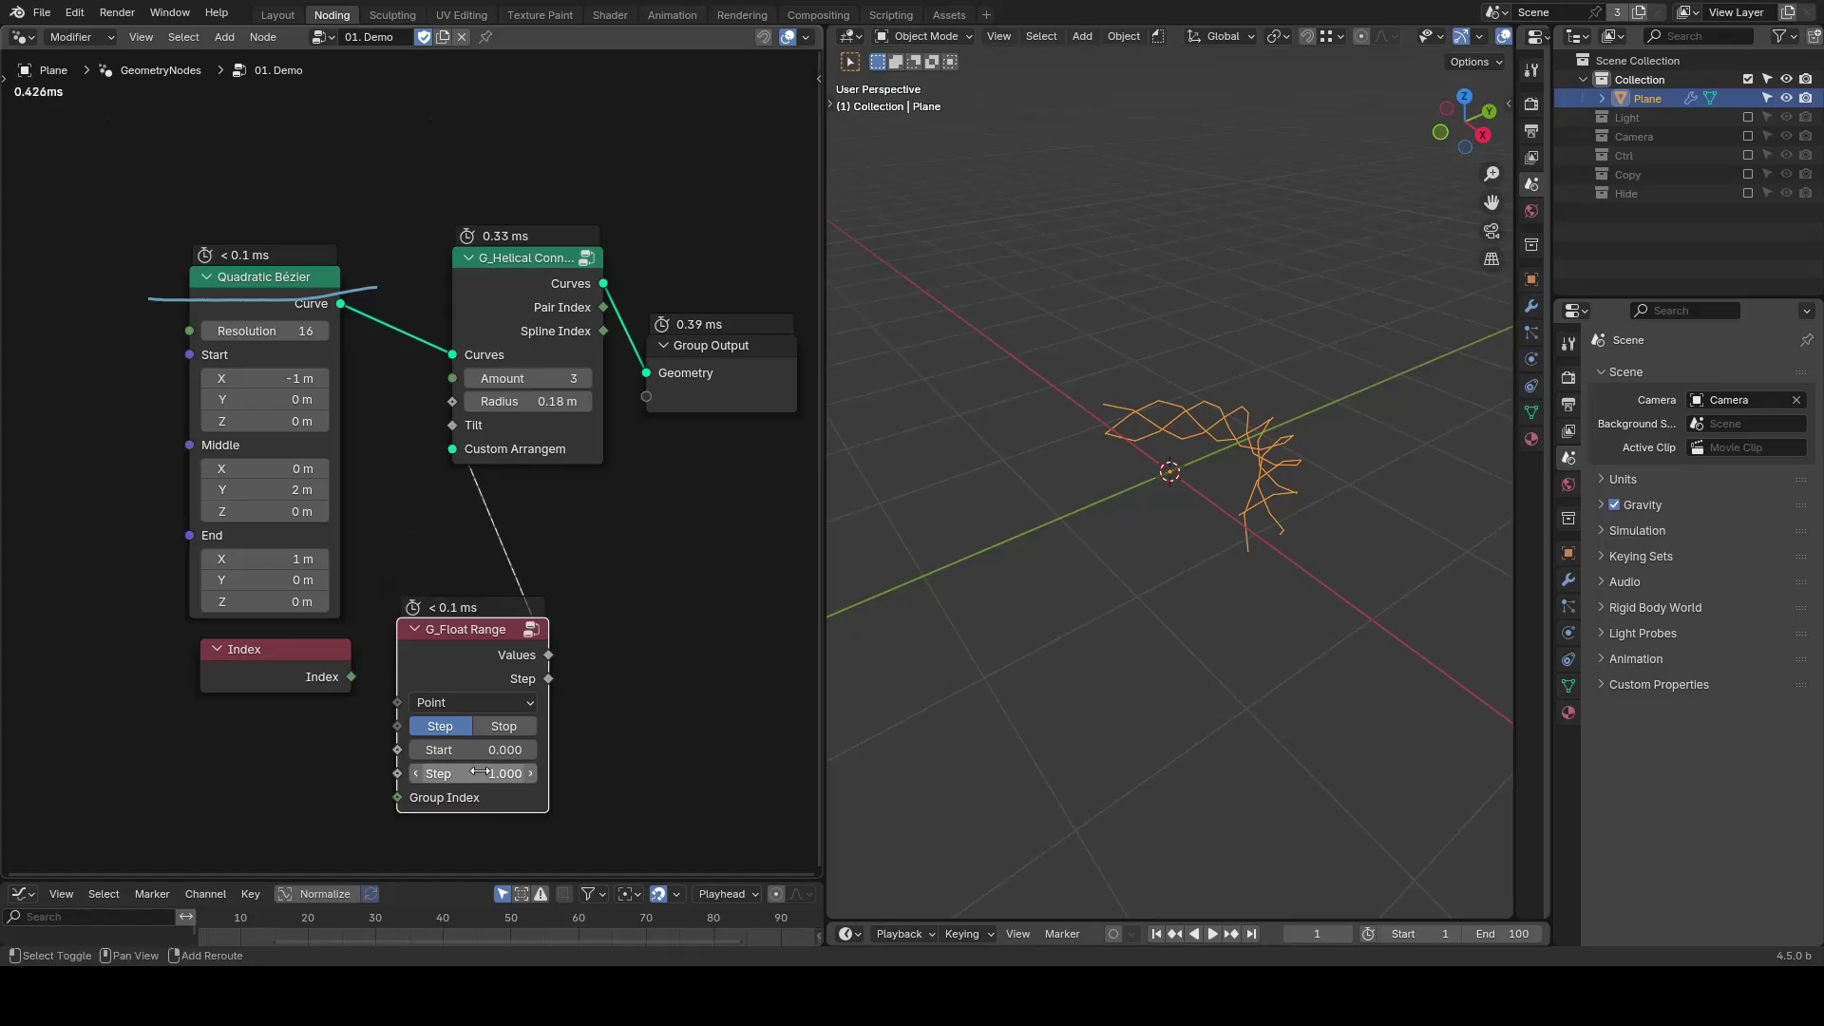
{"action": "left_click_drag", "start_coordinate": [479, 771], "coordinate": [460, 771]}
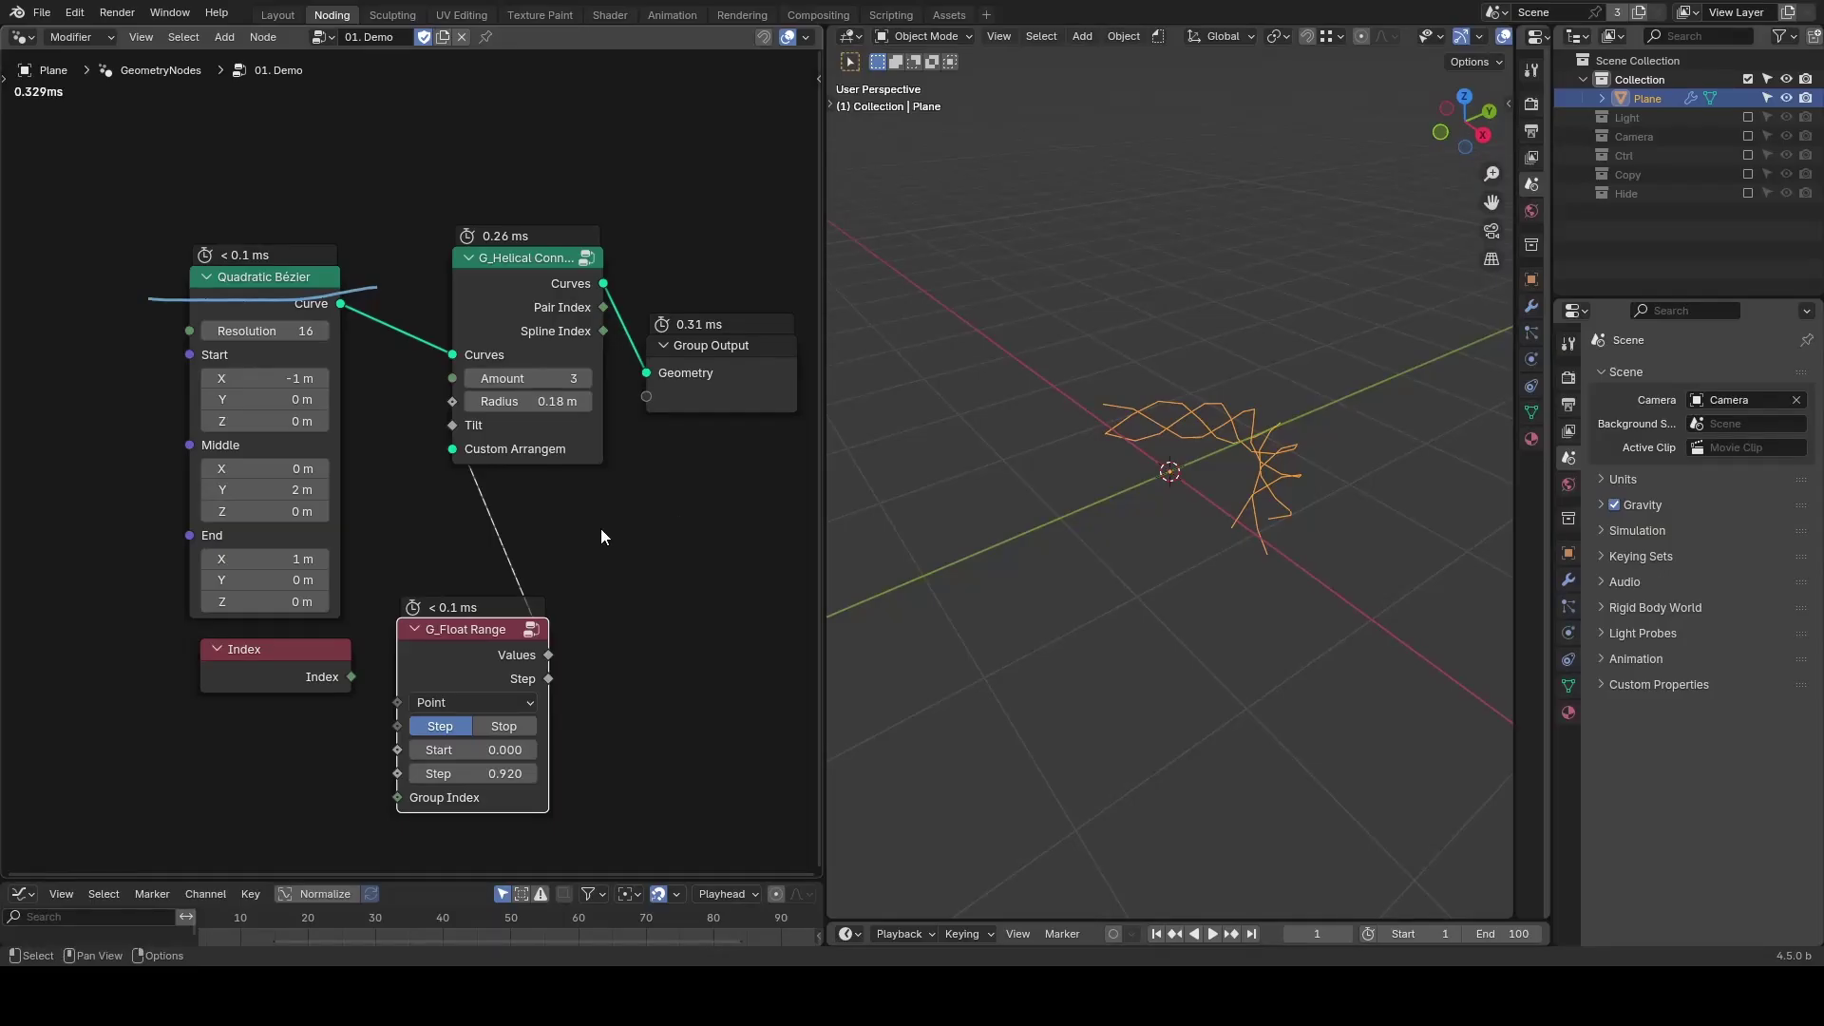
Delete the disconnected Index node below the Quadratic Bézier node.
{"action": "middle_click_drag", "start_coordinate": [300, 652], "coordinate": [446, 618]}
{"action": "left_click", "coordinate": [446, 618]}
{"action": "key", "text": "x"}
Add a Spline Parameter node and connect its Factor output to the Radius input of G_Helical Connections.
{"action": "key", "text": "shift+a"}
{"action": "left_click", "coordinate": [336, 624]}
{"action": "type", "text": "spli p"}
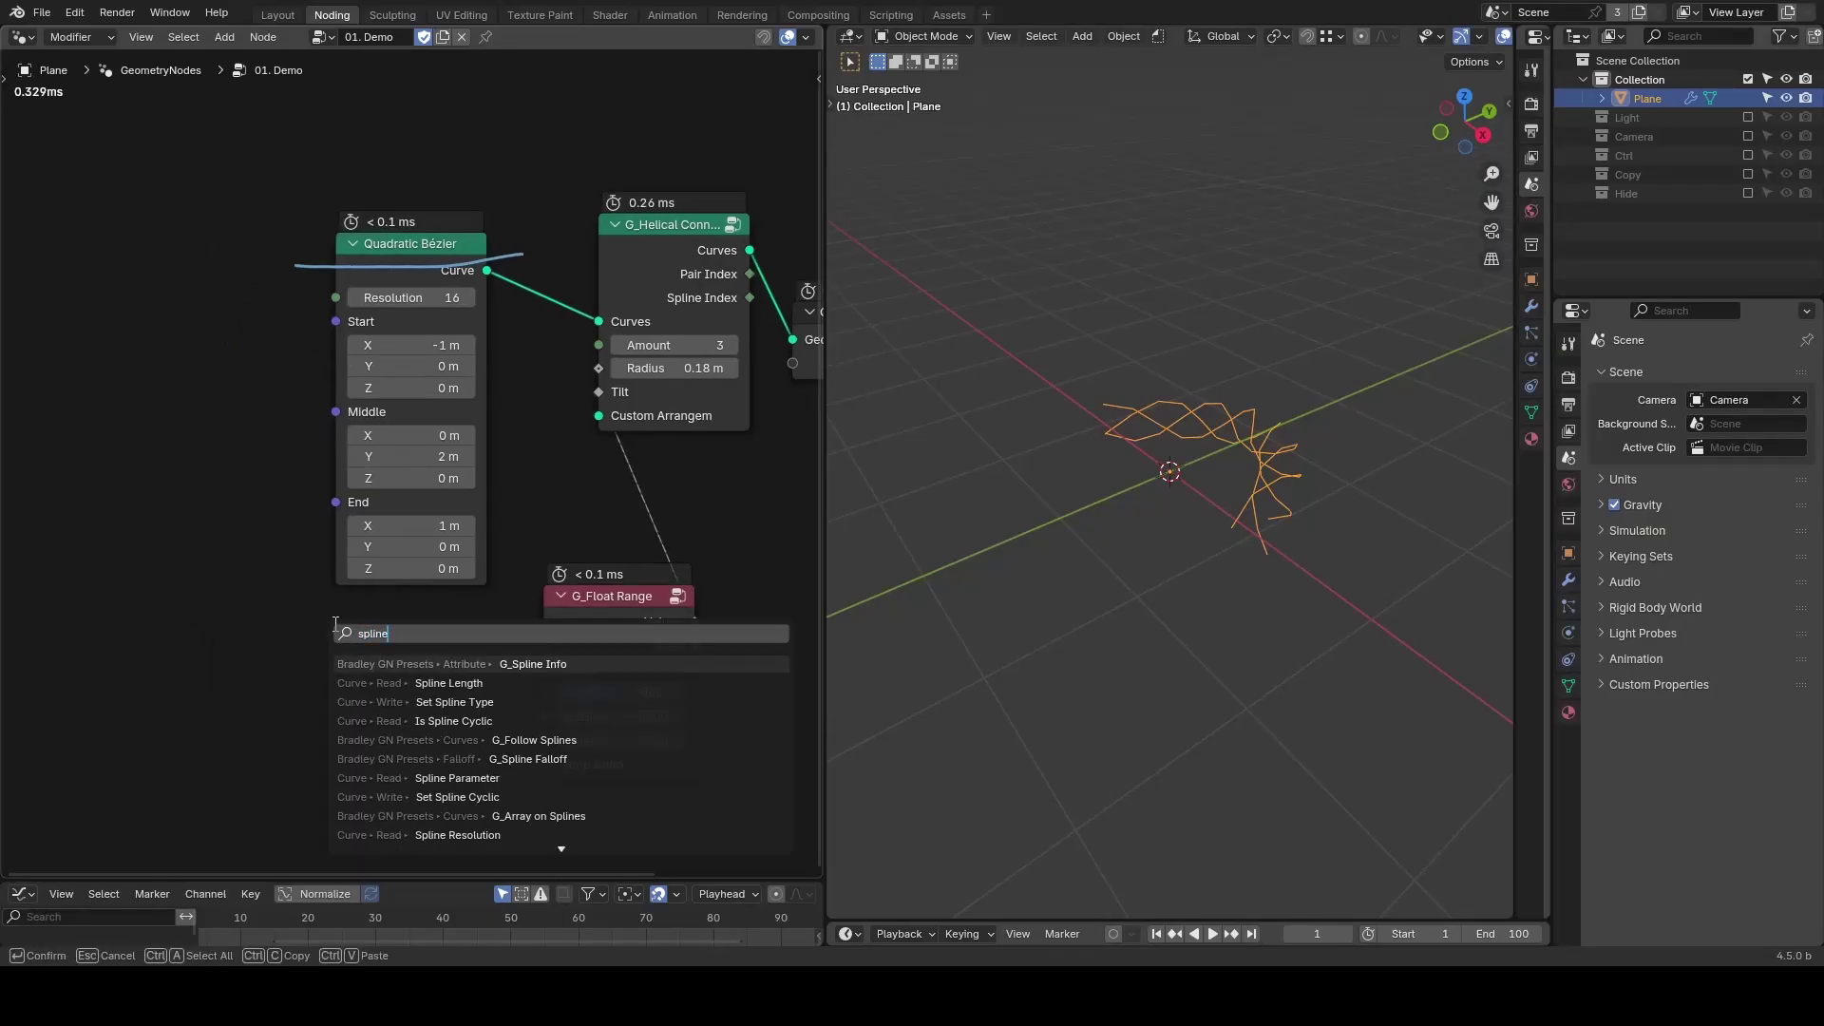
{"action": "key", "text": "Return"}
{"action": "left_click", "coordinate": [269, 640]}
{"action": "left_click_drag", "start_coordinate": [416, 673], "coordinate": [578, 399]}
{"action": "left_click_drag", "start_coordinate": [577, 399], "coordinate": [591, 371]}
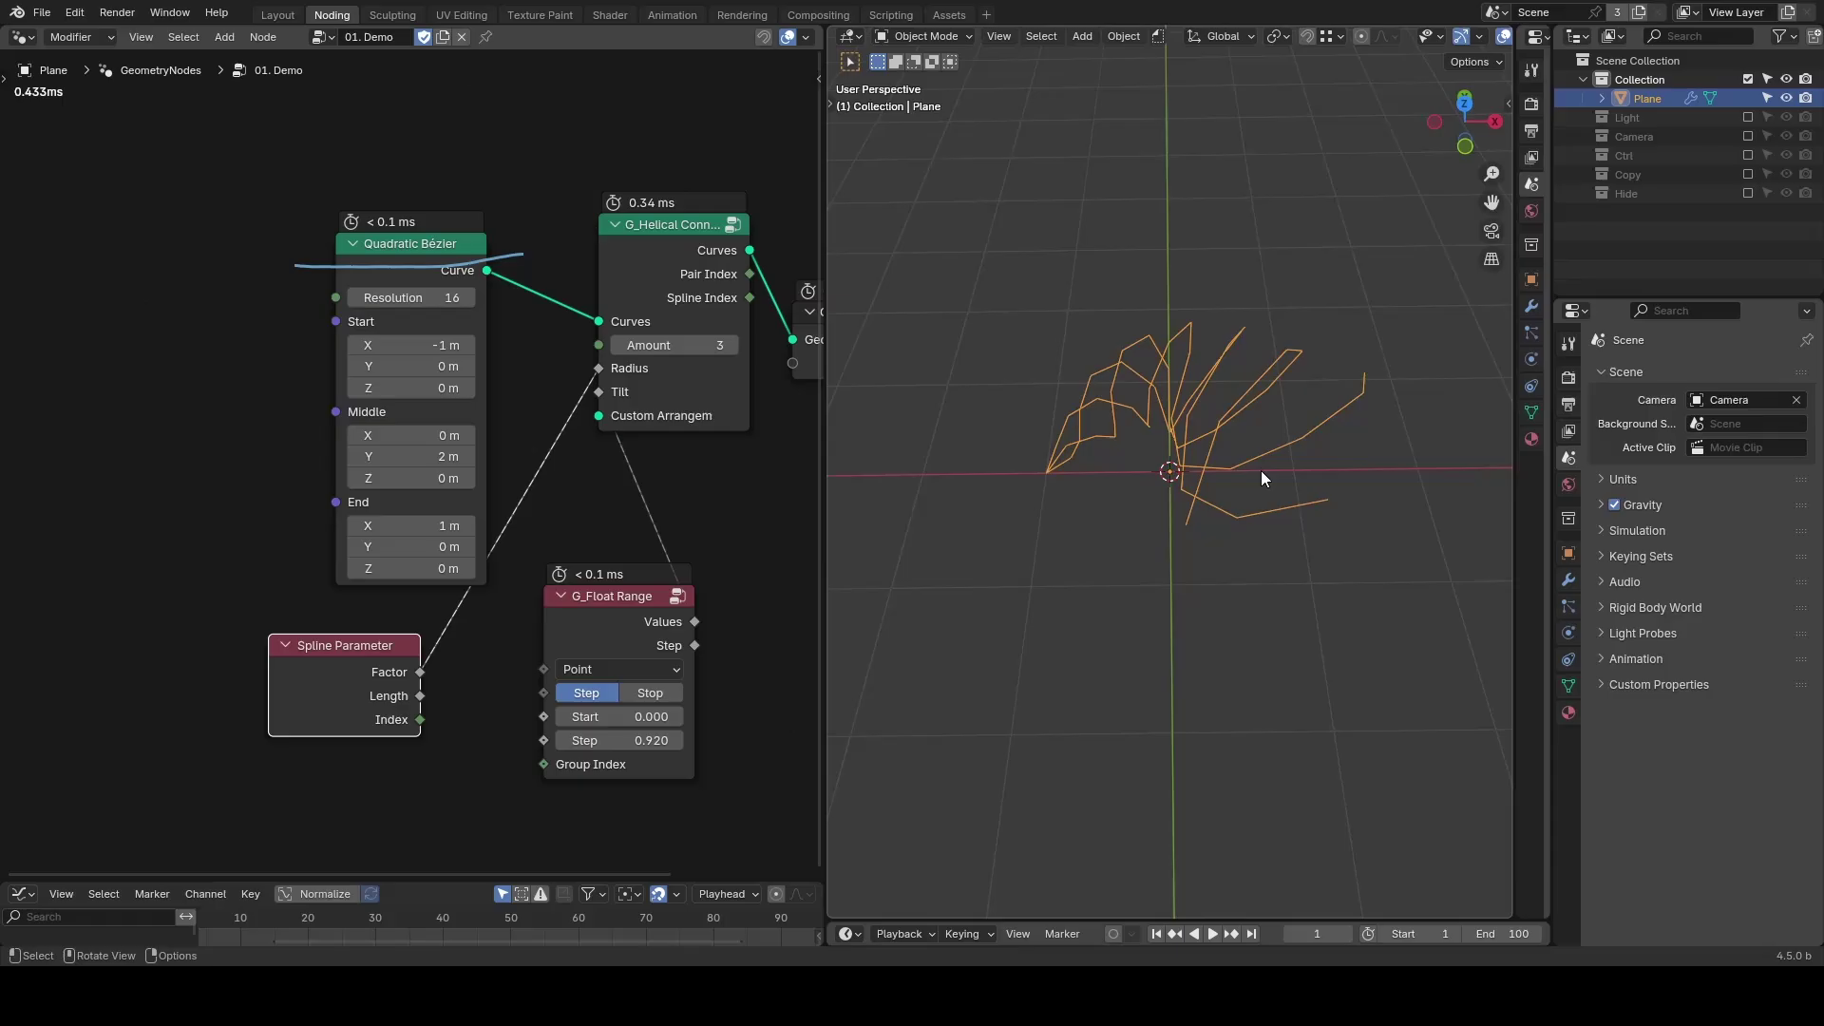
Annotate the viewport curves with 0 at the start, 1 at the end, a direction arrow and a spread arrow.
{"action": "scroll", "coordinate": [1262, 476], "scroll_direction": "down", "scroll_amount": 2}
{"action": "key", "text": "d"}
{"action": "left_click_drag", "start_coordinate": [1026, 432], "coordinate": [1081, 335]}
{"action": "left_click_drag", "start_coordinate": [1321, 344], "coordinate": [1321, 346]}
{"action": "mouse_move", "coordinate": [1302, 309]}
{"action": "left_mouse_down"}
{"action": "mouse_move", "coordinate": [1319, 363]}
{"action": "mouse_move", "coordinate": [1262, 353]}
{"action": "left_mouse_up"}
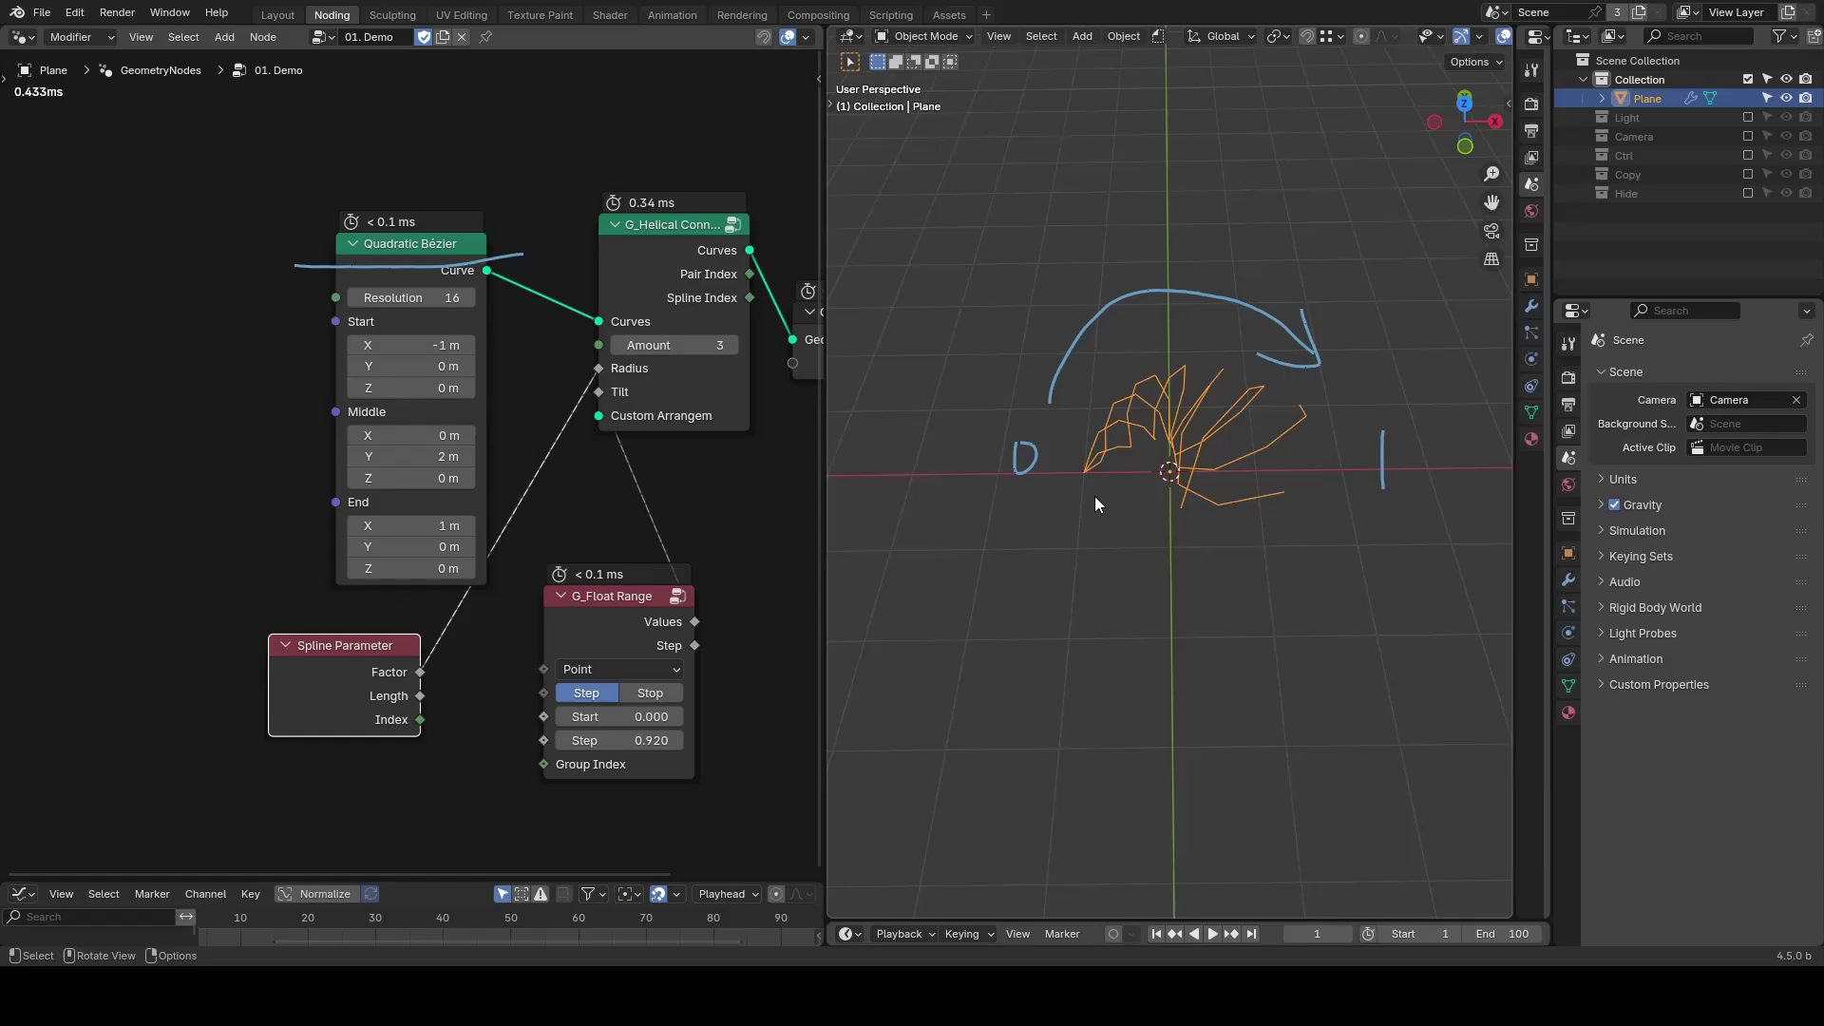
{"action": "scroll", "coordinate": [1094, 498], "scroll_direction": "up", "scroll_amount": 2}
{"action": "middle_click_drag", "start_coordinate": [1094, 500], "coordinate": [1104, 471]}
{"action": "mouse_move", "coordinate": [1036, 456]}
{"action": "left_mouse_down"}
{"action": "mouse_move", "coordinate": [1049, 490]}
{"action": "mouse_move", "coordinate": [1045, 443]}
{"action": "left_mouse_up"}
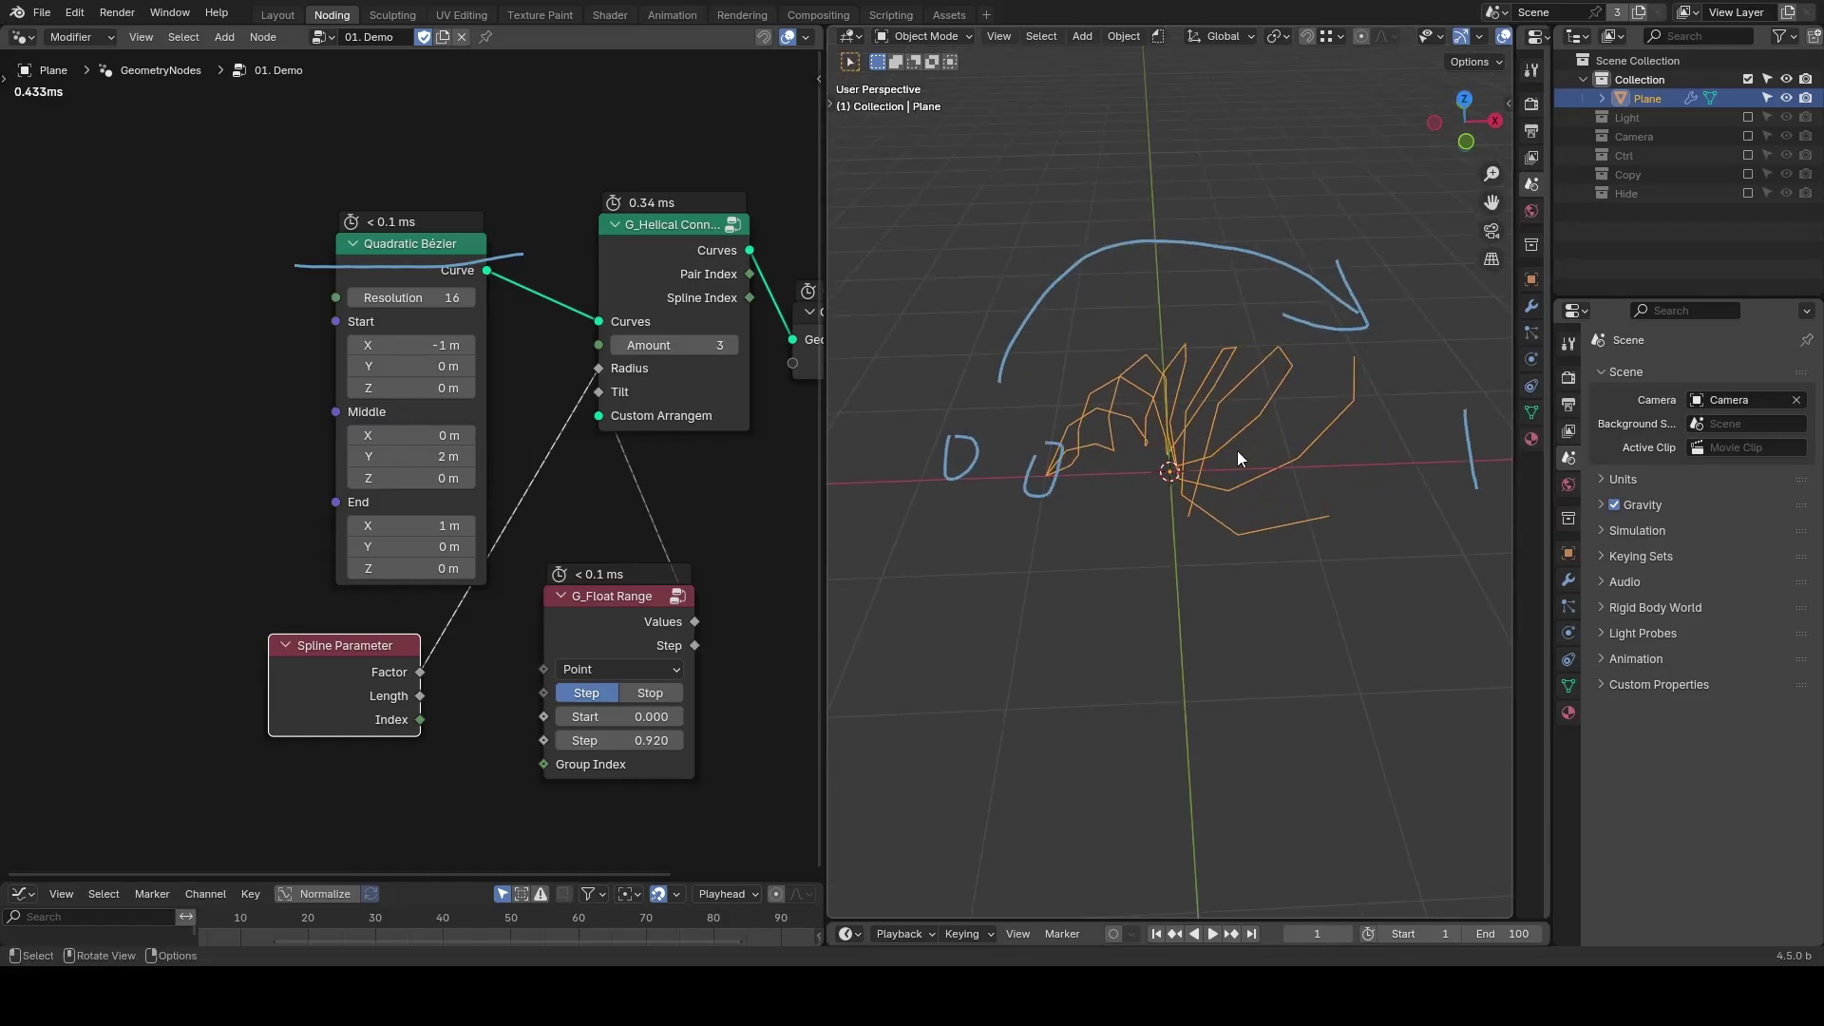
{"action": "mouse_move", "coordinate": [1271, 506]}
{"action": "left_mouse_down"}
{"action": "mouse_move", "coordinate": [1339, 406]}
{"action": "mouse_move", "coordinate": [1262, 503]}
{"action": "mouse_move", "coordinate": [1288, 503]}
{"action": "left_mouse_up"}
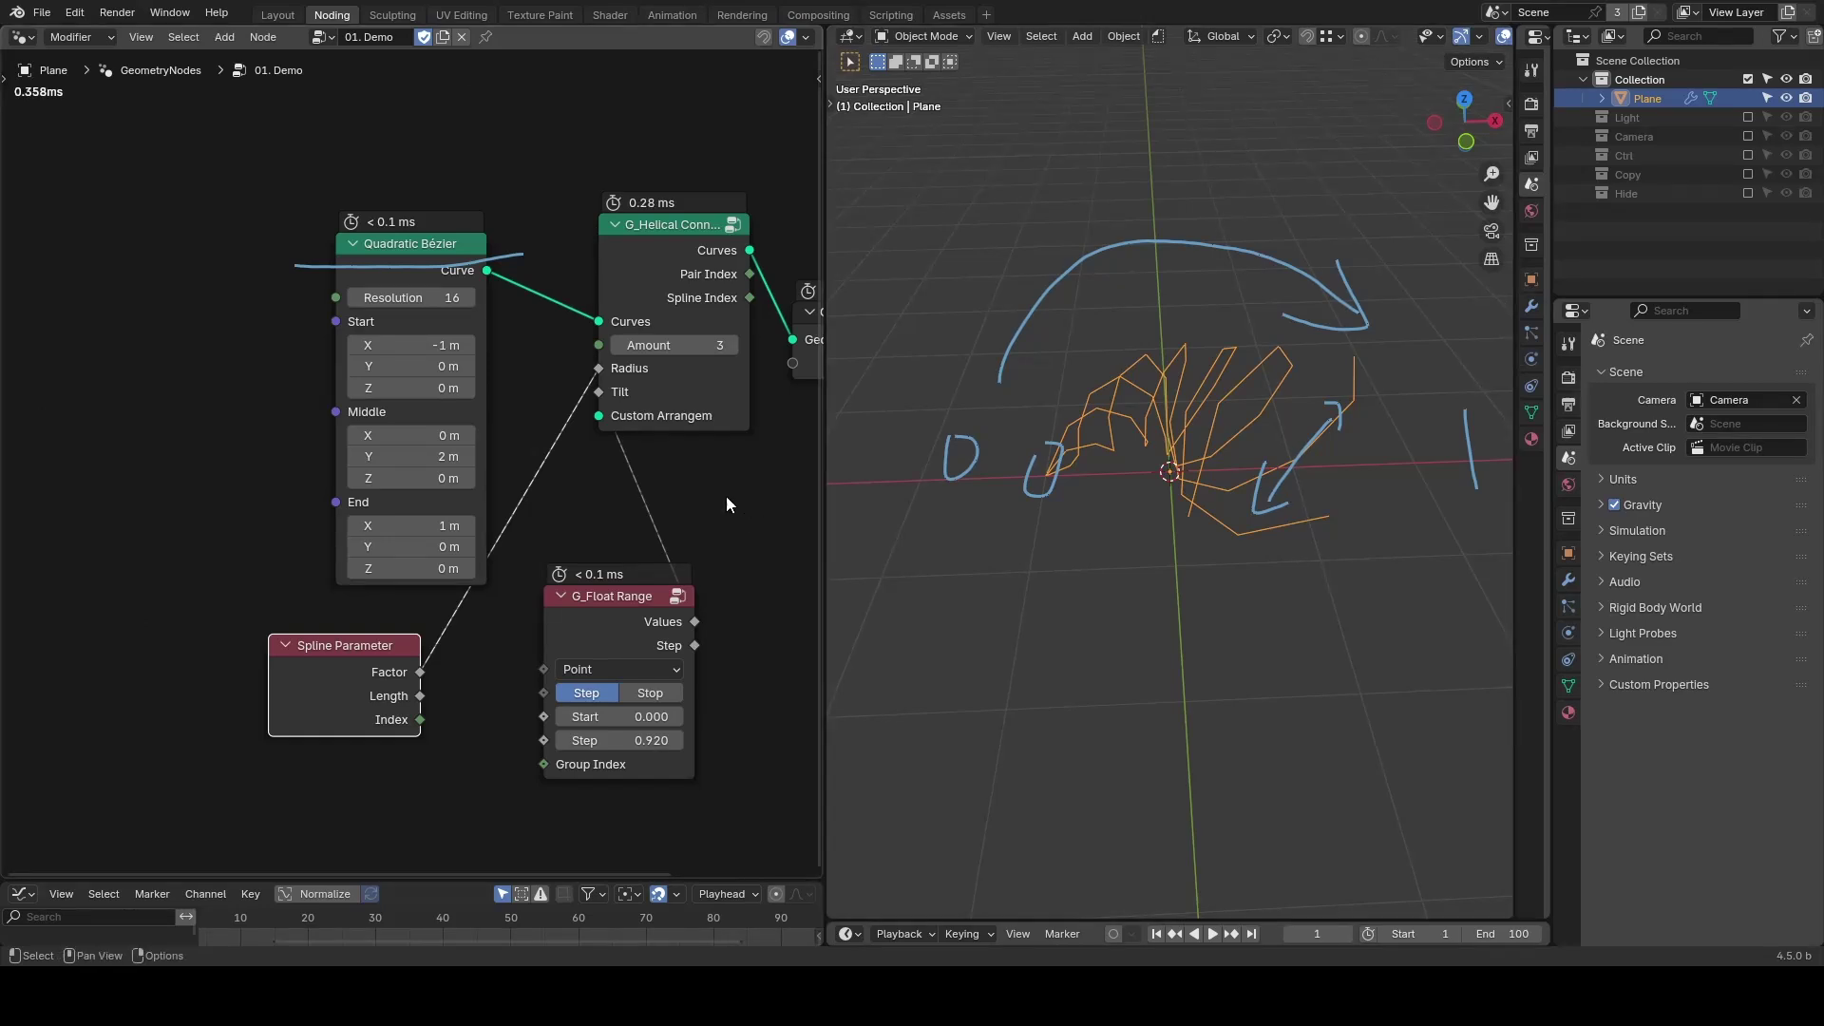
Erase the viewport annotations and set the G_Float Range Step to 0.050 and the helical Amount to 20.
{"action": "mouse_move", "coordinate": [646, 350]}
{"action": "left_mouse_down"}
{"action": "mouse_move", "coordinate": [739, 350]}
{"action": "mouse_move", "coordinate": [652, 349]}
{"action": "left_mouse_up"}
{"action": "left_click_drag", "start_coordinate": [632, 740], "coordinate": [570, 740]}
{"action": "right_click_drag", "start_coordinate": [1210, 353], "coordinate": [1496, 417]}
{"action": "left_click_drag", "start_coordinate": [665, 347], "coordinate": [726, 346]}
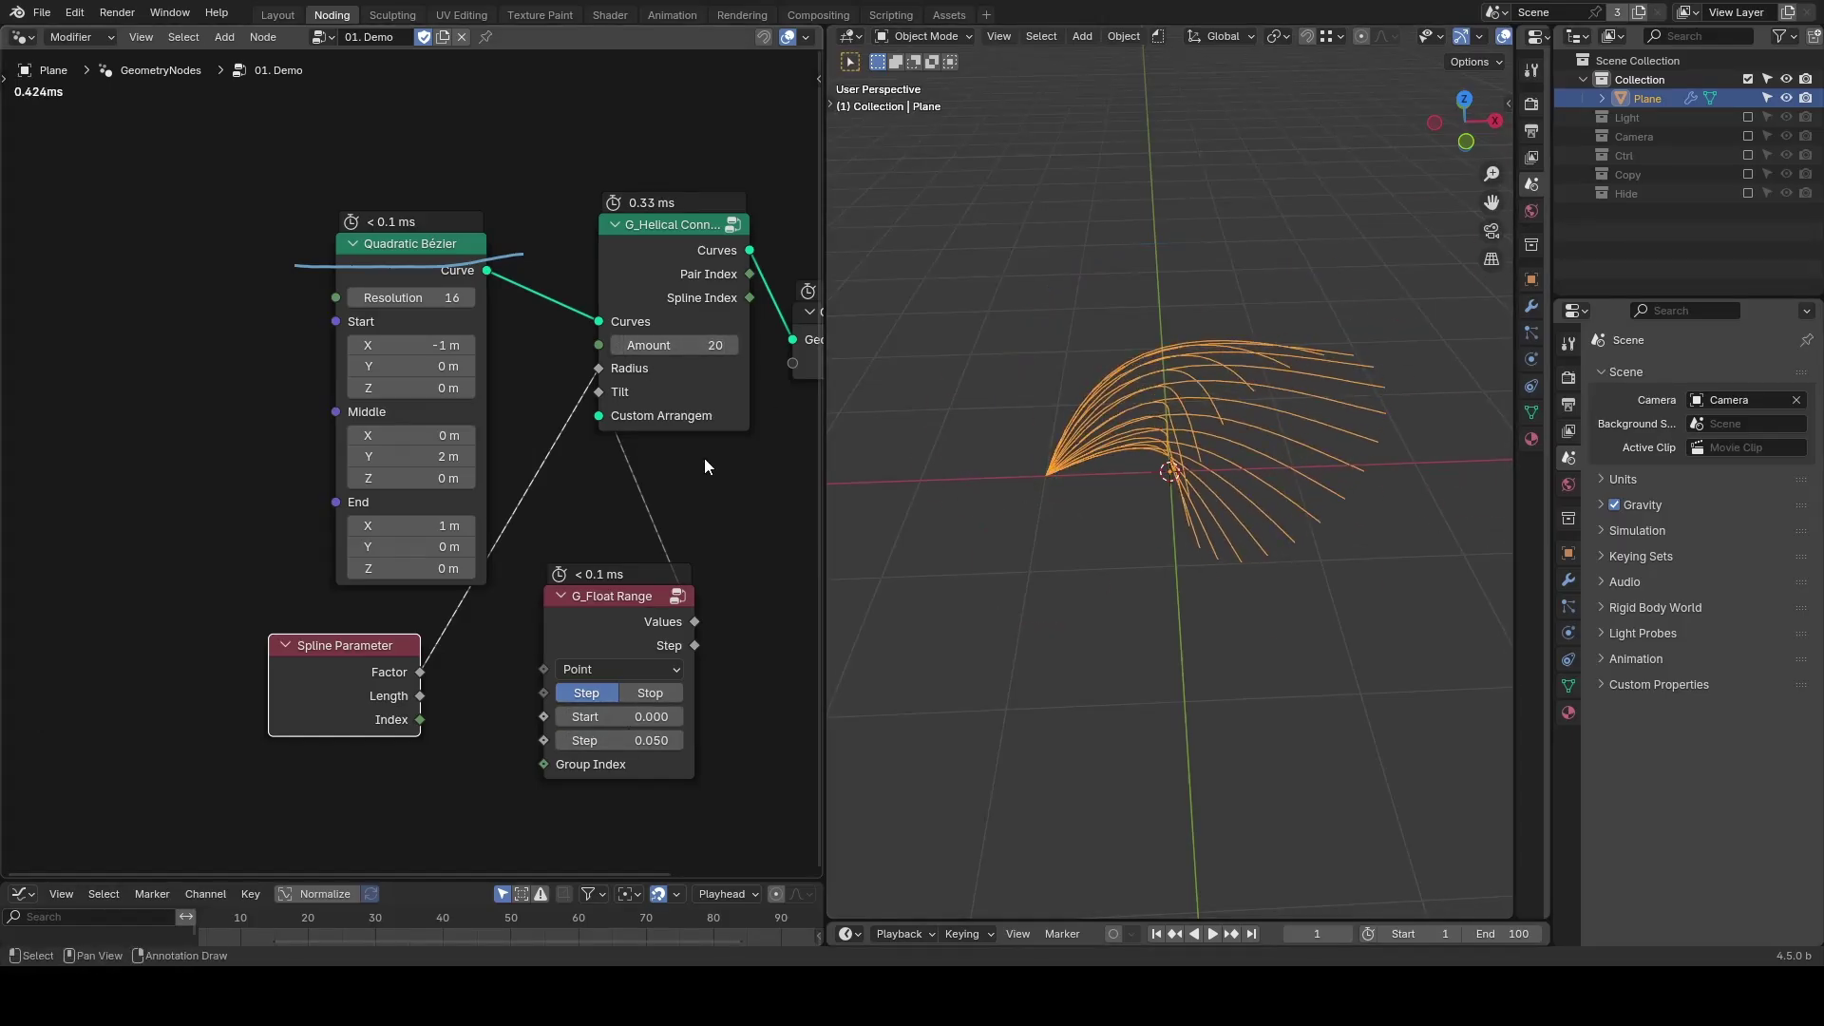
Move the Group Output node farther from G_Helical Connections and preview the Pair Index output with a Viewer node.
{"action": "middle_click_drag", "start_coordinate": [711, 493], "coordinate": [316, 504]}
{"action": "left_click_drag", "start_coordinate": [475, 322], "coordinate": [702, 283]}
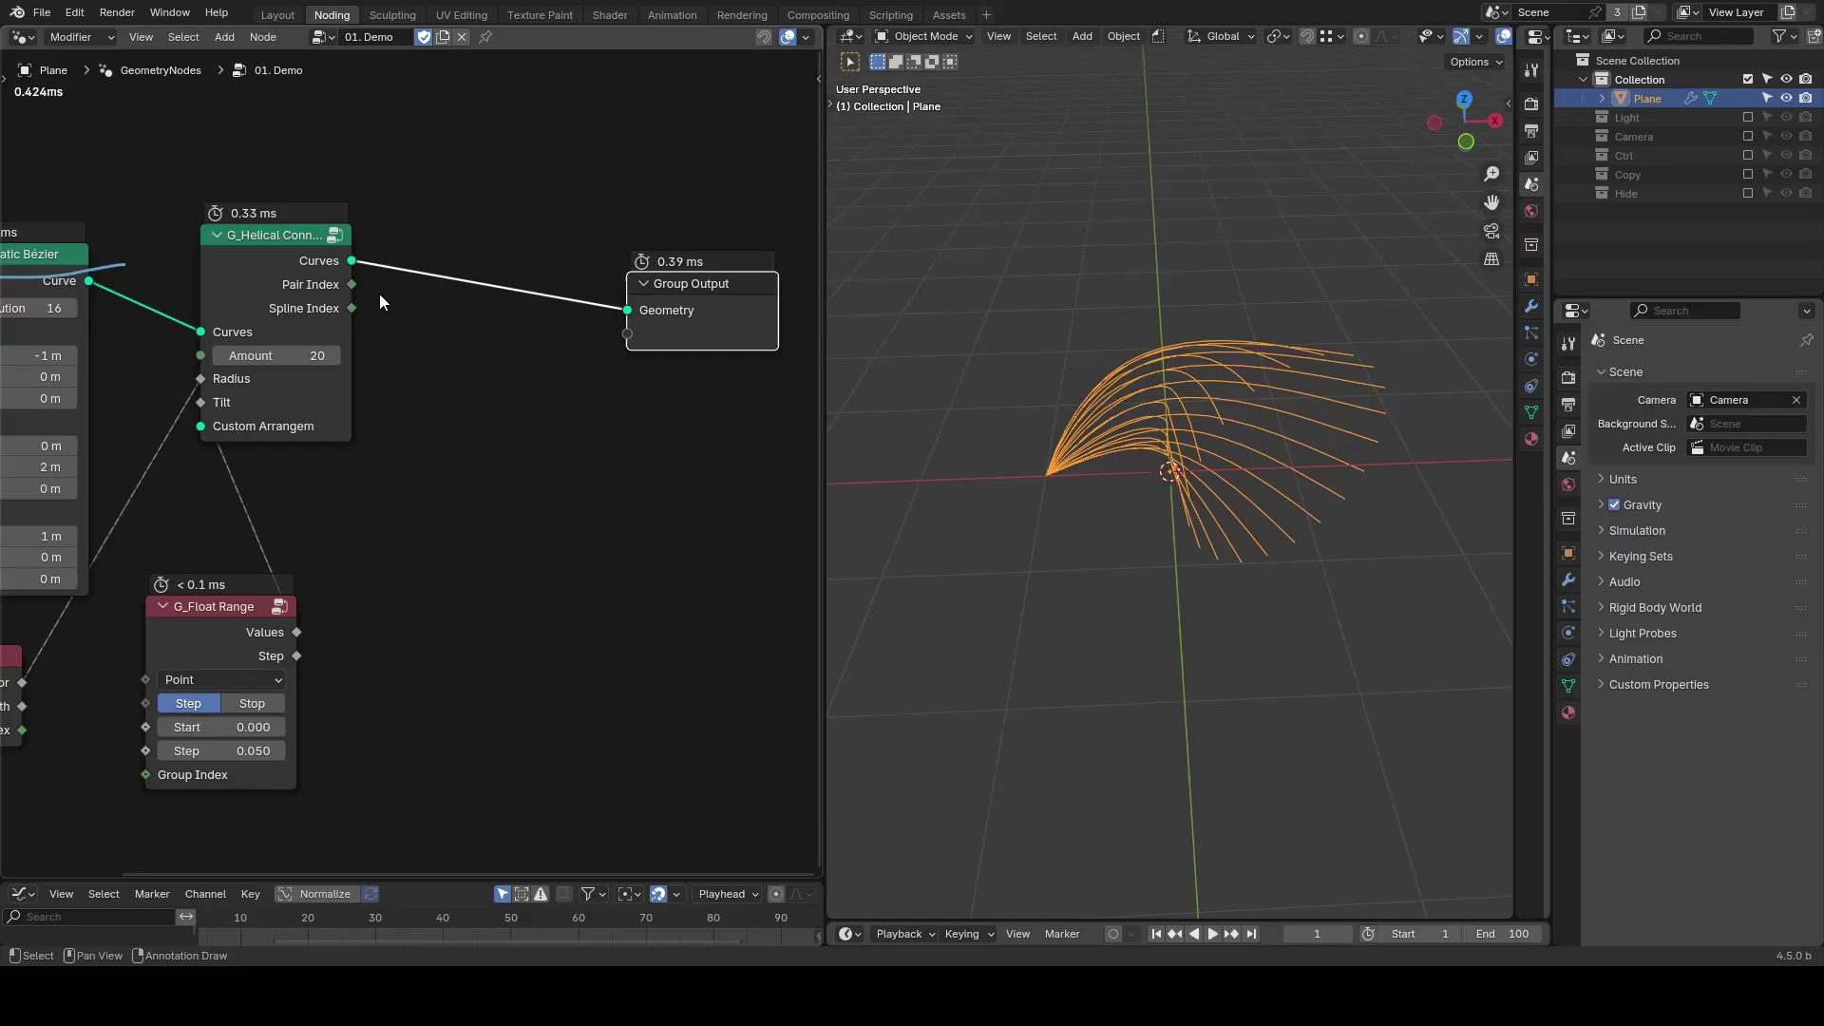
{"action": "middle_click_drag", "start_coordinate": [1304, 34], "coordinate": [1111, 40]}
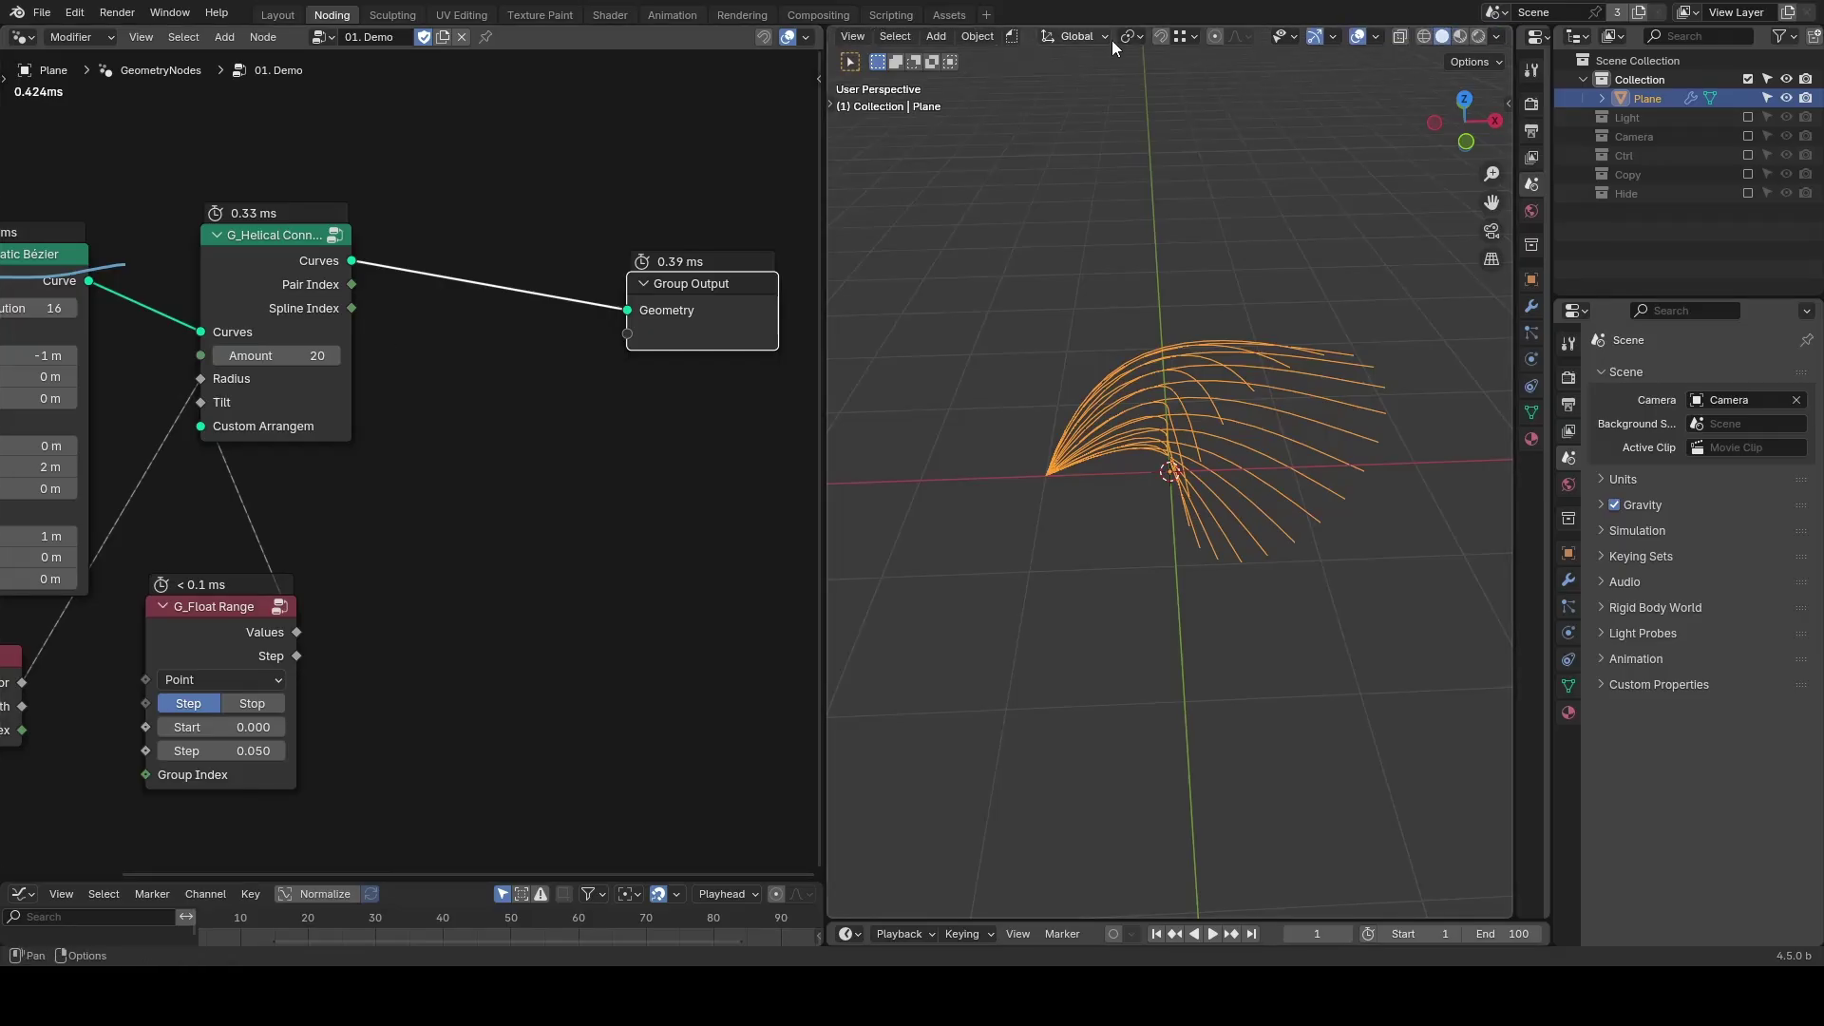
{"action": "left_click", "coordinate": [1375, 36]}
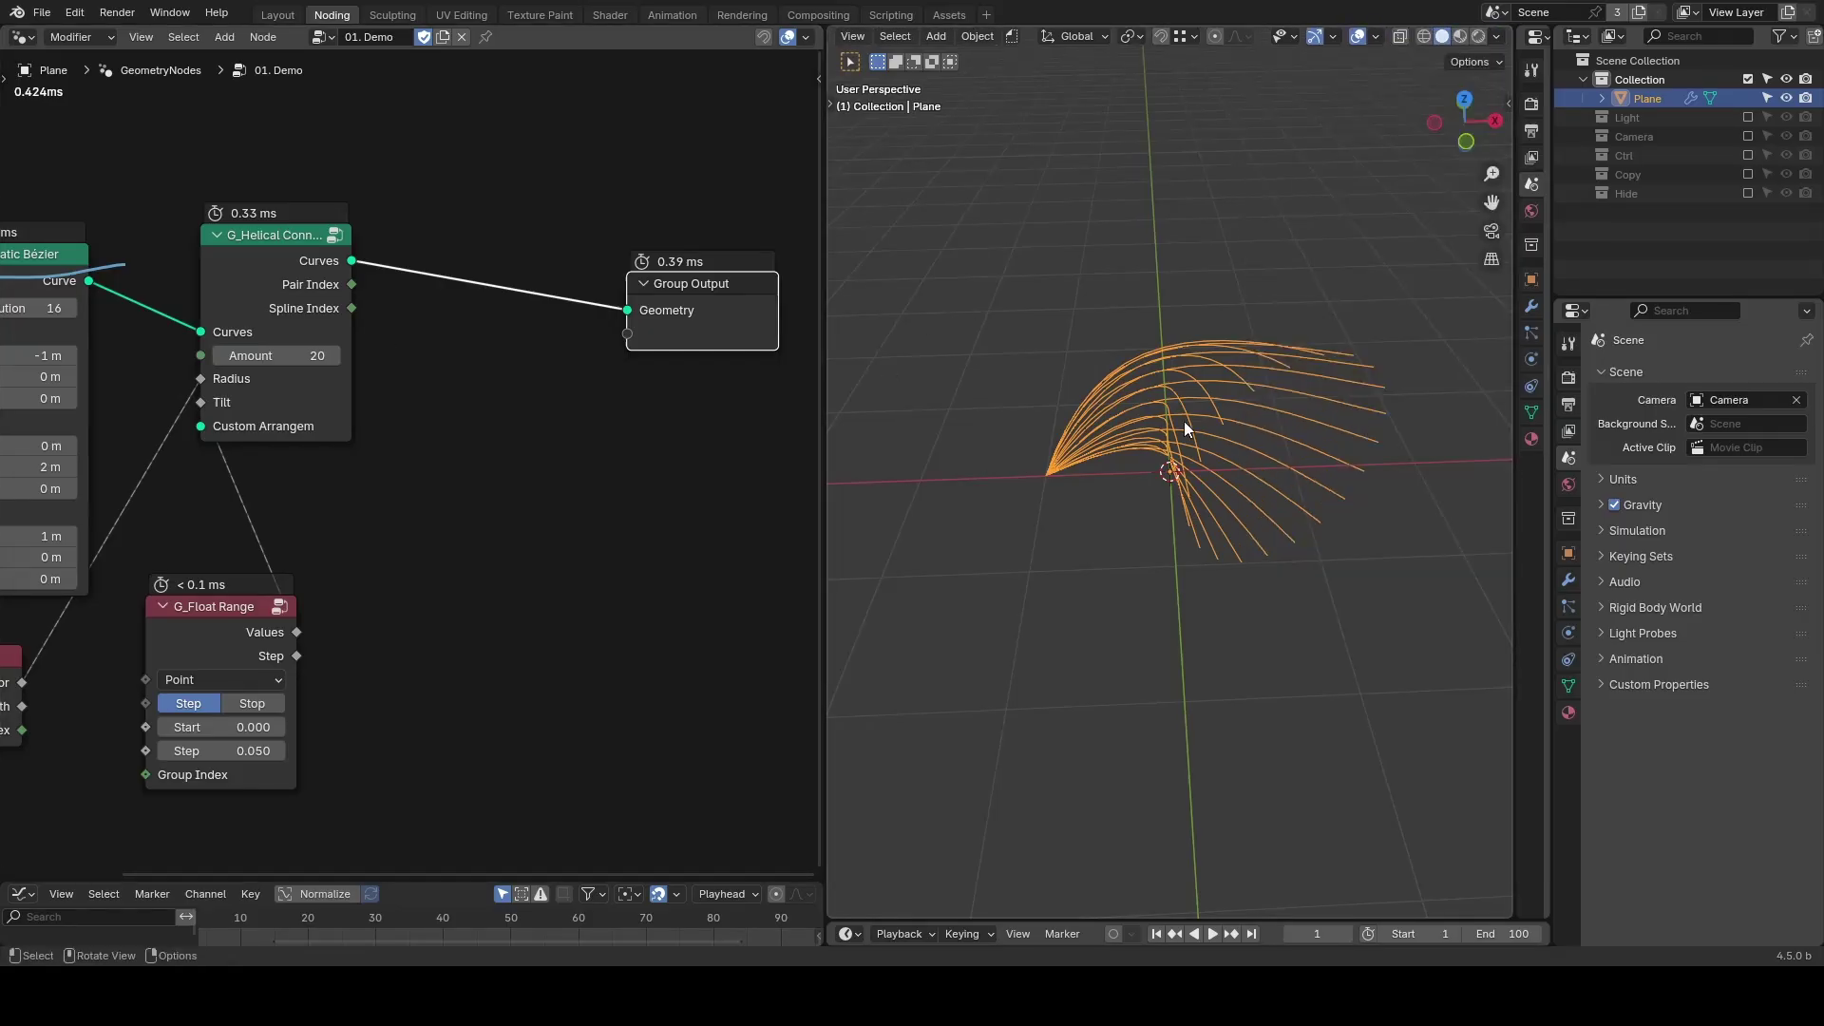
{"action": "left_click", "coordinate": [318, 285], "text": "ctrl+shift"}
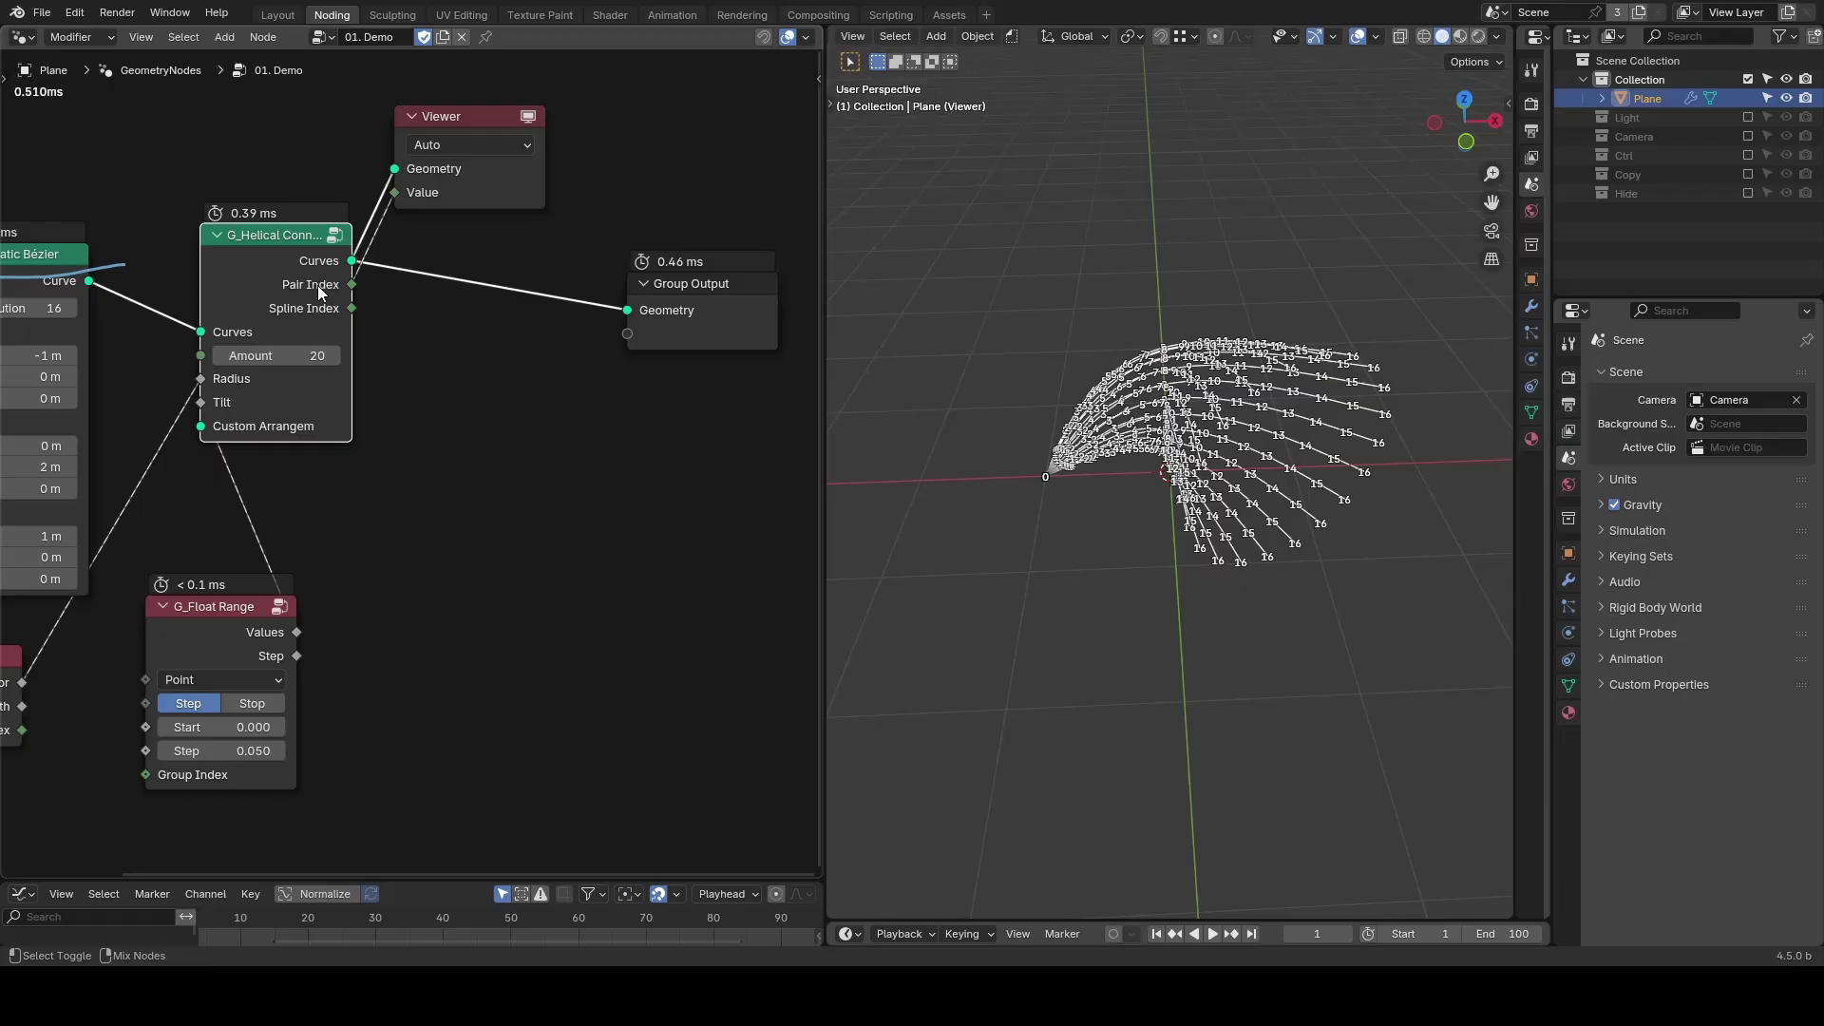
Reduce the Amount of G_Helical Connections to 3 to make the index labels along the curves easier to read.
{"action": "scroll", "coordinate": [1116, 398], "scroll_direction": "up", "scroll_amount": 2}
{"action": "scroll", "coordinate": [1114, 399], "scroll_direction": "up", "scroll_amount": 2}
{"action": "middle_click_drag", "start_coordinate": [1043, 439], "coordinate": [1166, 478], "text": "shift"}
{"action": "scroll", "coordinate": [1112, 496], "scroll_direction": "up", "scroll_amount": 4}
{"action": "middle_click_drag", "start_coordinate": [1056, 480], "coordinate": [1220, 487], "text": "shift"}
{"action": "scroll", "coordinate": [1183, 496], "scroll_direction": "up", "scroll_amount": 1}
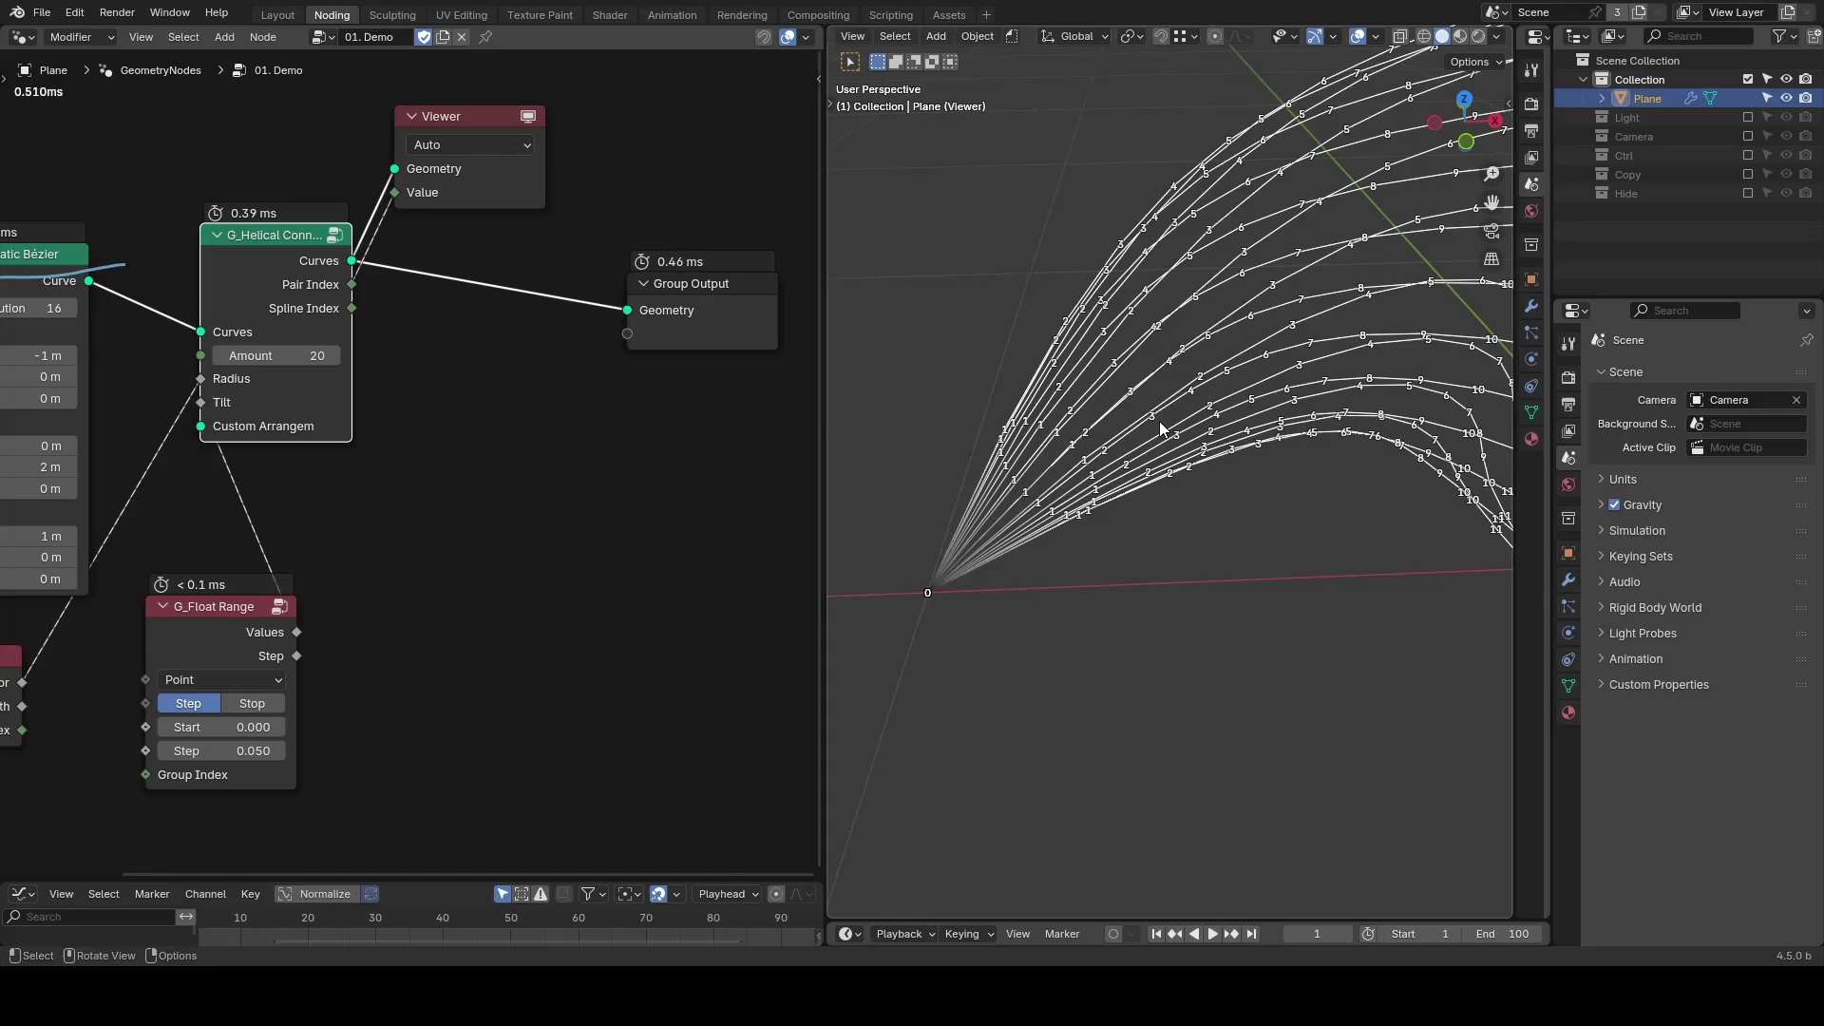
{"action": "left_click", "coordinate": [275, 355]}
{"action": "type", "text": "3"}
{"action": "key", "text": "Return"}
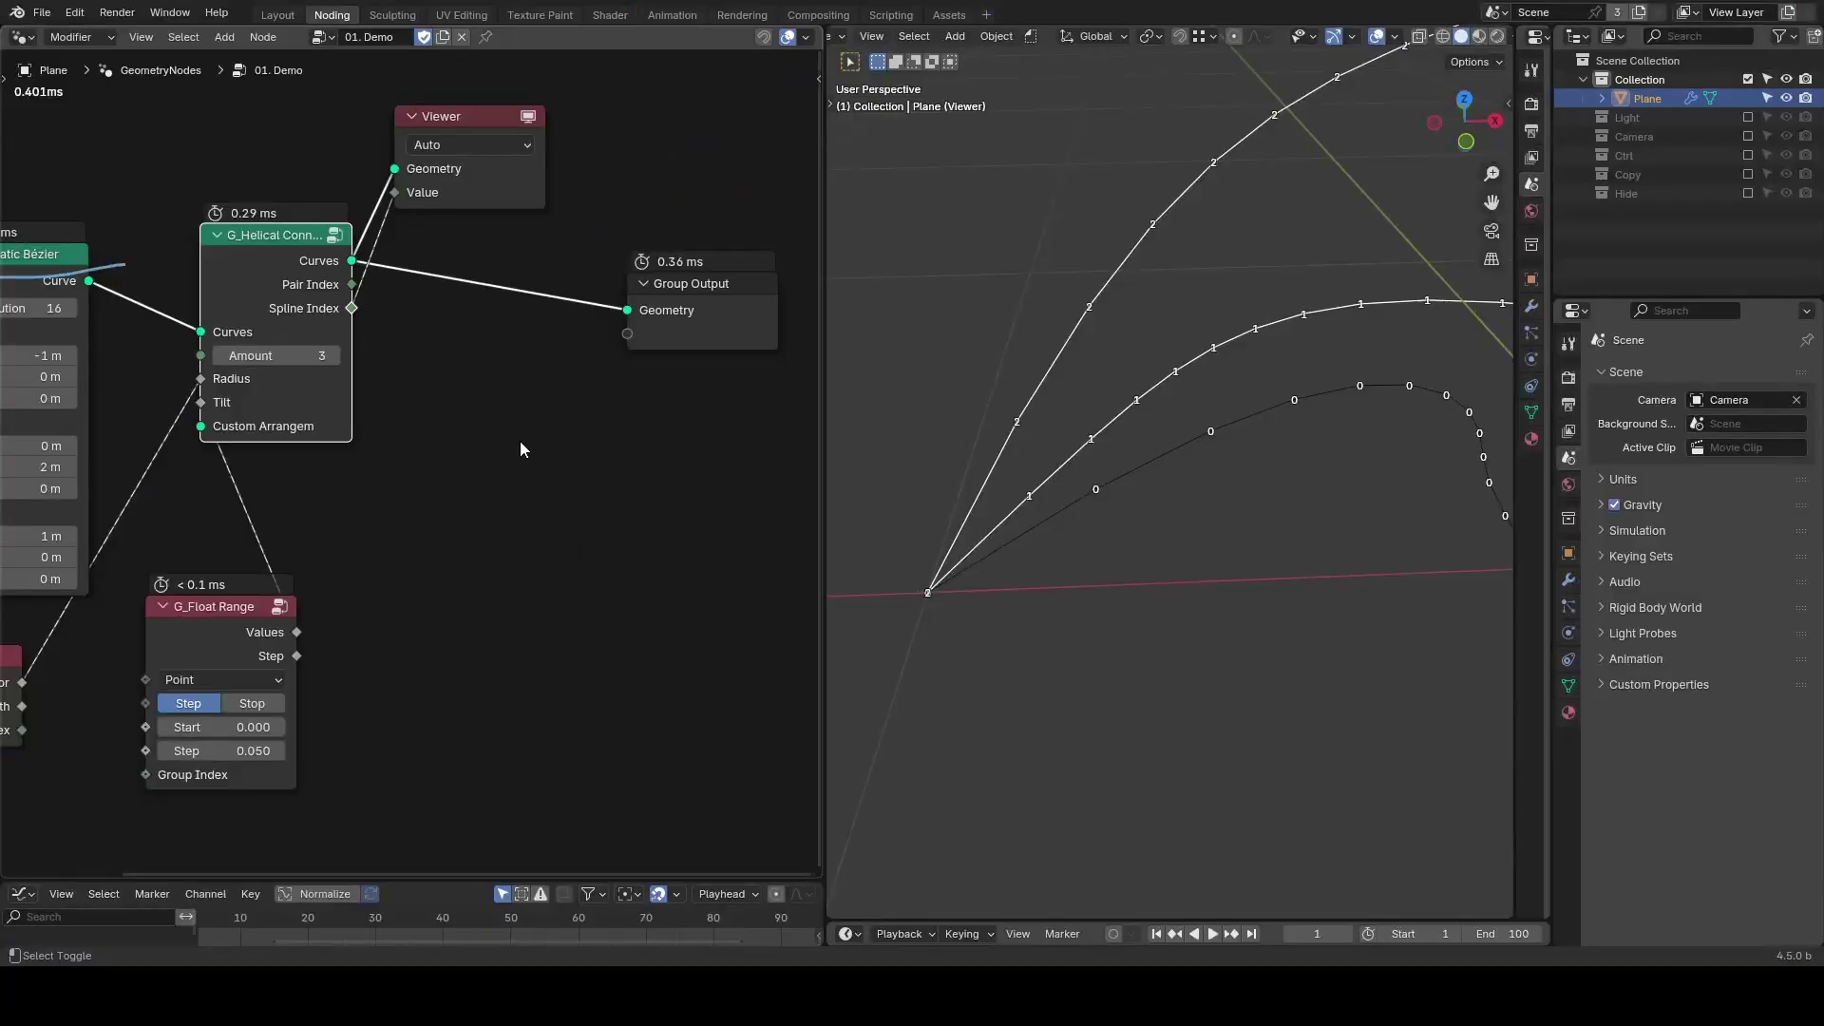
Add an unconnected Curve to Mesh node below the link to Group Output in the 01. Demo node tree.
{"action": "scroll", "coordinate": [520, 441], "scroll_direction": "down", "scroll_amount": 4}
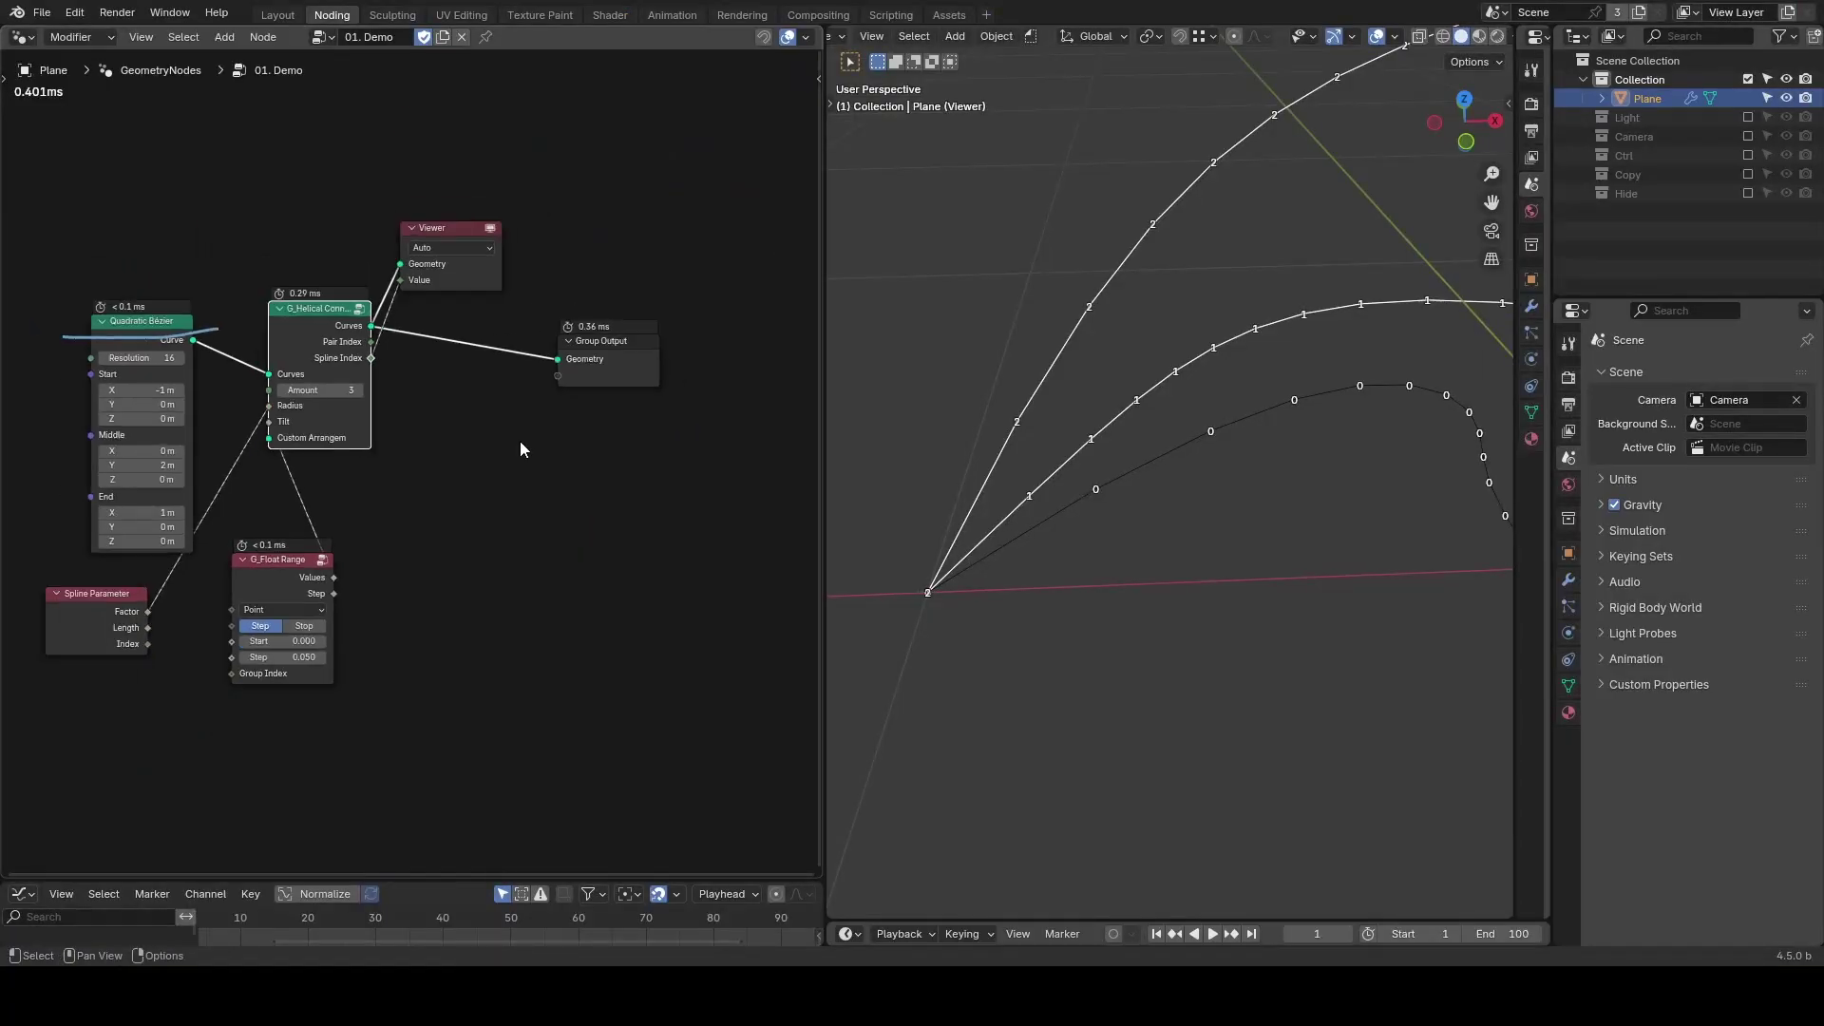
{"action": "mouse_move", "coordinate": [950, 450]}
{"action": "middle_mouse_down"}
{"action": "mouse_move", "coordinate": [1068, 446]}
{"action": "mouse_move", "coordinate": [941, 454]}
{"action": "mouse_move", "coordinate": [981, 458]}
{"action": "middle_mouse_up"}
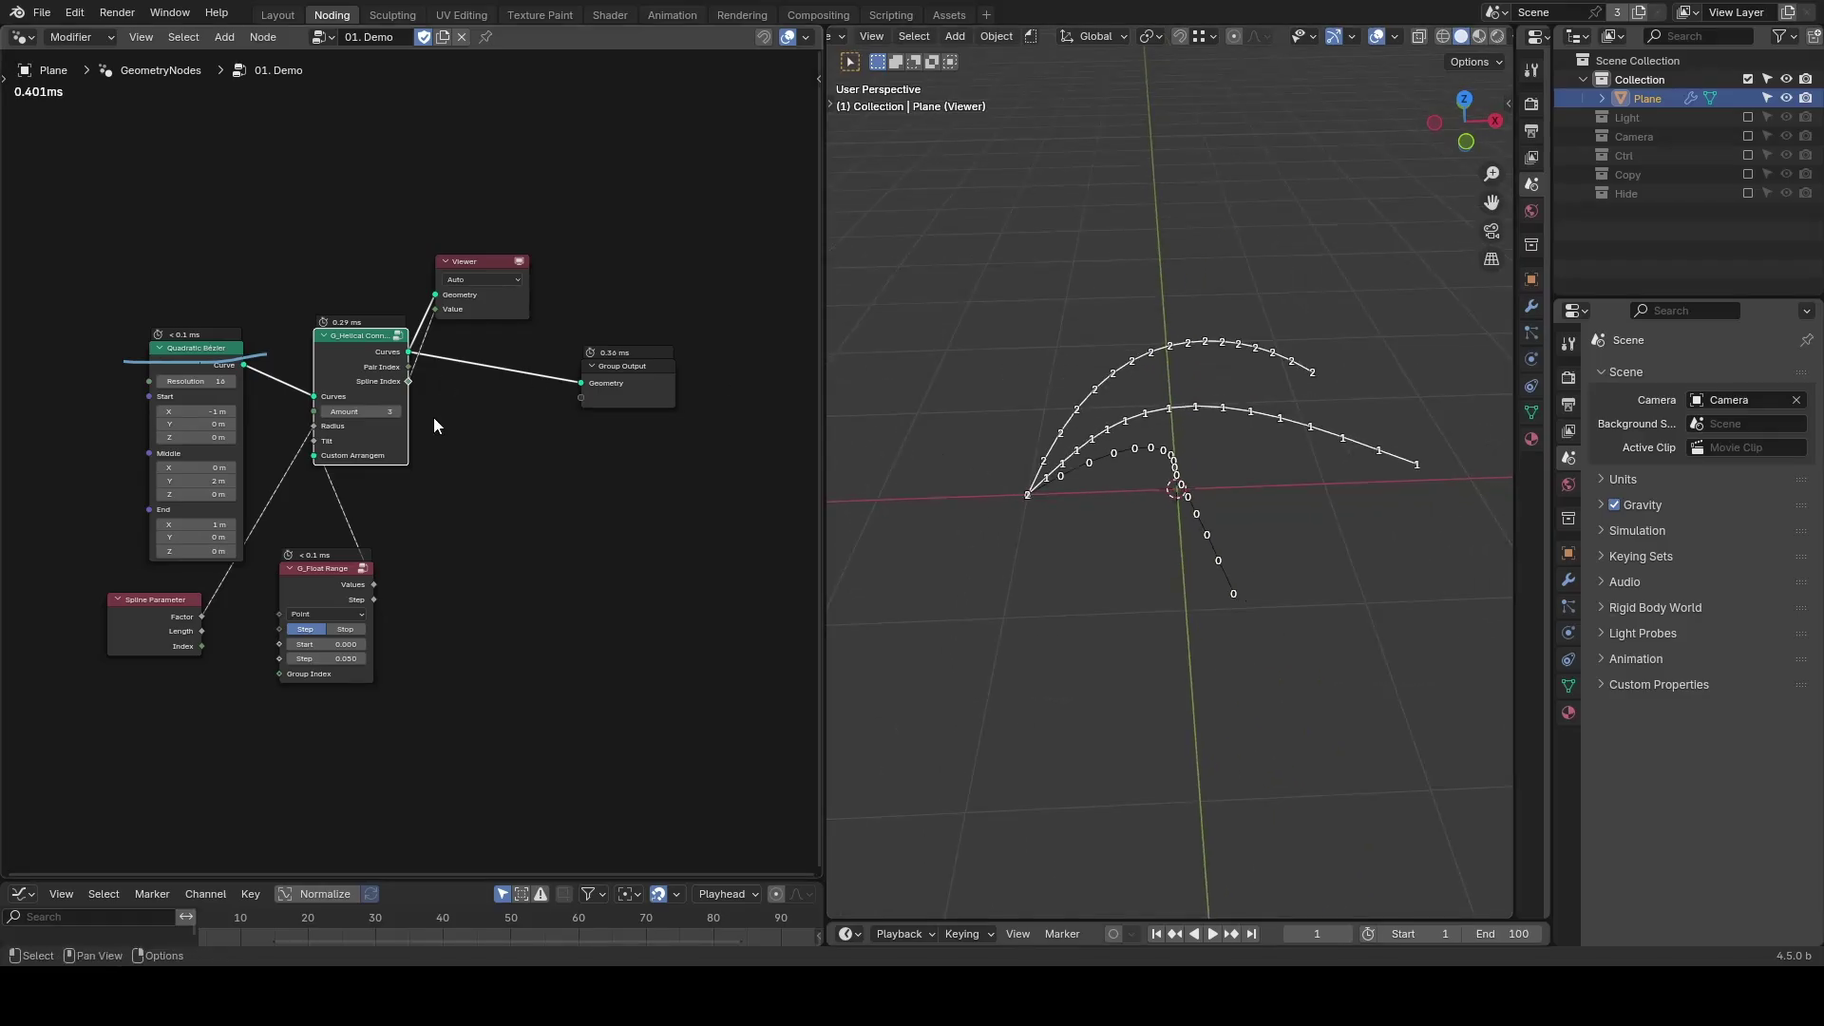
{"action": "scroll", "coordinate": [466, 465], "scroll_direction": "up", "scroll_amount": 1}
{"action": "key", "text": "shift+a"}
{"action": "type", "text": "curve to mesh"}
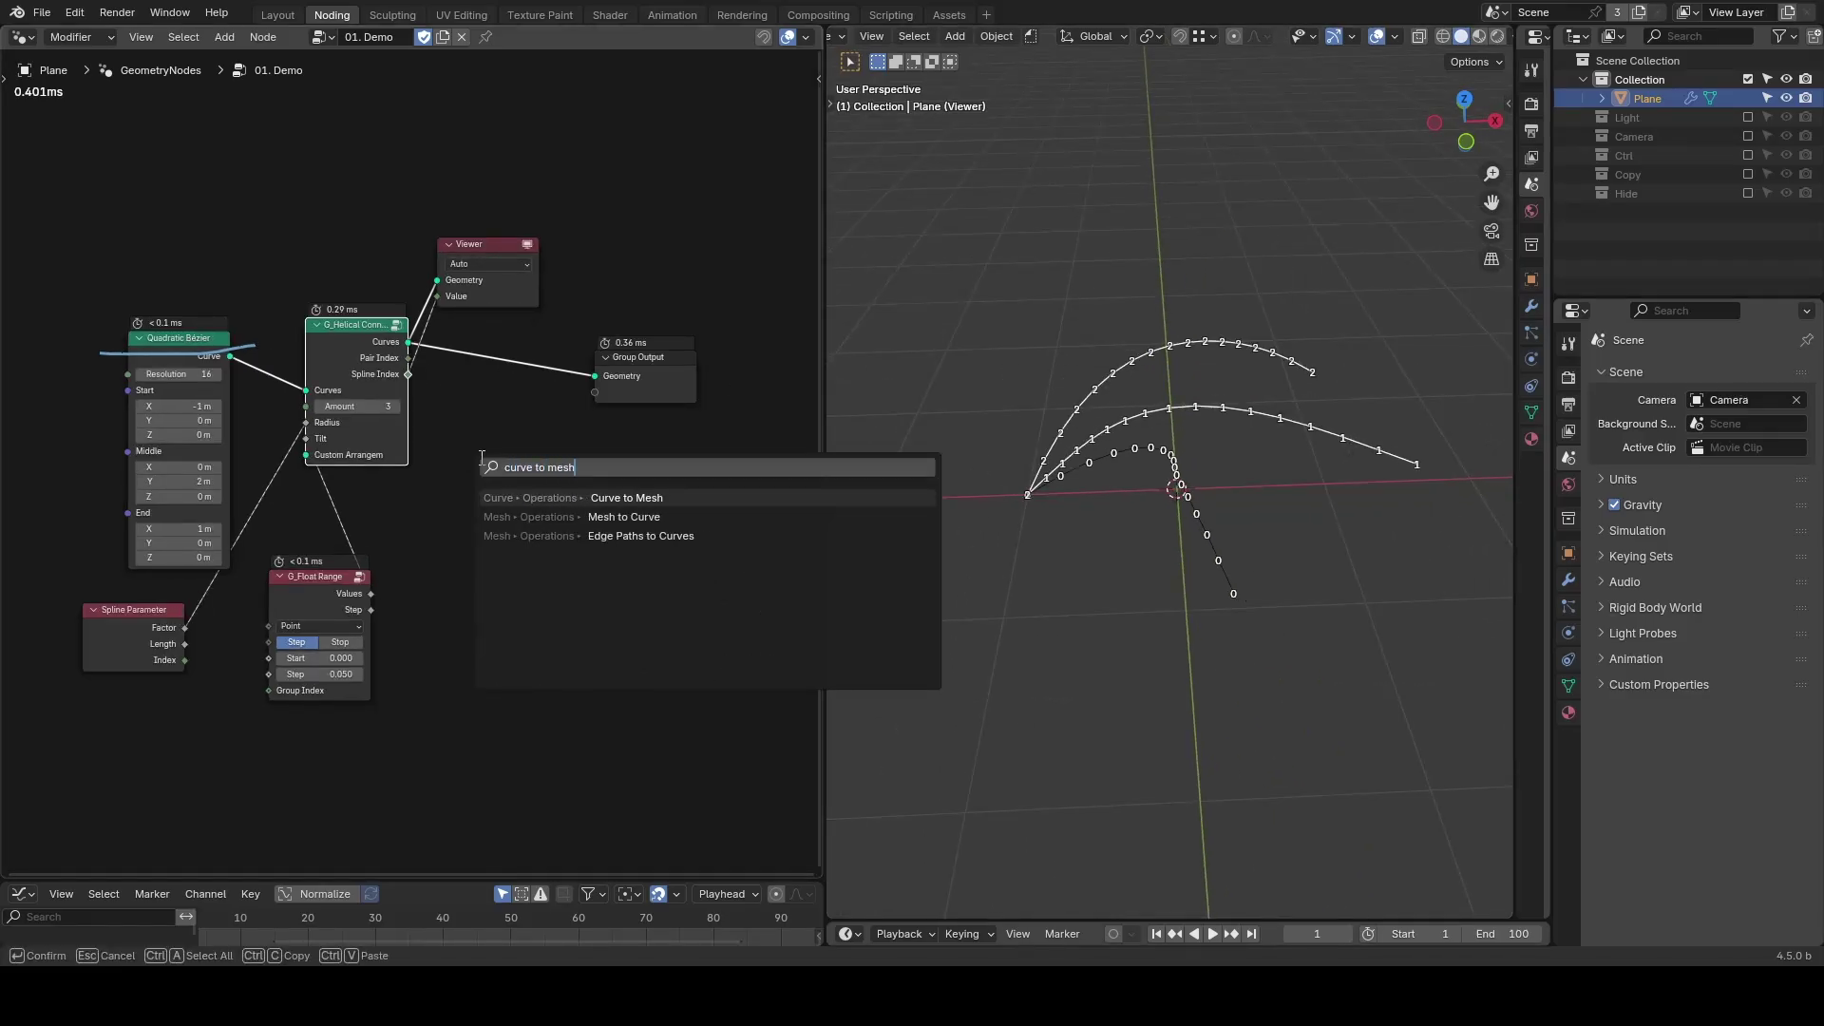
{"action": "key", "text": "Return"}
{"action": "left_click", "coordinate": [506, 472]}
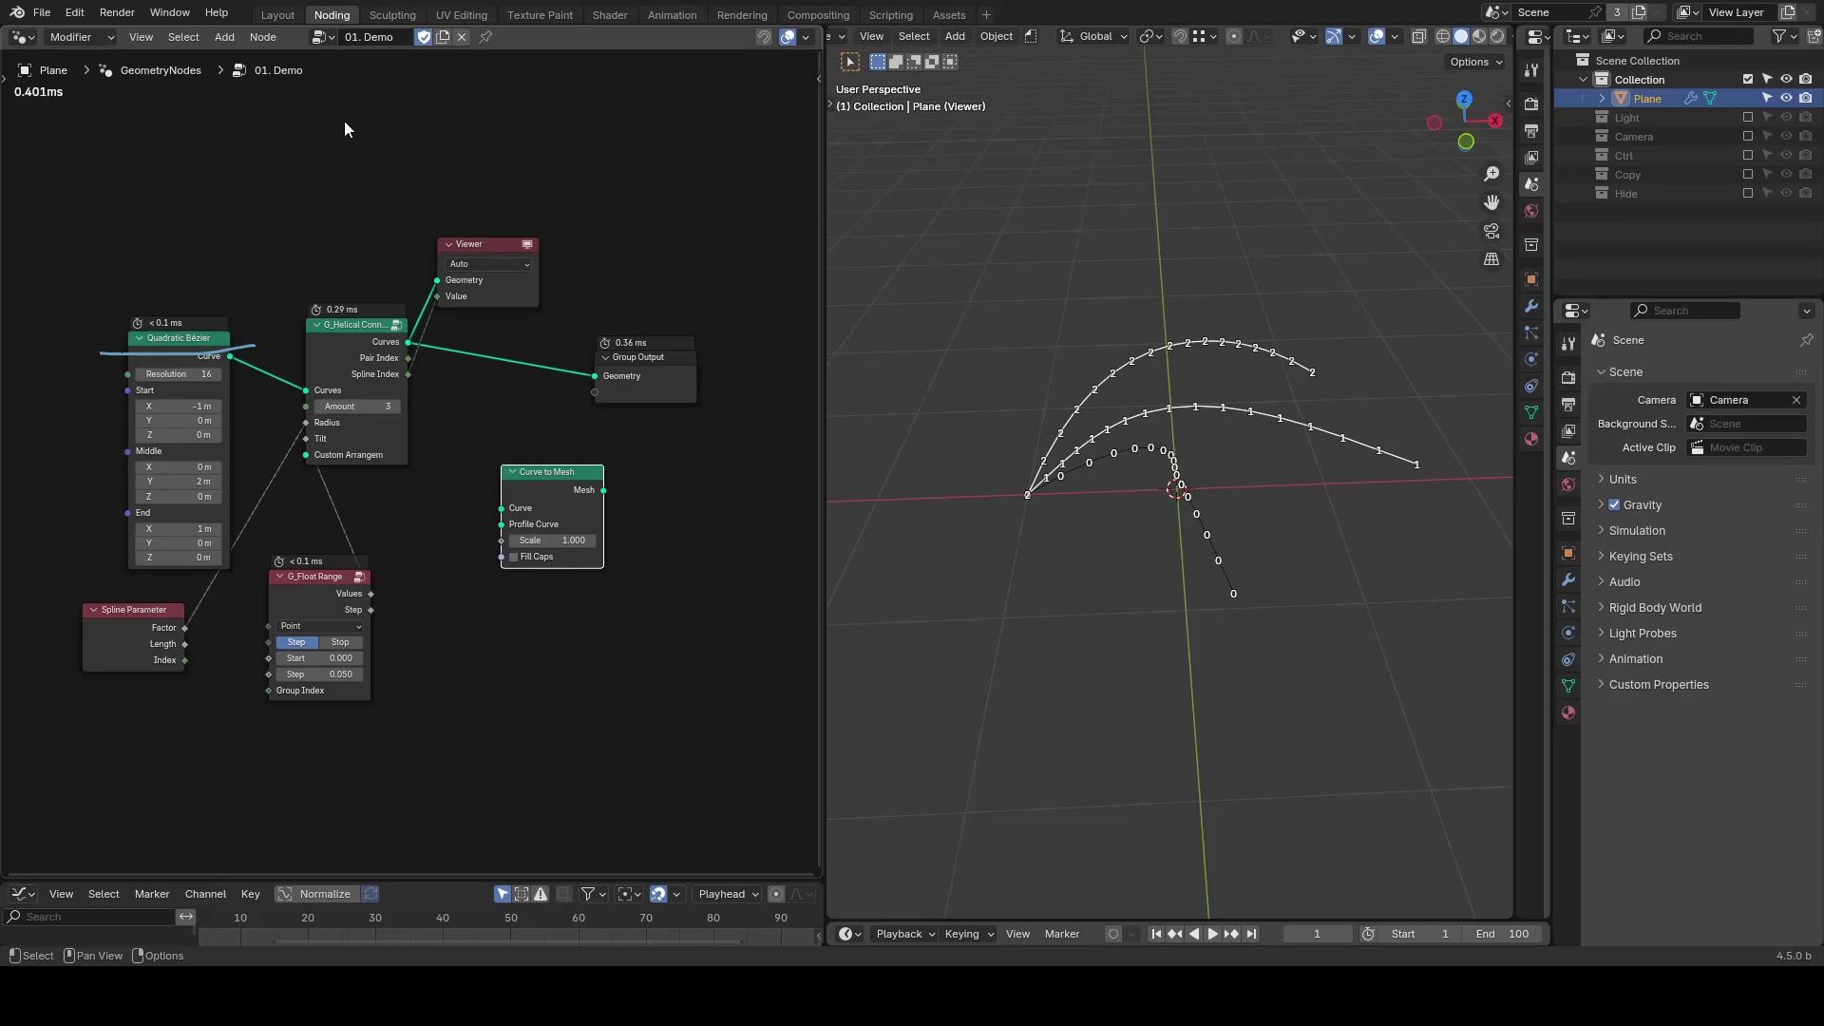
Switch the modifier's node tree to 02. Rebuild.
{"action": "left_click", "coordinate": [323, 37]}
{"action": "left_click", "coordinate": [365, 81]}
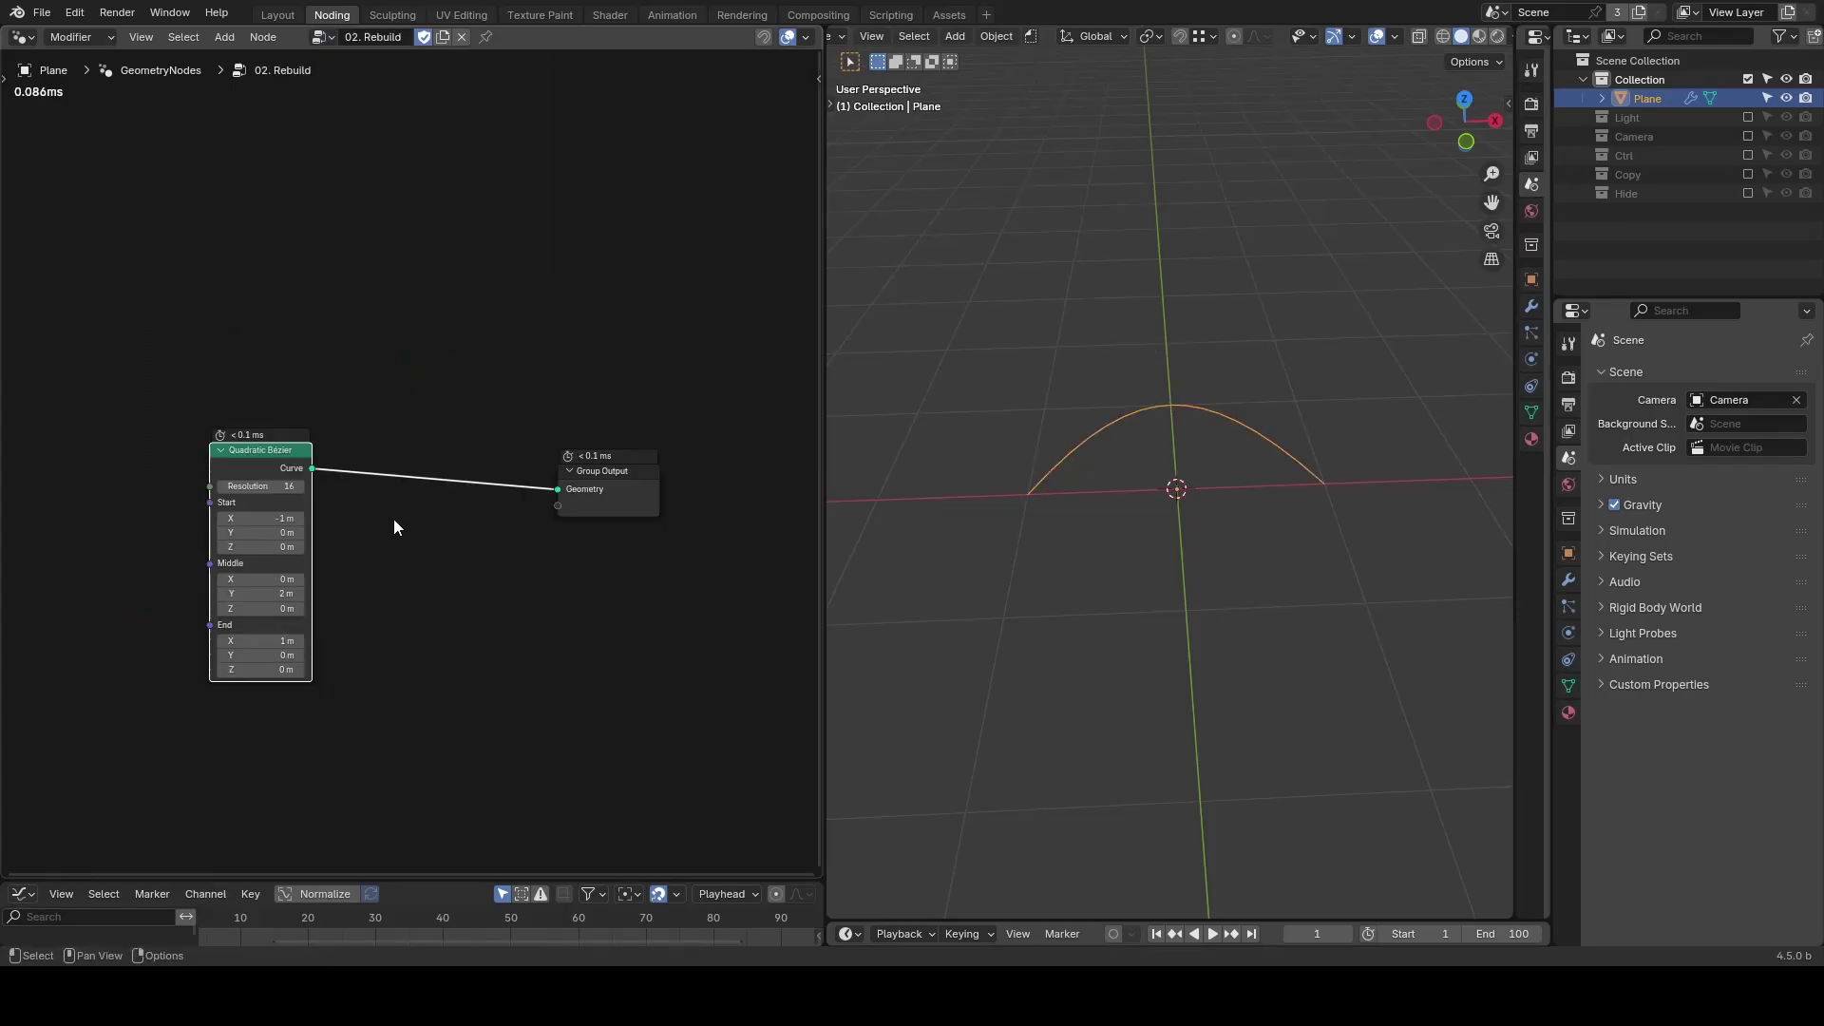
{"action": "scroll", "coordinate": [395, 528], "scroll_direction": "up", "scroll_amount": 2}
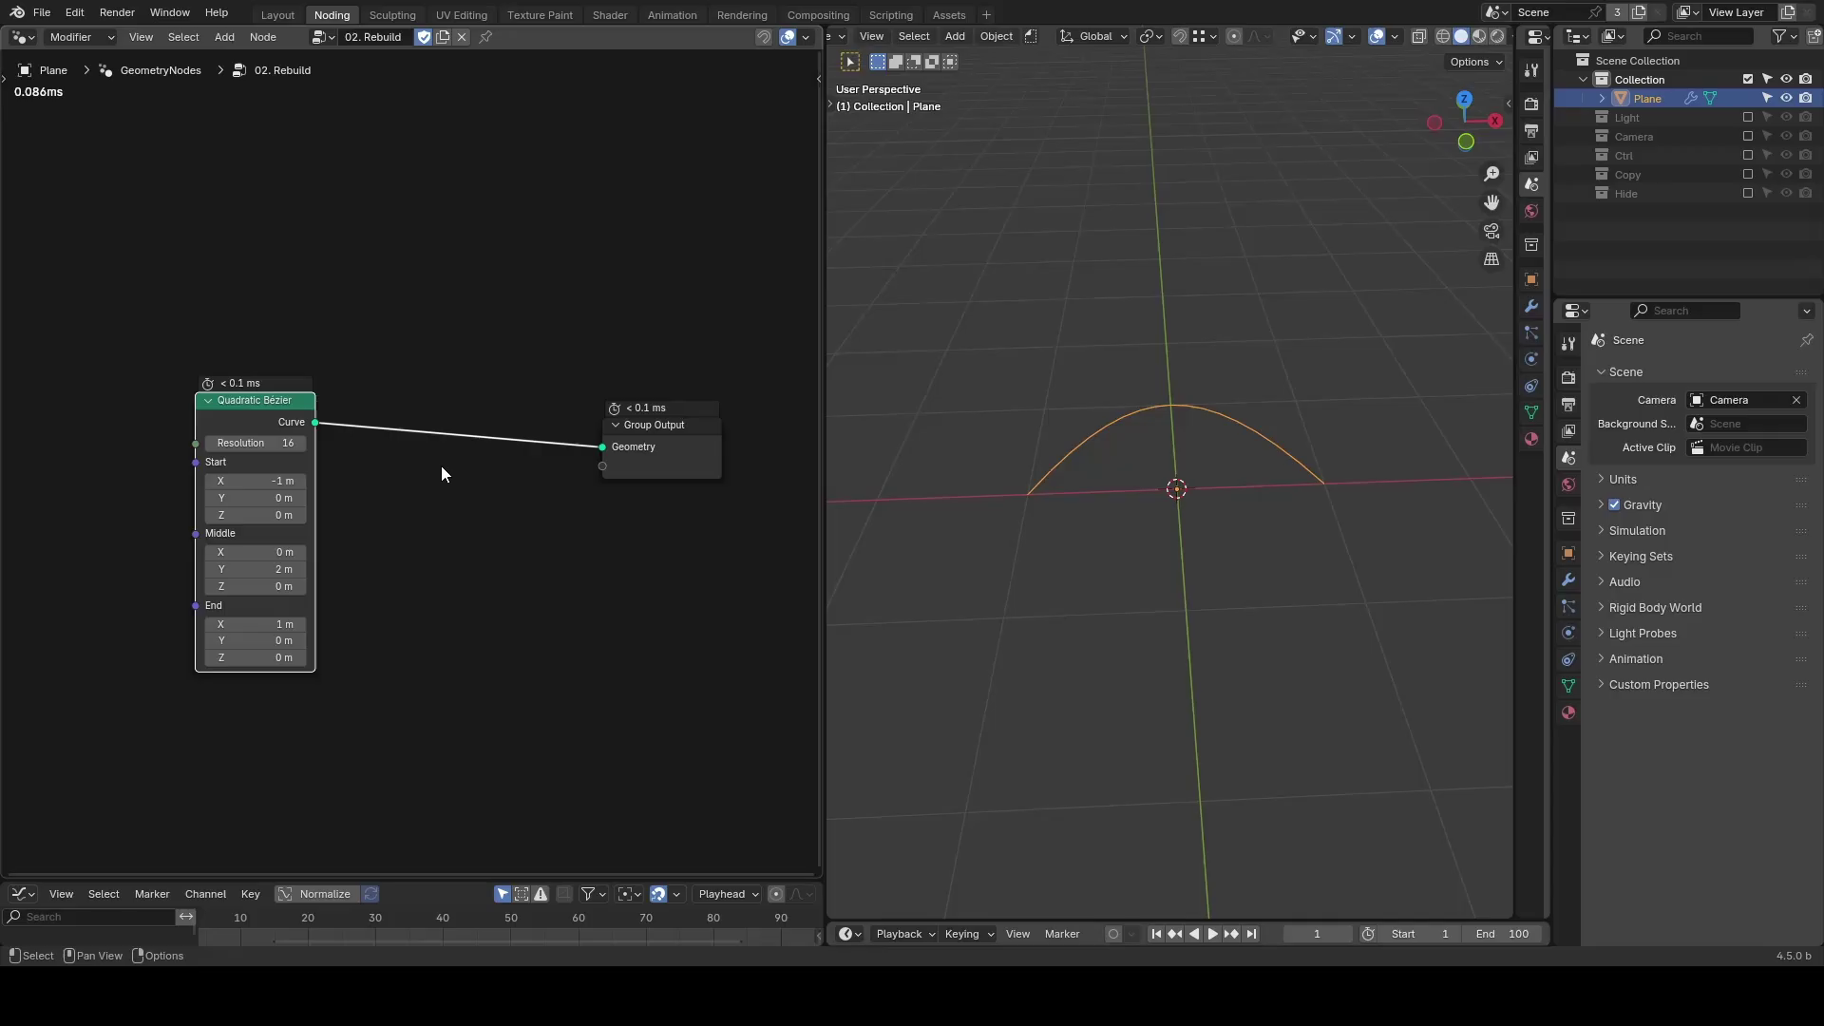
Insert a Curve to Mesh node between the Quadratic Bézier and Group Output nodes.
{"action": "key", "text": "shift+a"}
{"action": "type", "text": "curve to mesh"}
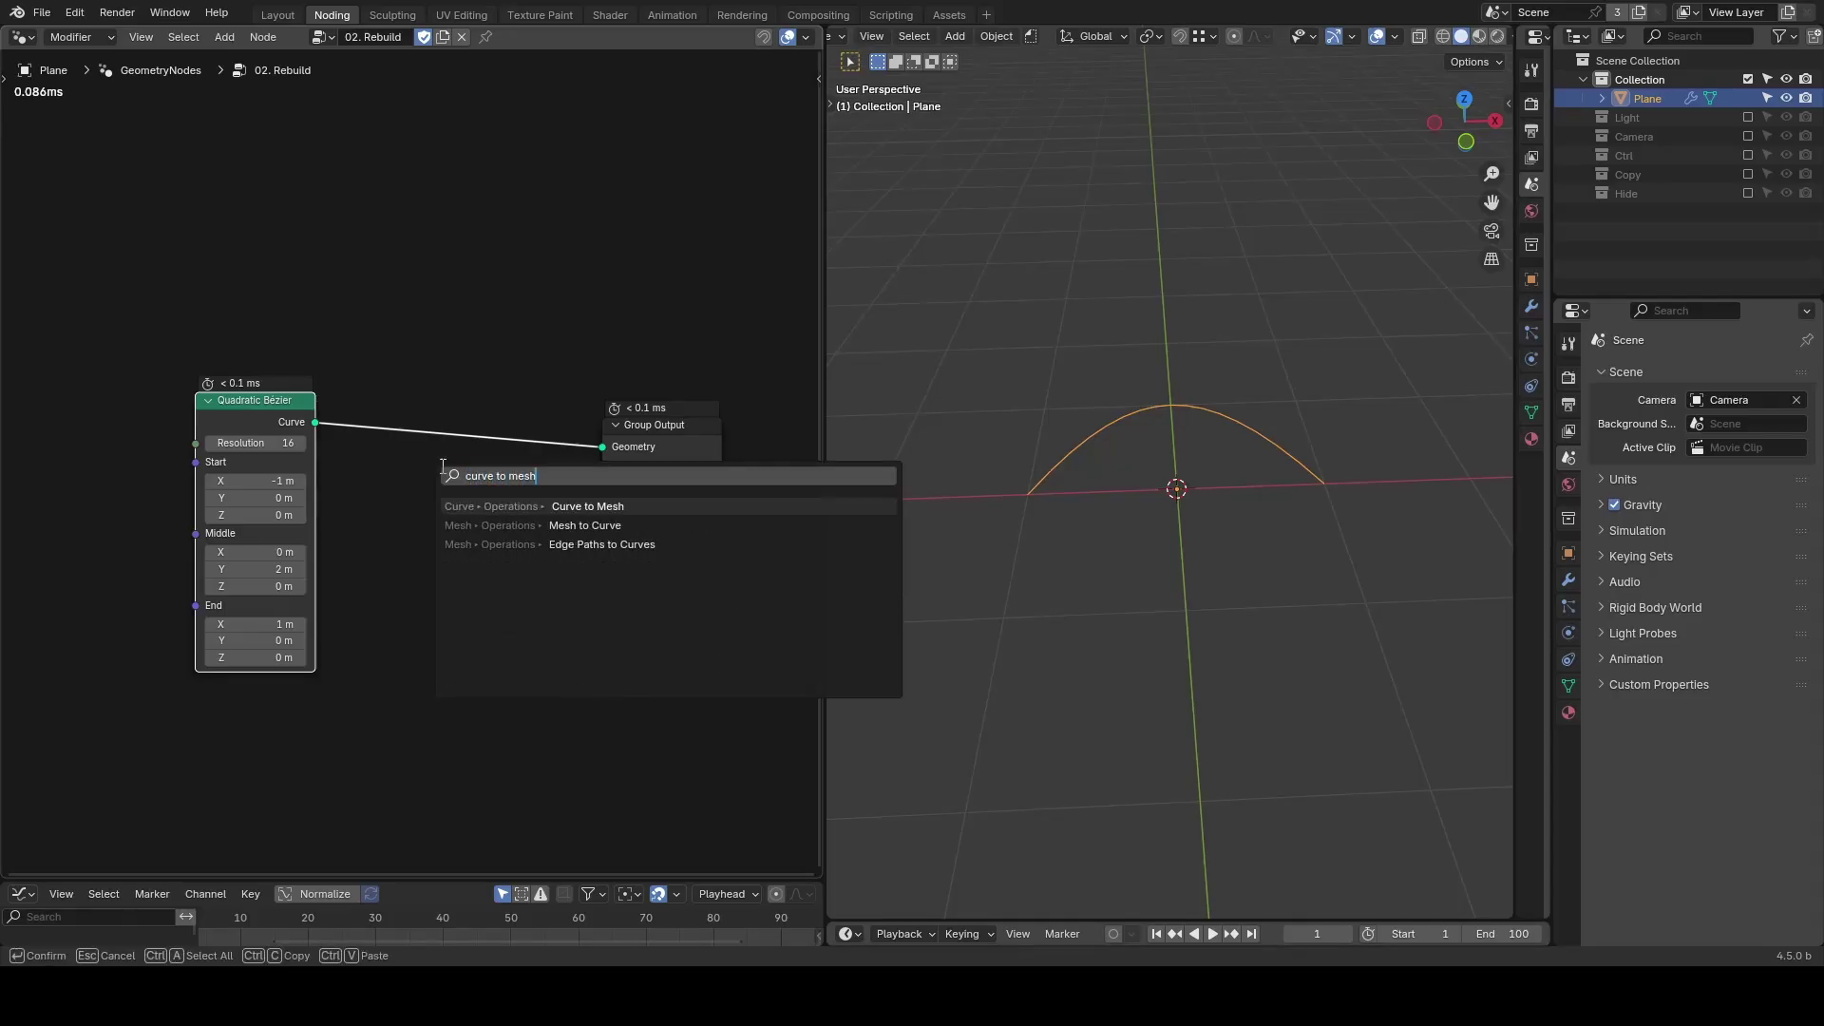
{"action": "key", "text": "Return"}
{"action": "left_click", "coordinate": [421, 422]}
Add a Curve Circle node and connect its Curve output to the Profile Curve input of Curve to Mesh.
{"action": "key", "text": "shift+a"}
{"action": "type", "text": "curv"}
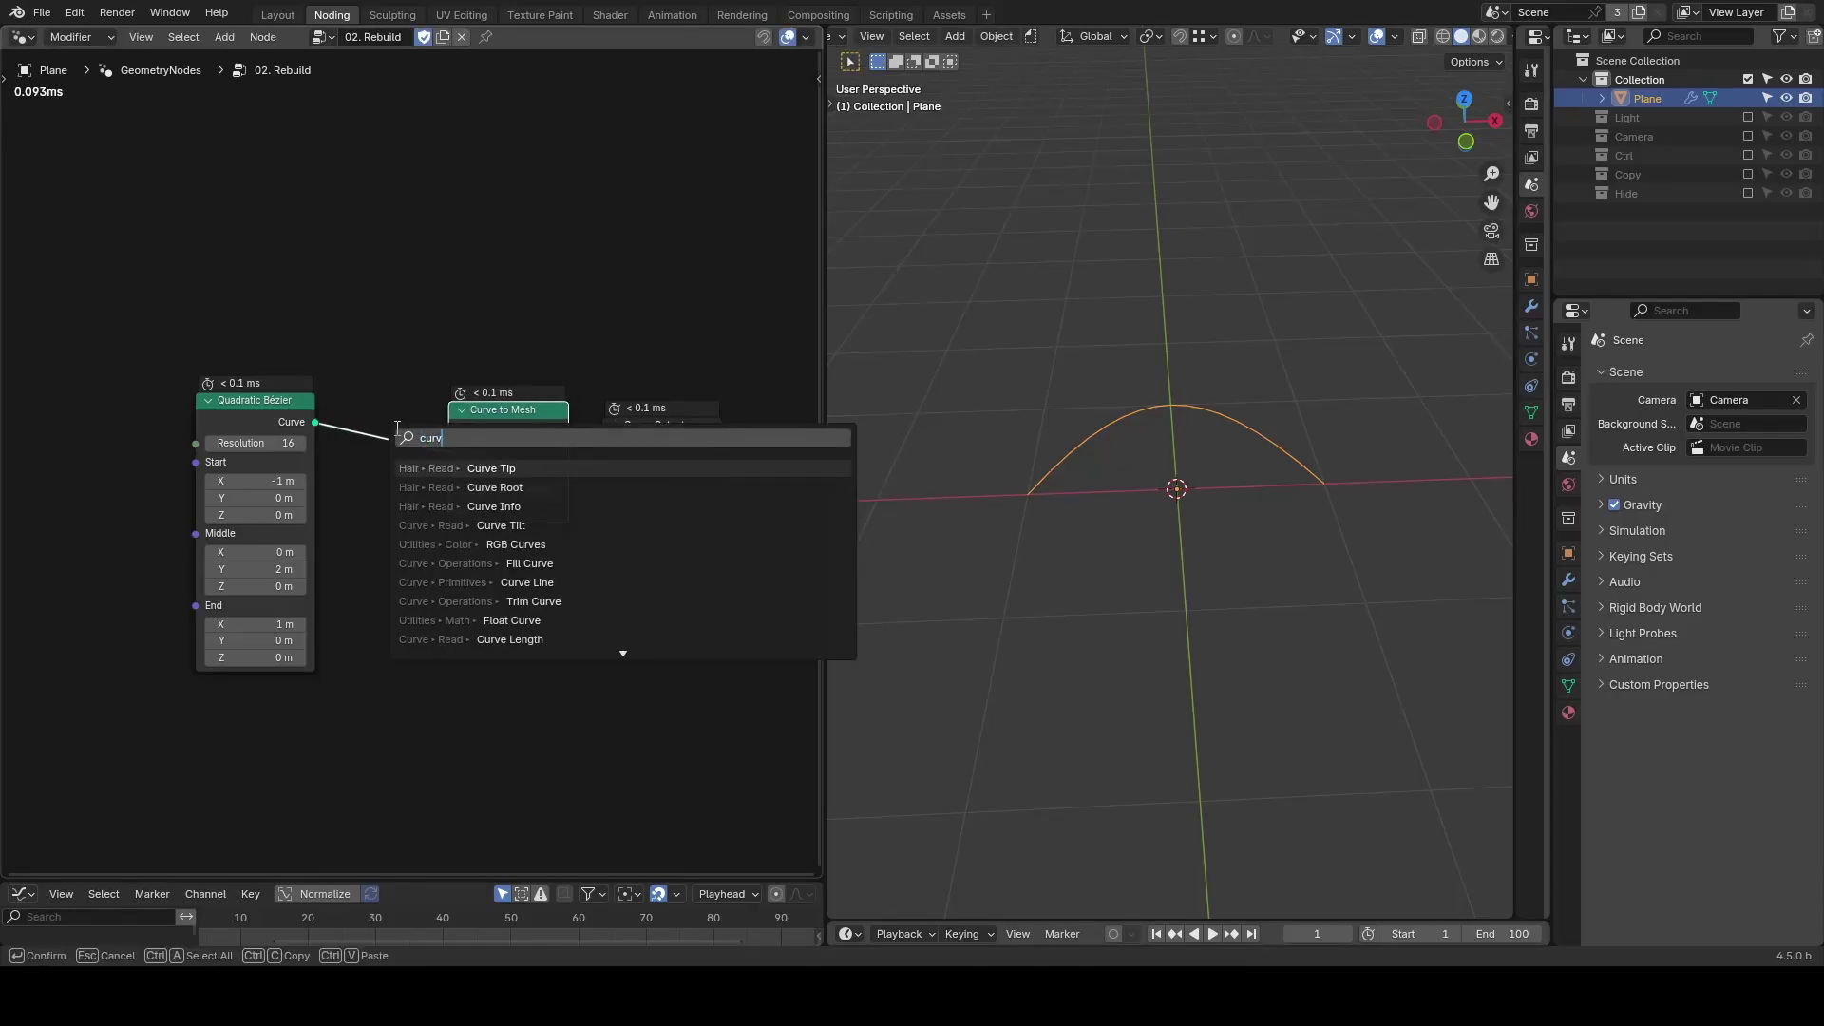
{"action": "type", "text": "e circle"}
{"action": "key", "text": "Return"}
{"action": "left_click", "coordinate": [339, 576]}
{"action": "left_click_drag", "start_coordinate": [457, 592], "coordinate": [449, 472]}
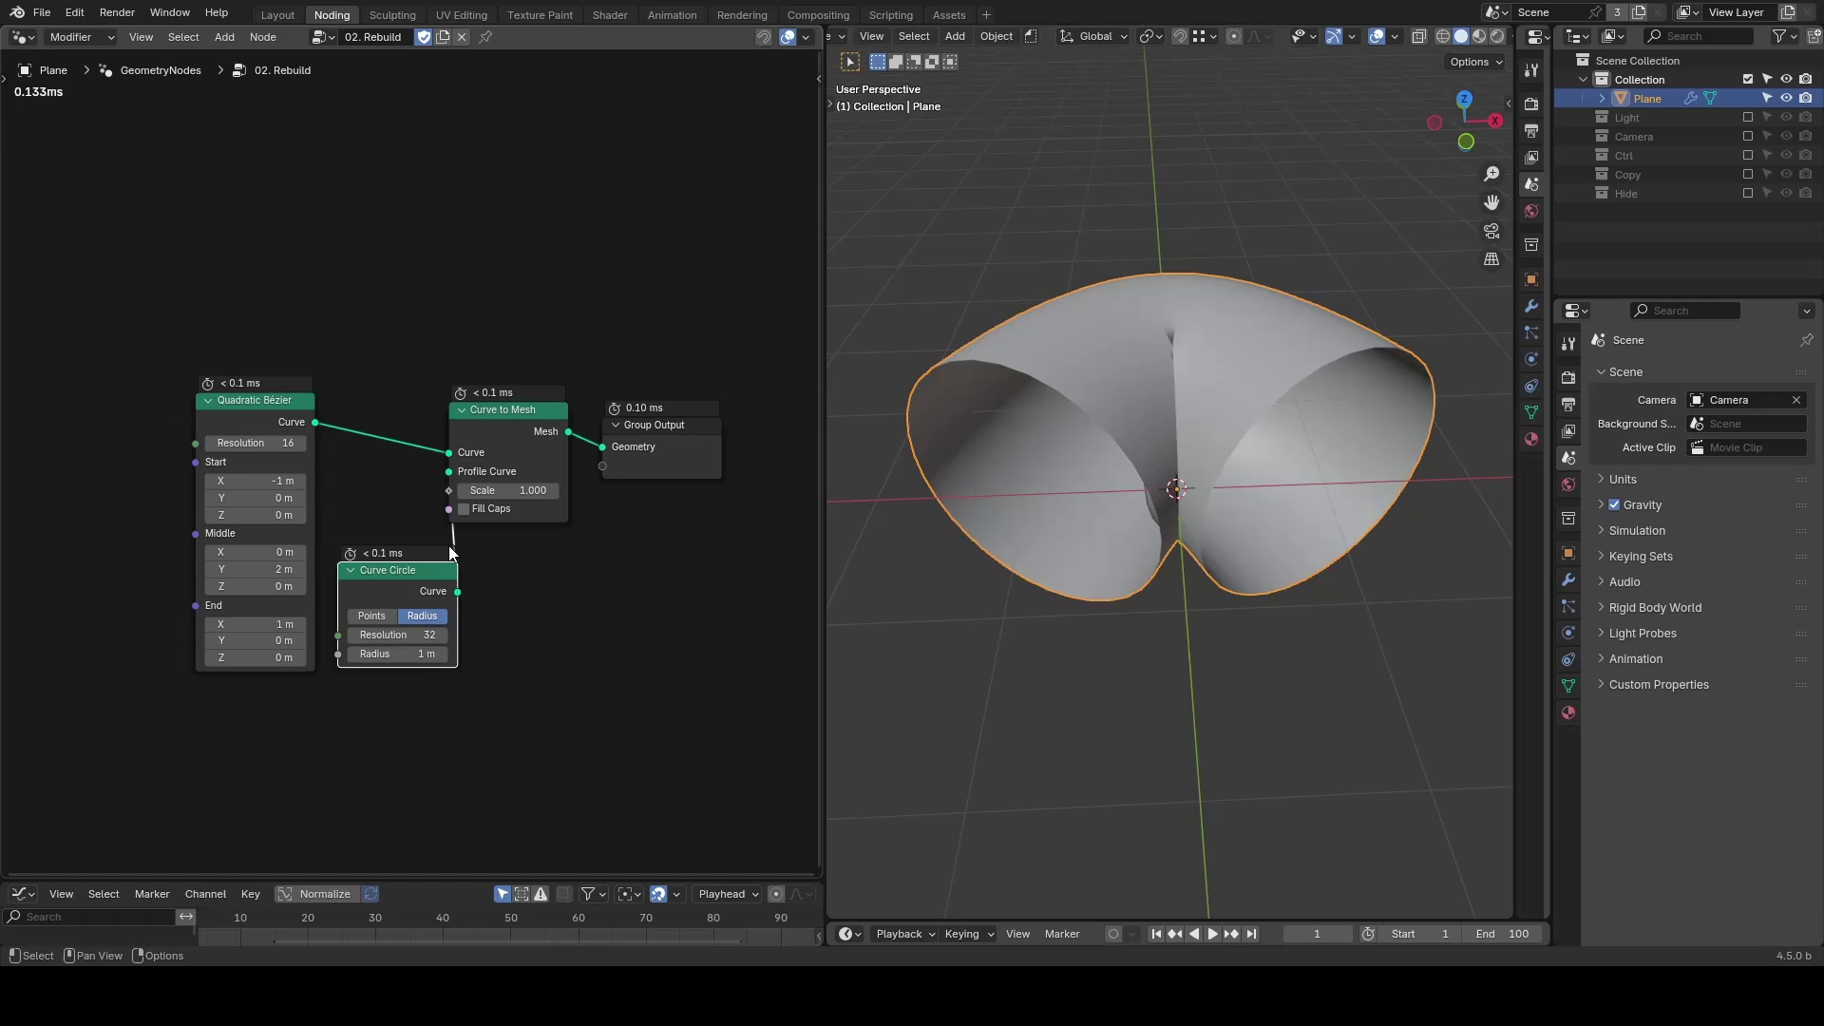
Move the Quadratic Bézier and Curve Circle nodes further away from Curve to Mesh and set its Scale to 0.430.
{"action": "left_click_drag", "start_coordinate": [408, 686], "coordinate": [222, 362]}
{"action": "key", "text": "g"}
{"action": "key", "text": "x"}
{"action": "left_click", "coordinate": [88, 363]}
{"action": "left_click_drag", "start_coordinate": [513, 491], "coordinate": [459, 491]}
{"action": "left_click", "coordinate": [494, 567]}
{"action": "middle_click_drag", "start_coordinate": [478, 601], "coordinate": [507, 551]}
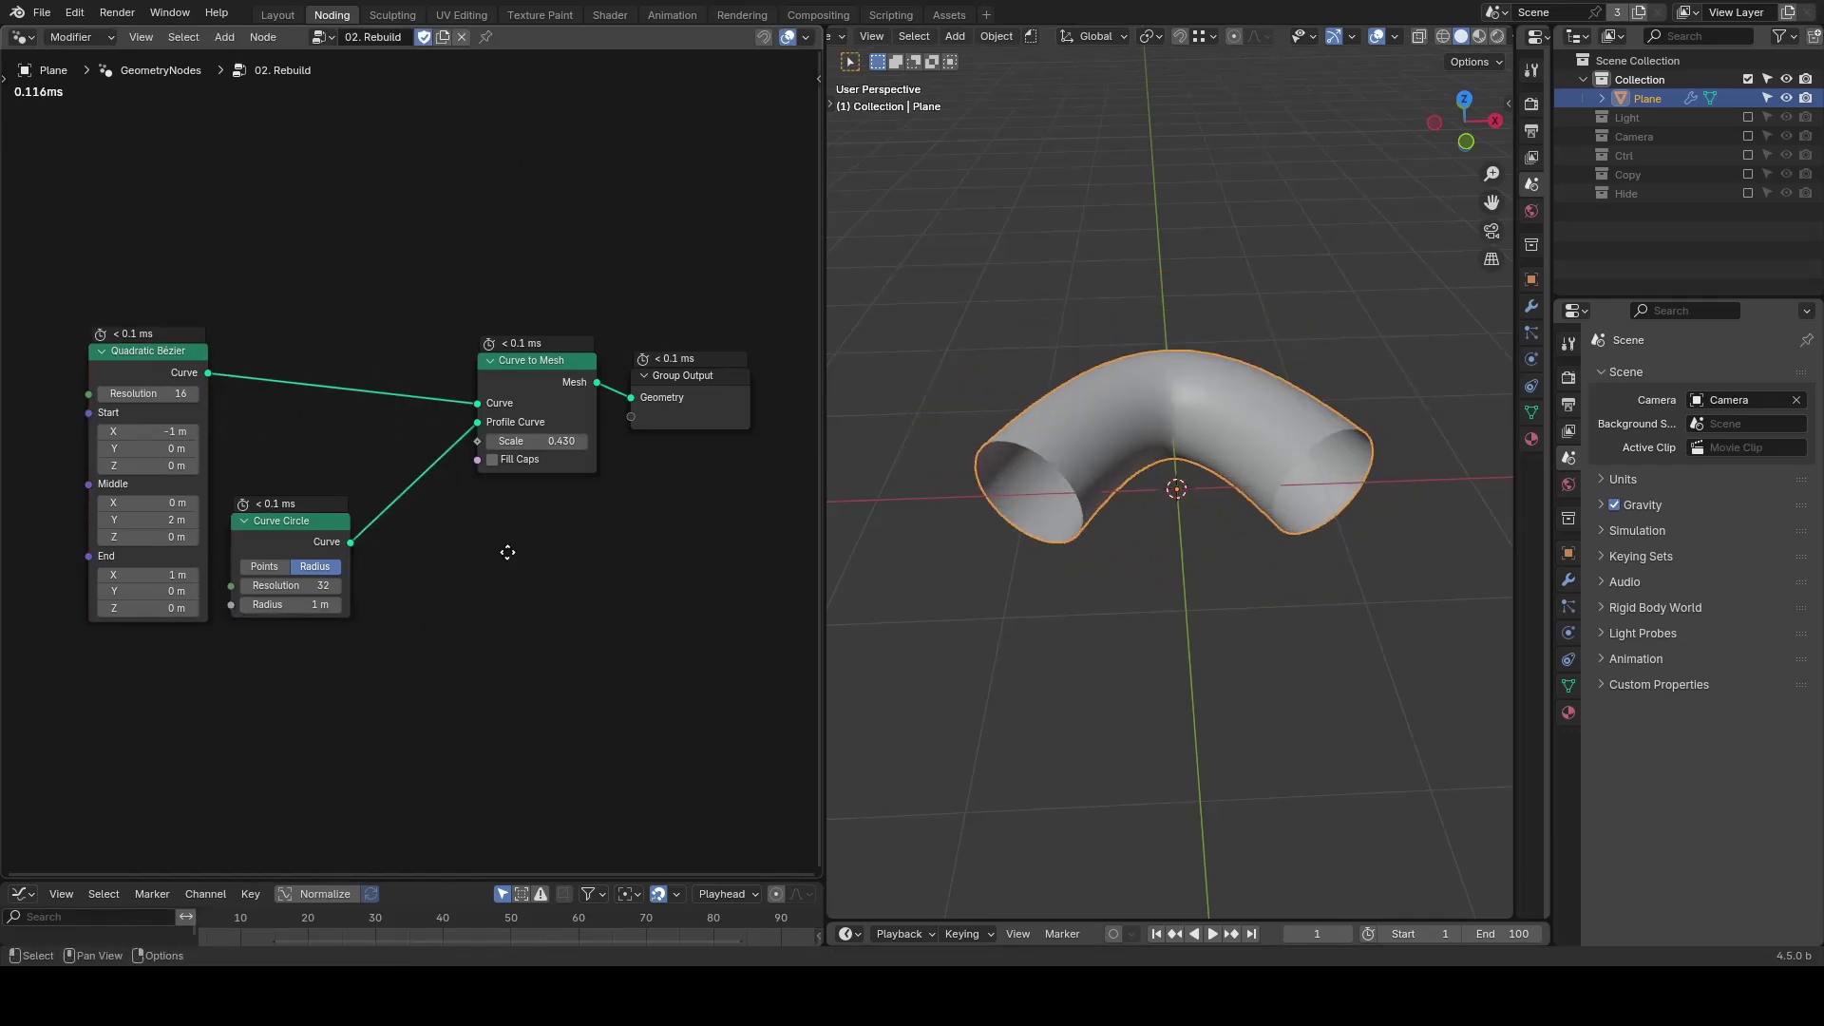
{"action": "scroll", "coordinate": [1068, 486], "scroll_direction": "up", "scroll_amount": 1}
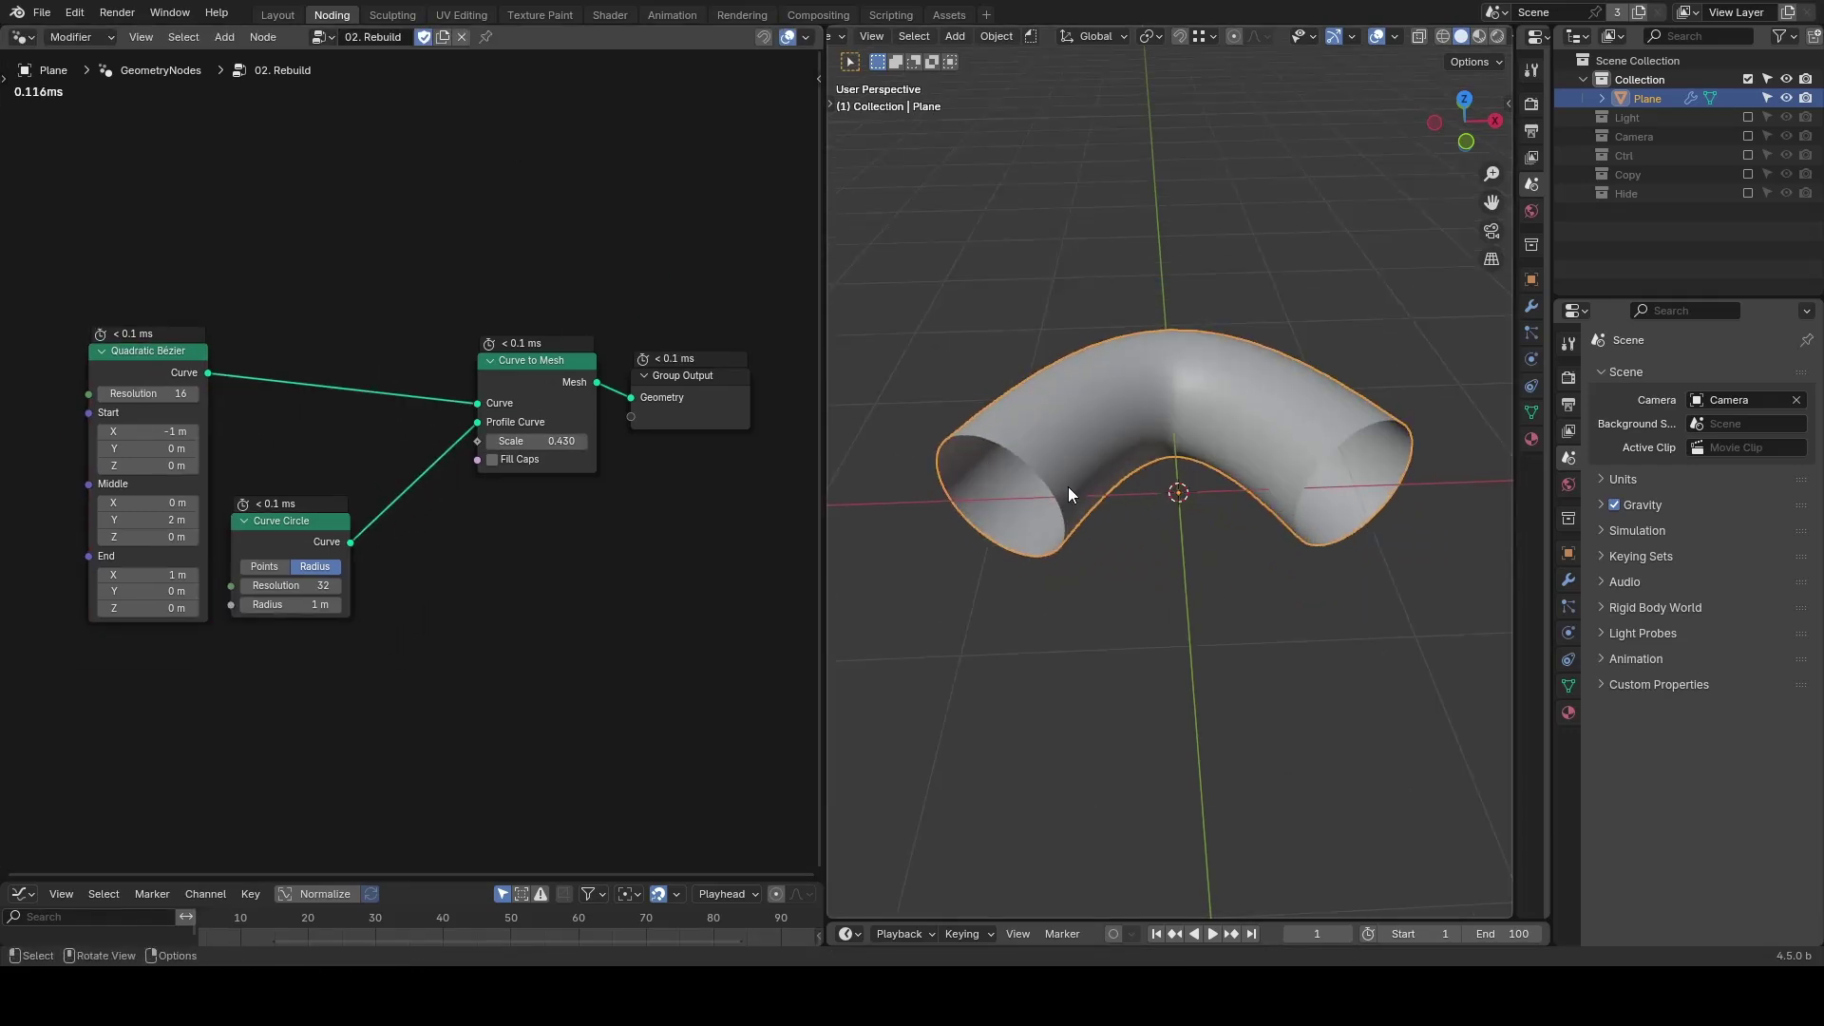
Preview the Curve to Mesh output with a Viewer node and annotate an arrow along the tube in the viewport.
{"action": "left_click", "coordinate": [332, 539], "text": "ctrl+shift"}
{"action": "left_click", "coordinate": [558, 384], "text": "ctrl+shift"}
{"action": "key", "text": "d"}
{"action": "mouse_move", "coordinate": [938, 432]}
{"action": "left_mouse_down"}
{"action": "mouse_move", "coordinate": [1031, 359]}
{"action": "mouse_move", "coordinate": [1020, 387]}
{"action": "left_mouse_up"}
{"action": "middle_click_drag", "start_coordinate": [401, 502], "coordinate": [513, 474]}
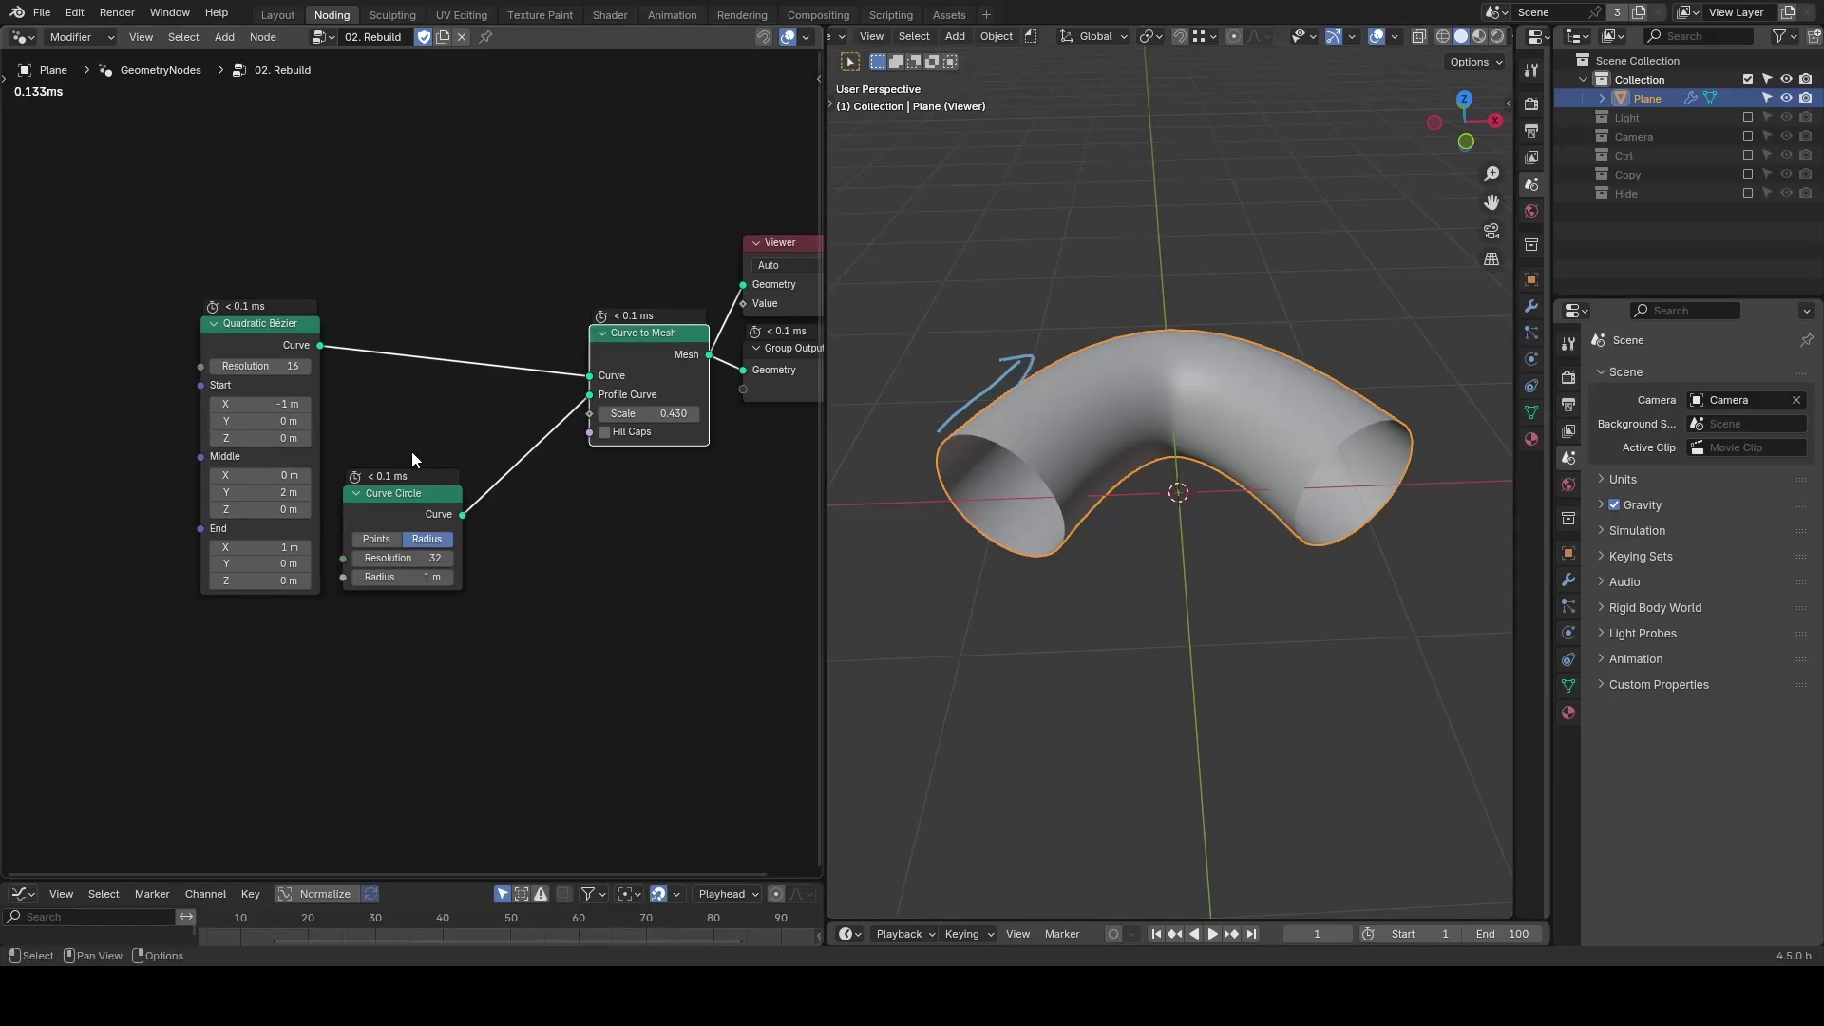
Insert an Instance on Points node between the Curve Circle and the Profile Curve input of Curve to Mesh.
{"action": "key", "text": "shift+a"}
{"action": "type", "text": "instance"}
{"action": "key", "text": "Return"}
{"action": "left_click", "coordinate": [430, 492]}
{"action": "middle_click_drag", "start_coordinate": [375, 579], "coordinate": [427, 505]}
Add a Curve Line feeding a Resample Curve with Count 1 and connect it to the Instance input of Instance on Points.
{"action": "key", "text": "shift+a"}
{"action": "type", "text": "curve l"}
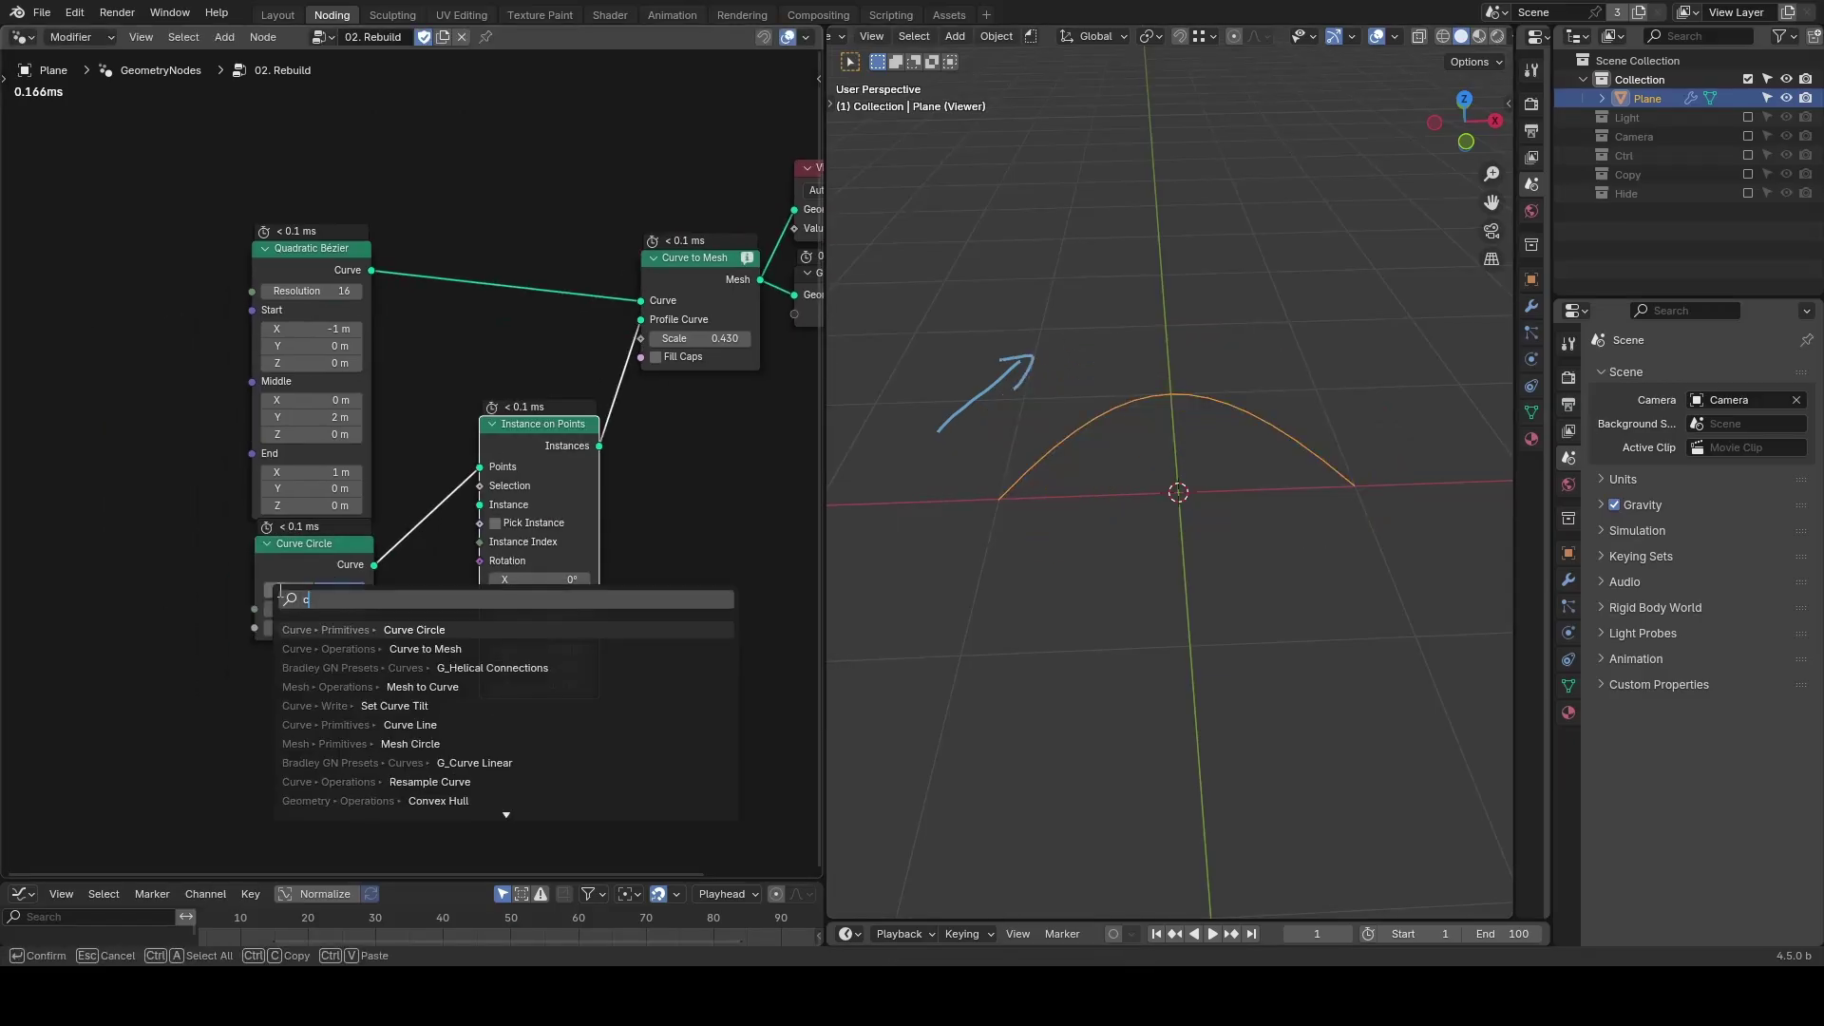
{"action": "key", "text": "Return"}
{"action": "left_click", "coordinate": [67, 663]}
{"action": "left_click_drag", "start_coordinate": [184, 691], "coordinate": [268, 673]}
{"action": "key", "text": "Return"}
{"action": "left_click", "coordinate": [266, 676]}
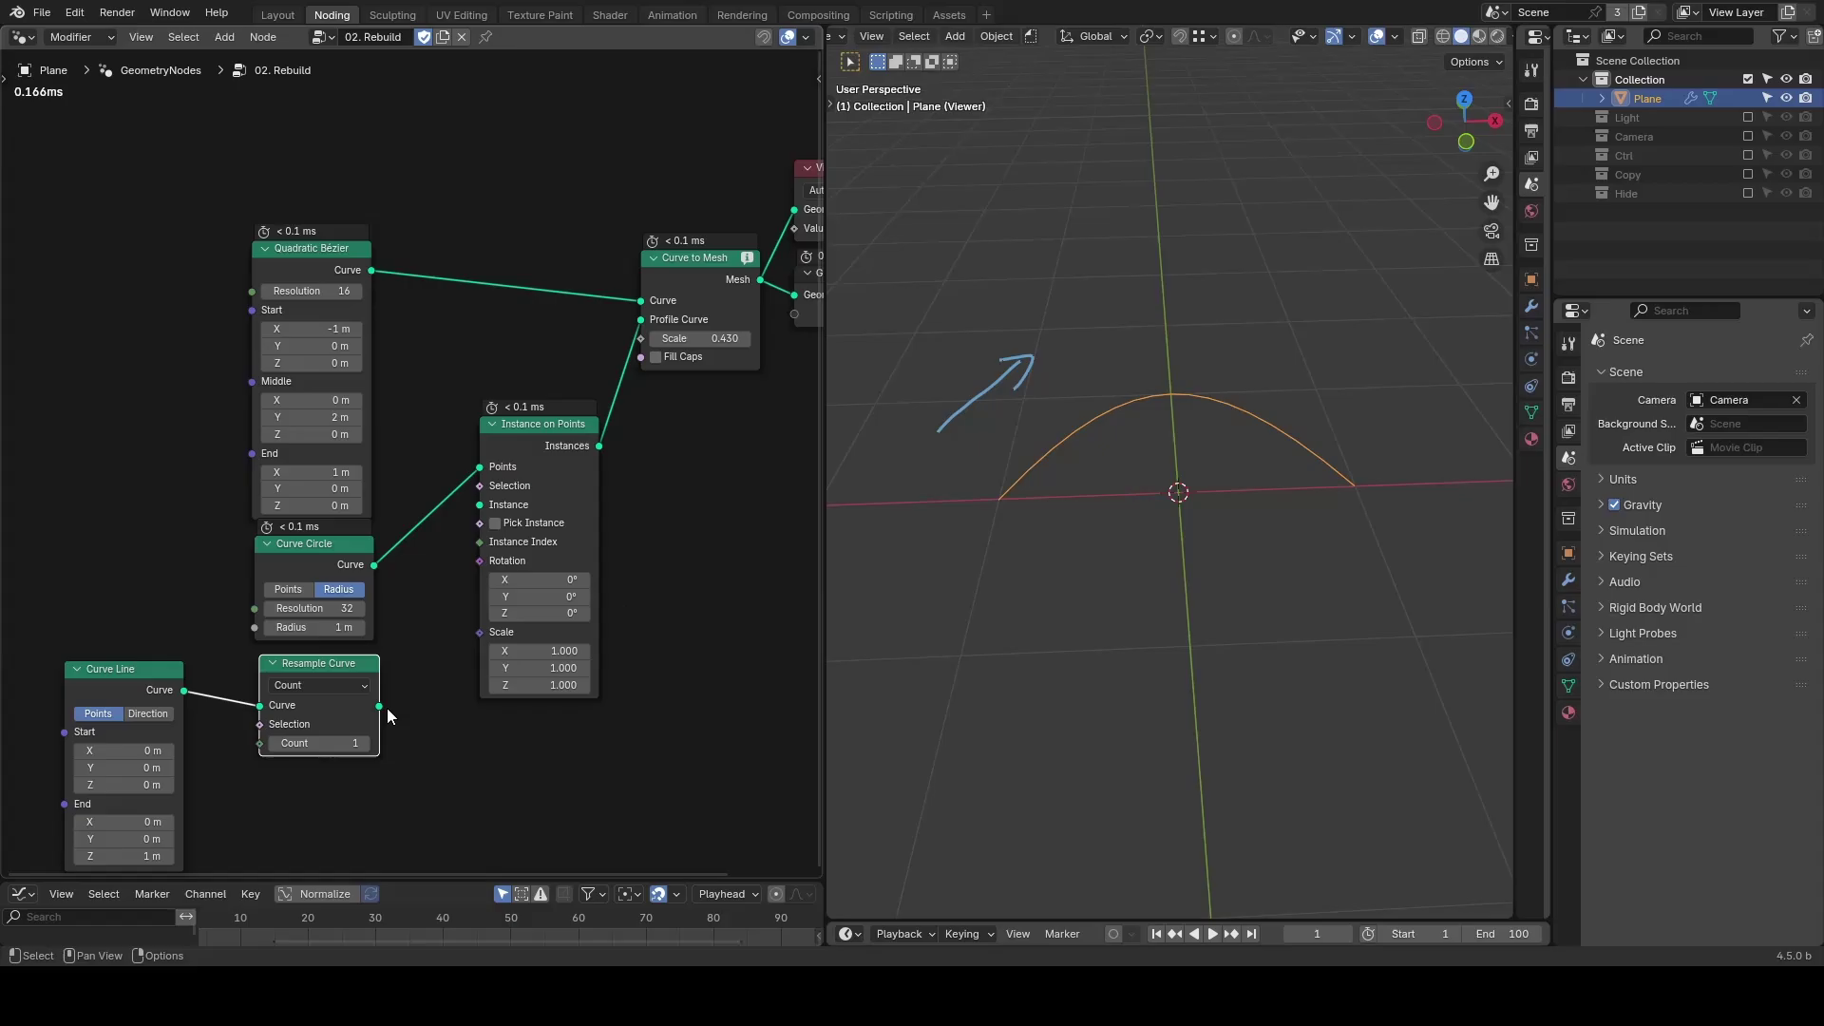
{"action": "left_click_drag", "start_coordinate": [379, 706], "coordinate": [480, 504]}
Insert a Realize Instances node between Instance on Points and Curve to Mesh, moving the nodes apart to make room.
{"action": "key", "text": "shift+a"}
{"action": "type", "text": "realiz"}
{"action": "key", "text": "Return"}
{"action": "left_click", "coordinate": [610, 391]}
{"action": "left_click_drag", "start_coordinate": [574, 398], "coordinate": [572, 456]}
{"action": "left_click_drag", "start_coordinate": [386, 434], "coordinate": [380, 523]}
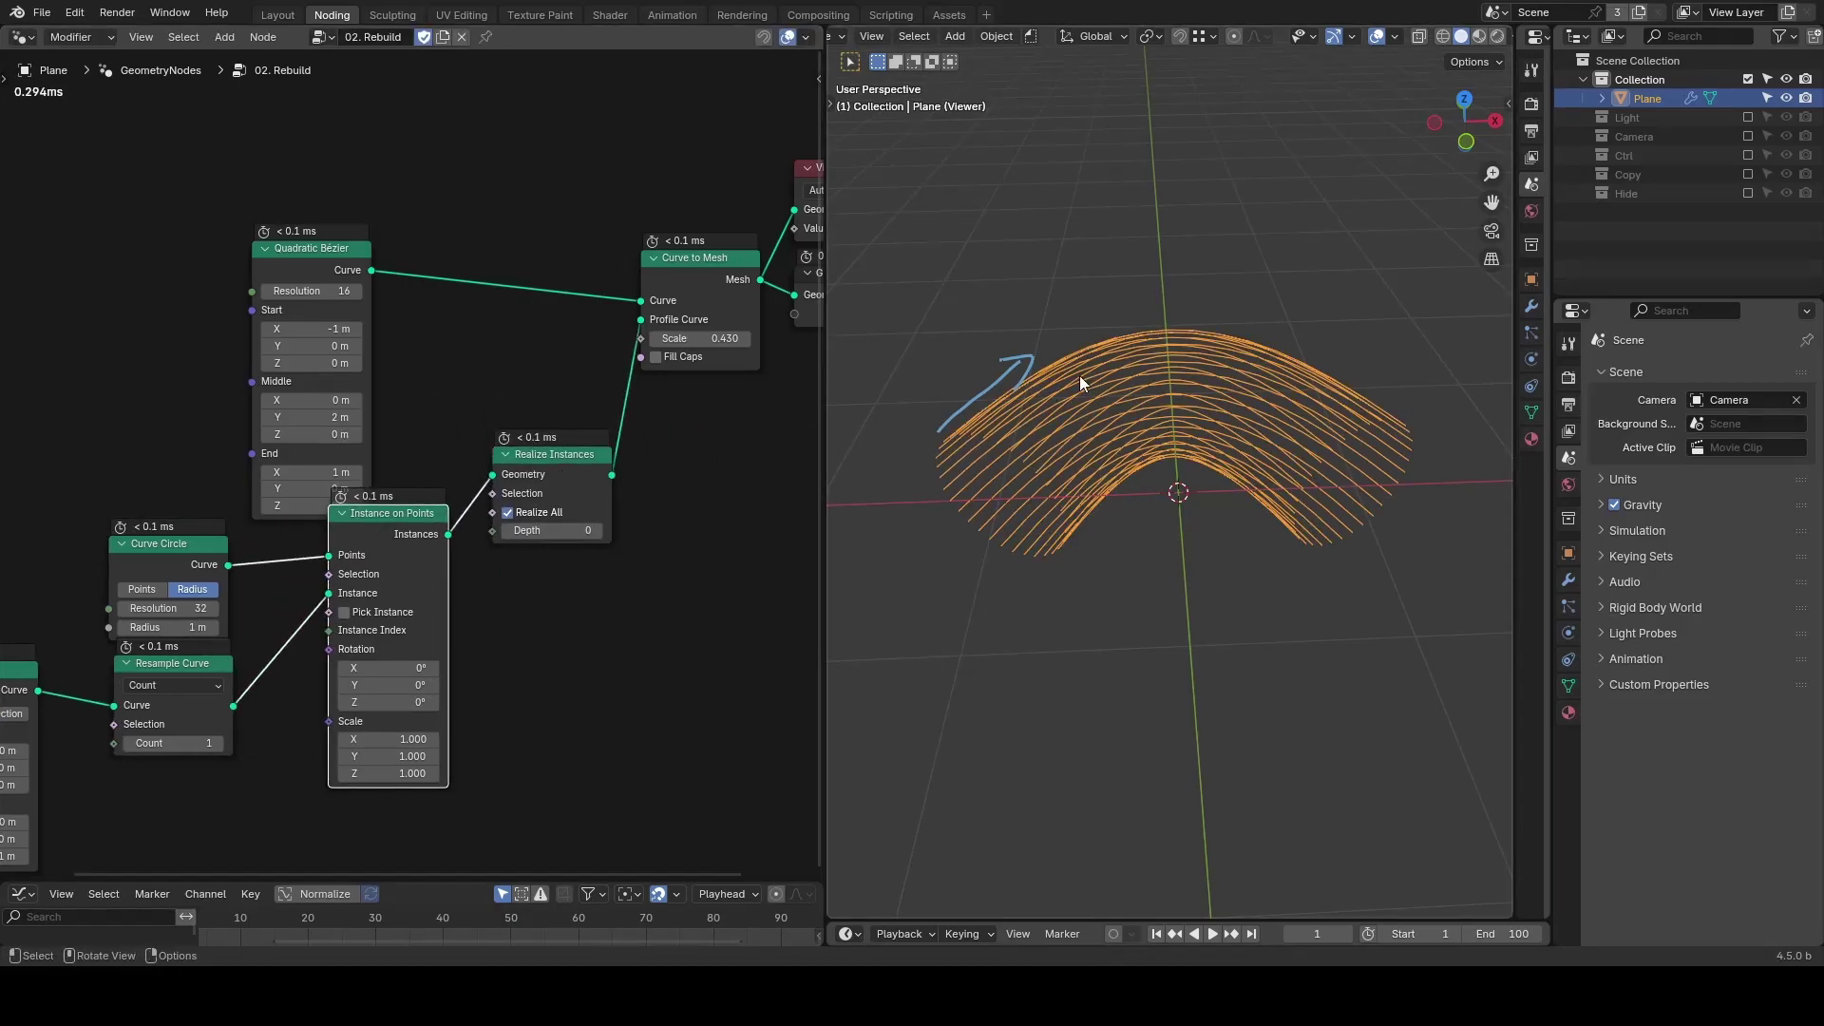
Set the Curve Circle's Resolution to 3.
{"action": "double_click", "coordinate": [215, 613]}
{"action": "type", "text": "3"}
{"action": "key", "text": "Return"}
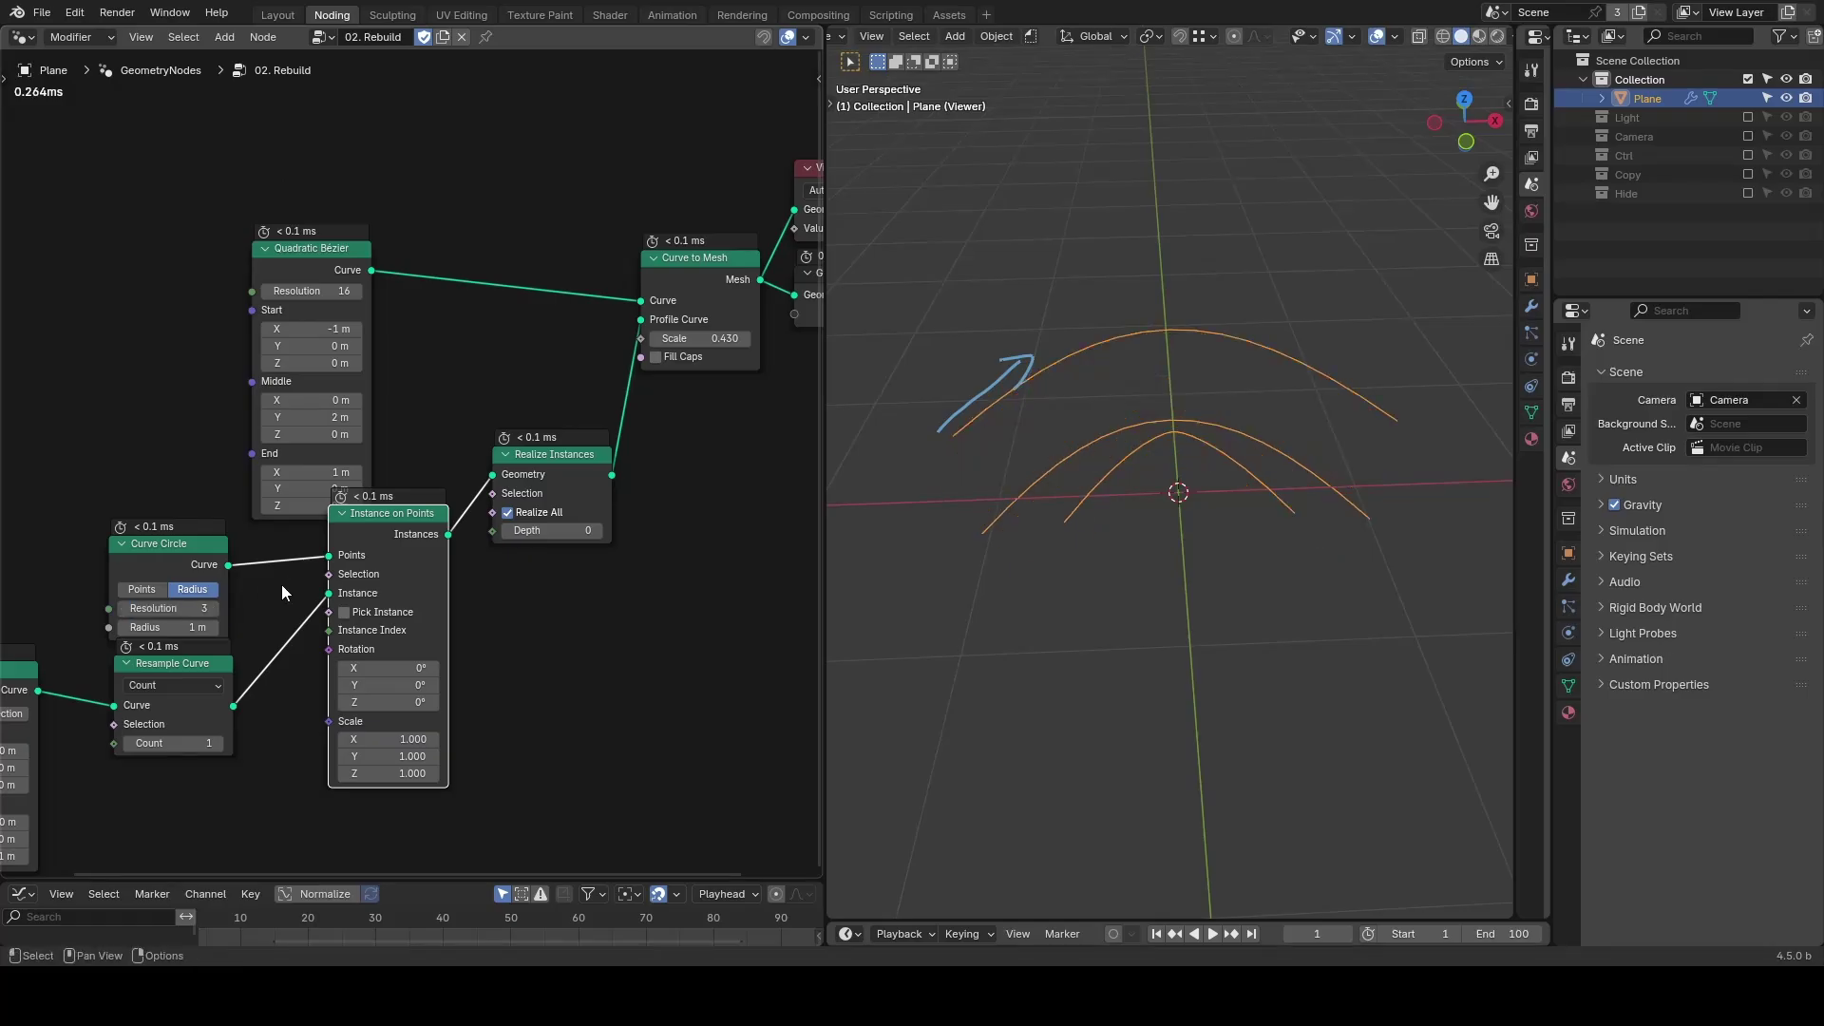
Add a Spline Parameter node and connect its Factor output to the Scale input of Curve to Mesh.
{"action": "key", "text": "shift"}
{"action": "key", "text": "shift+a"}
{"action": "type", "text": "spline p"}
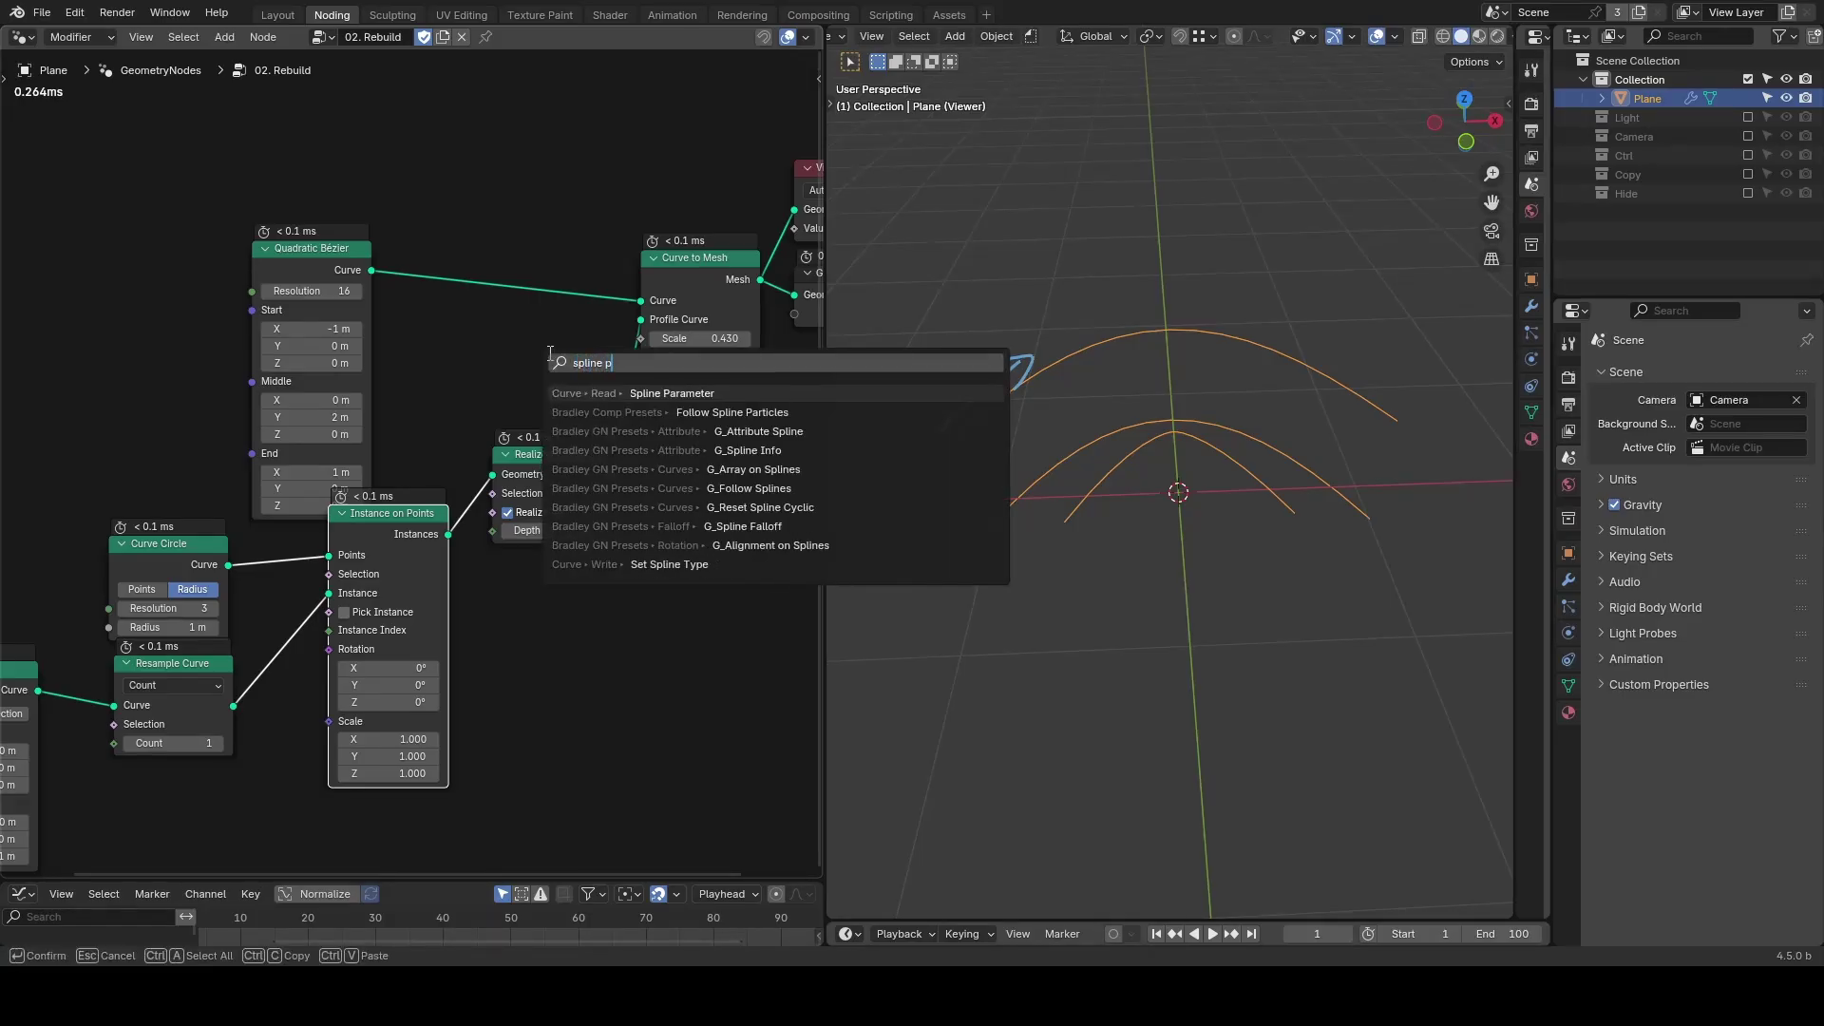
{"action": "key", "text": "Return"}
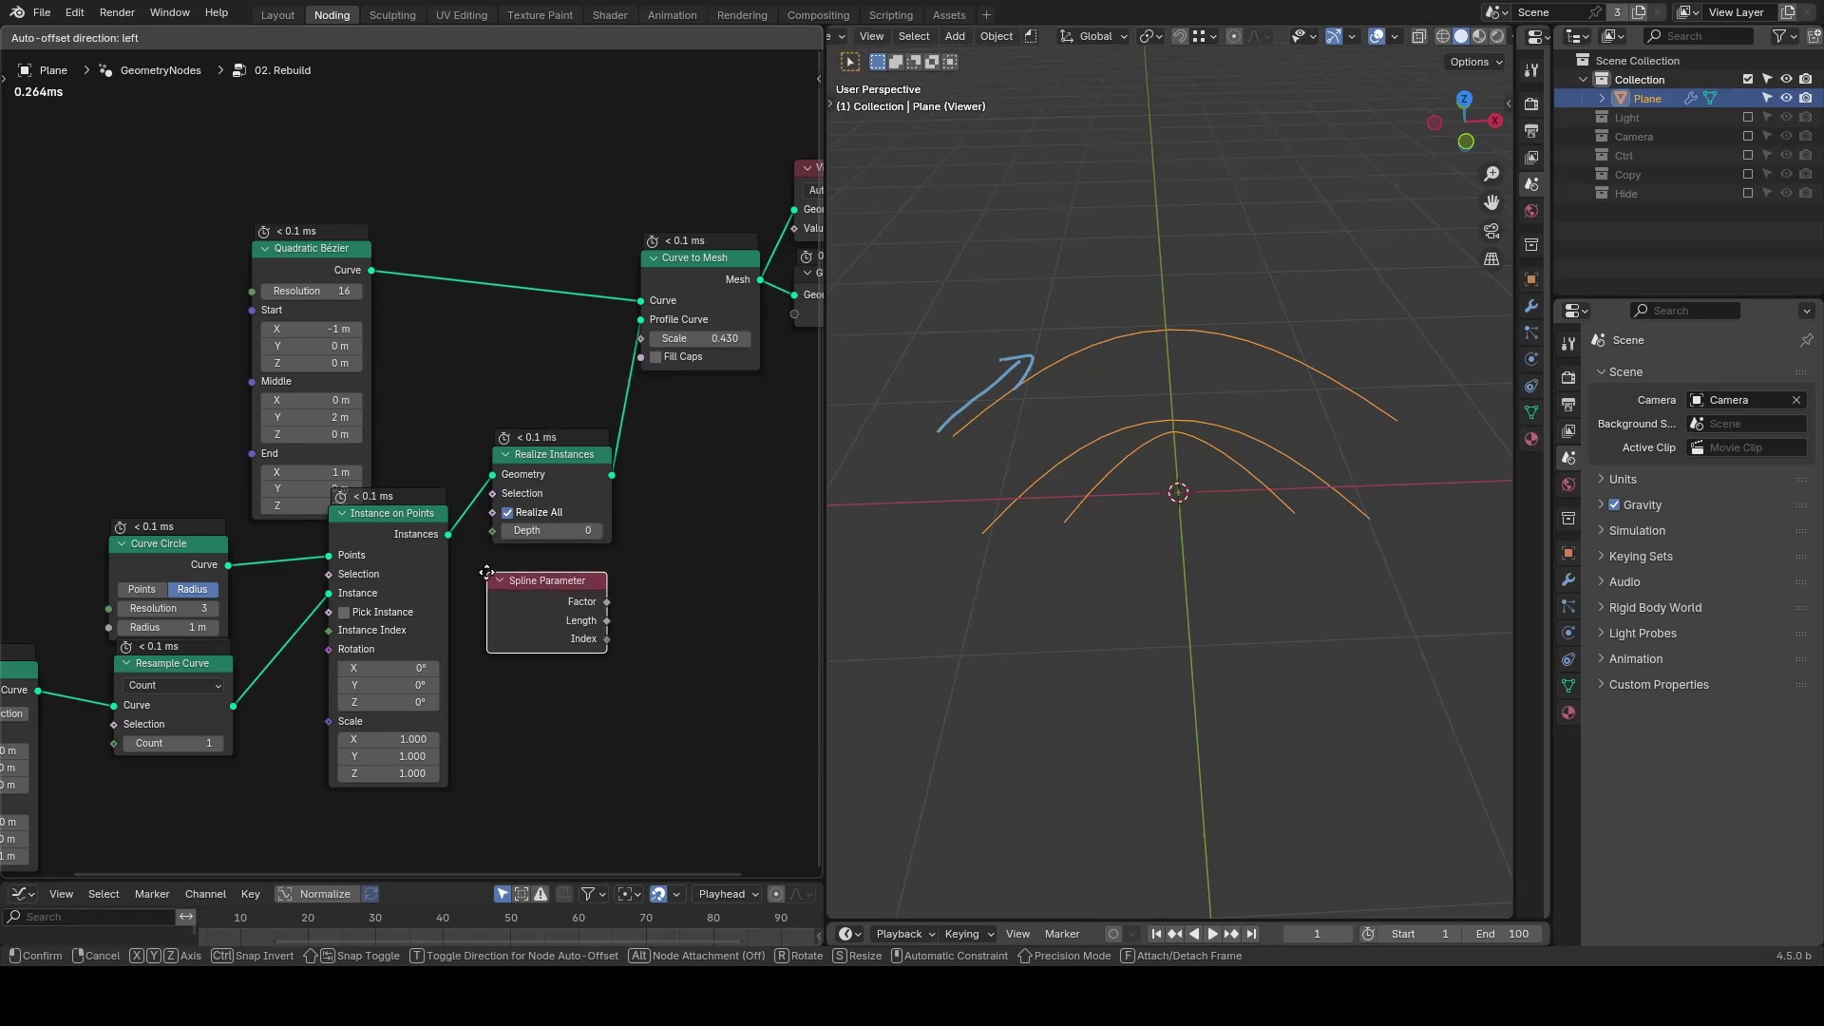
{"action": "left_click", "coordinate": [487, 574]}
{"action": "left_click_drag", "start_coordinate": [606, 602], "coordinate": [652, 342]}
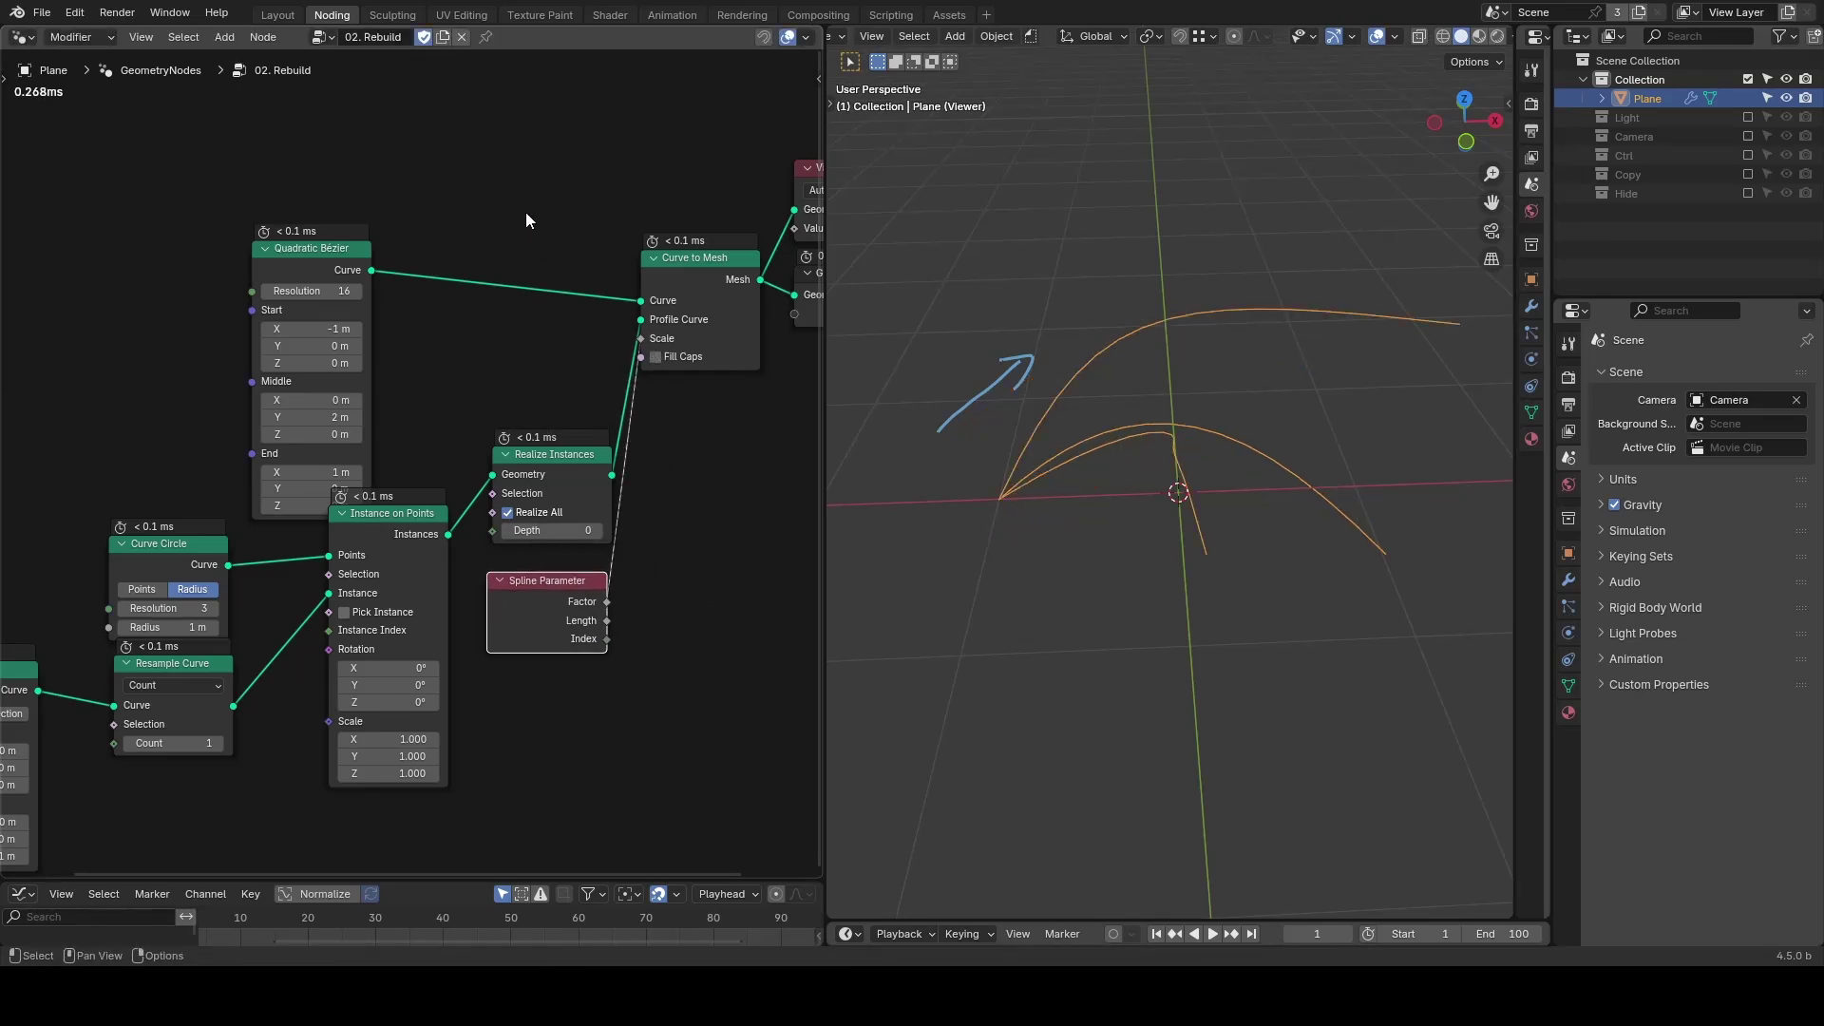
Insert a Set Curve Tilt node between Quadratic Bézier and Curve to Mesh.
{"action": "key", "text": "shift+a"}
{"action": "type", "text": "set curve"}
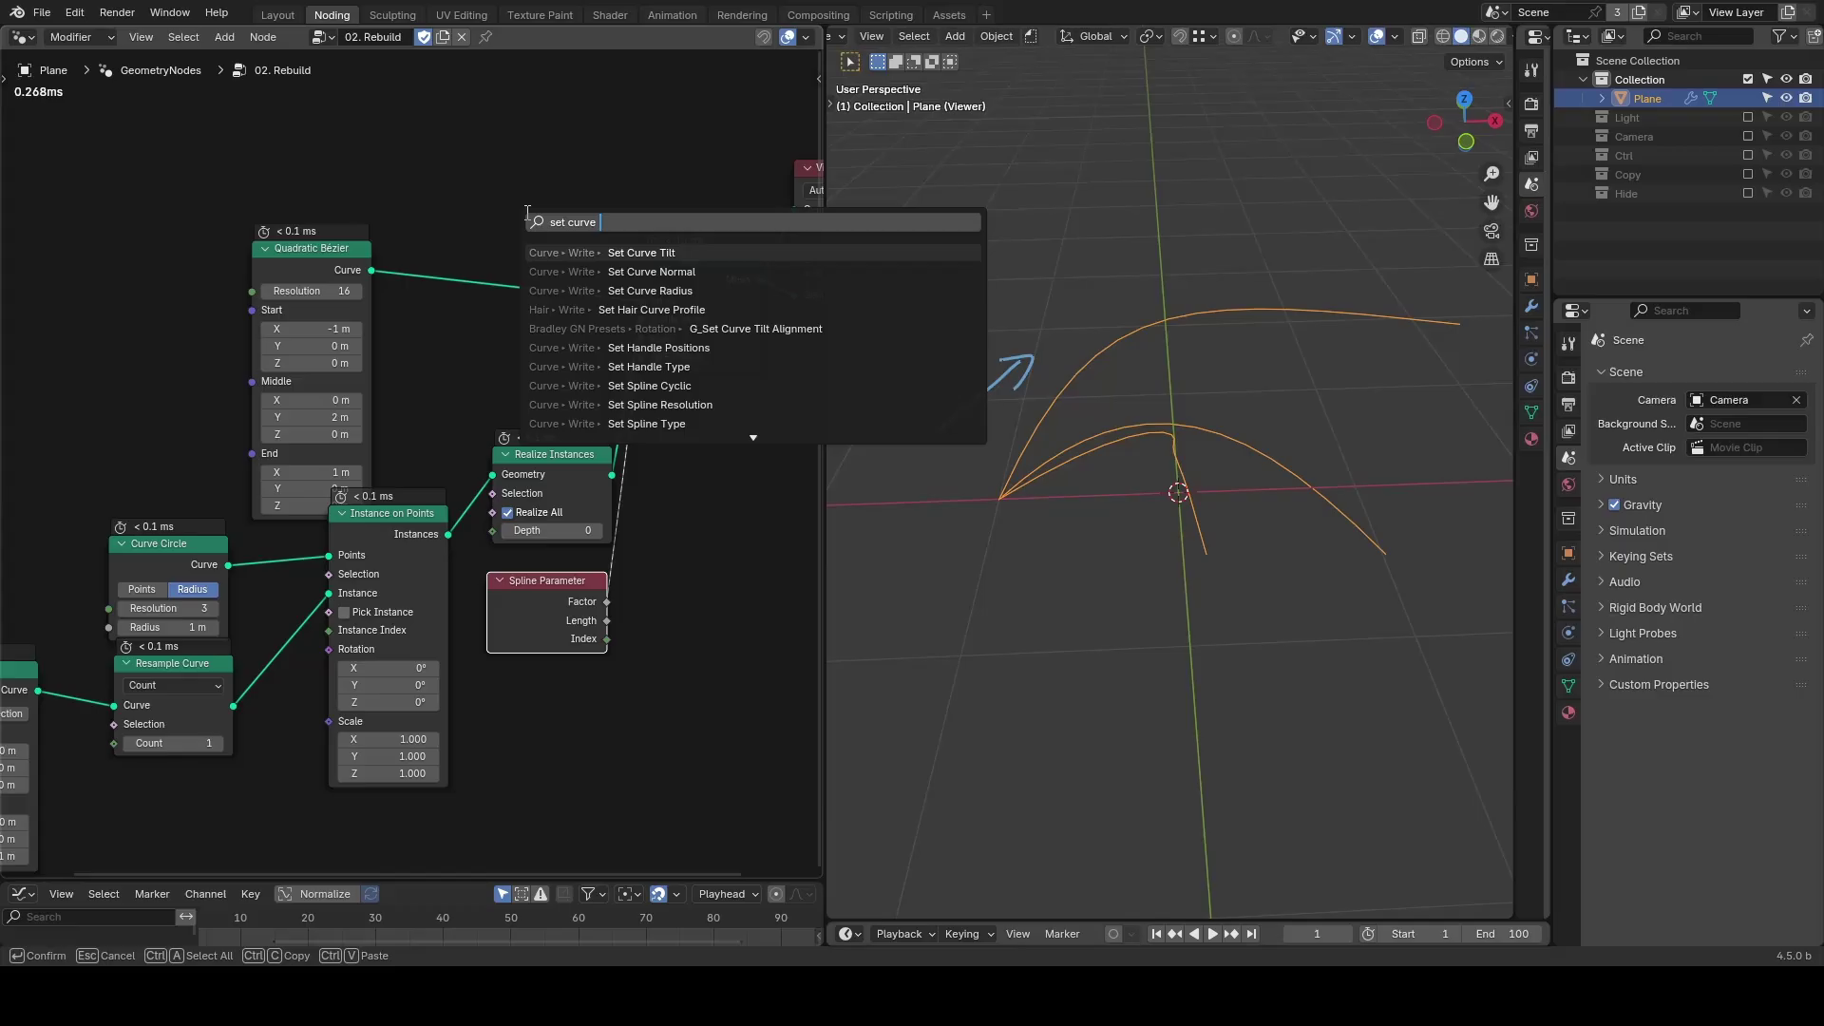
{"action": "key", "text": "Return"}
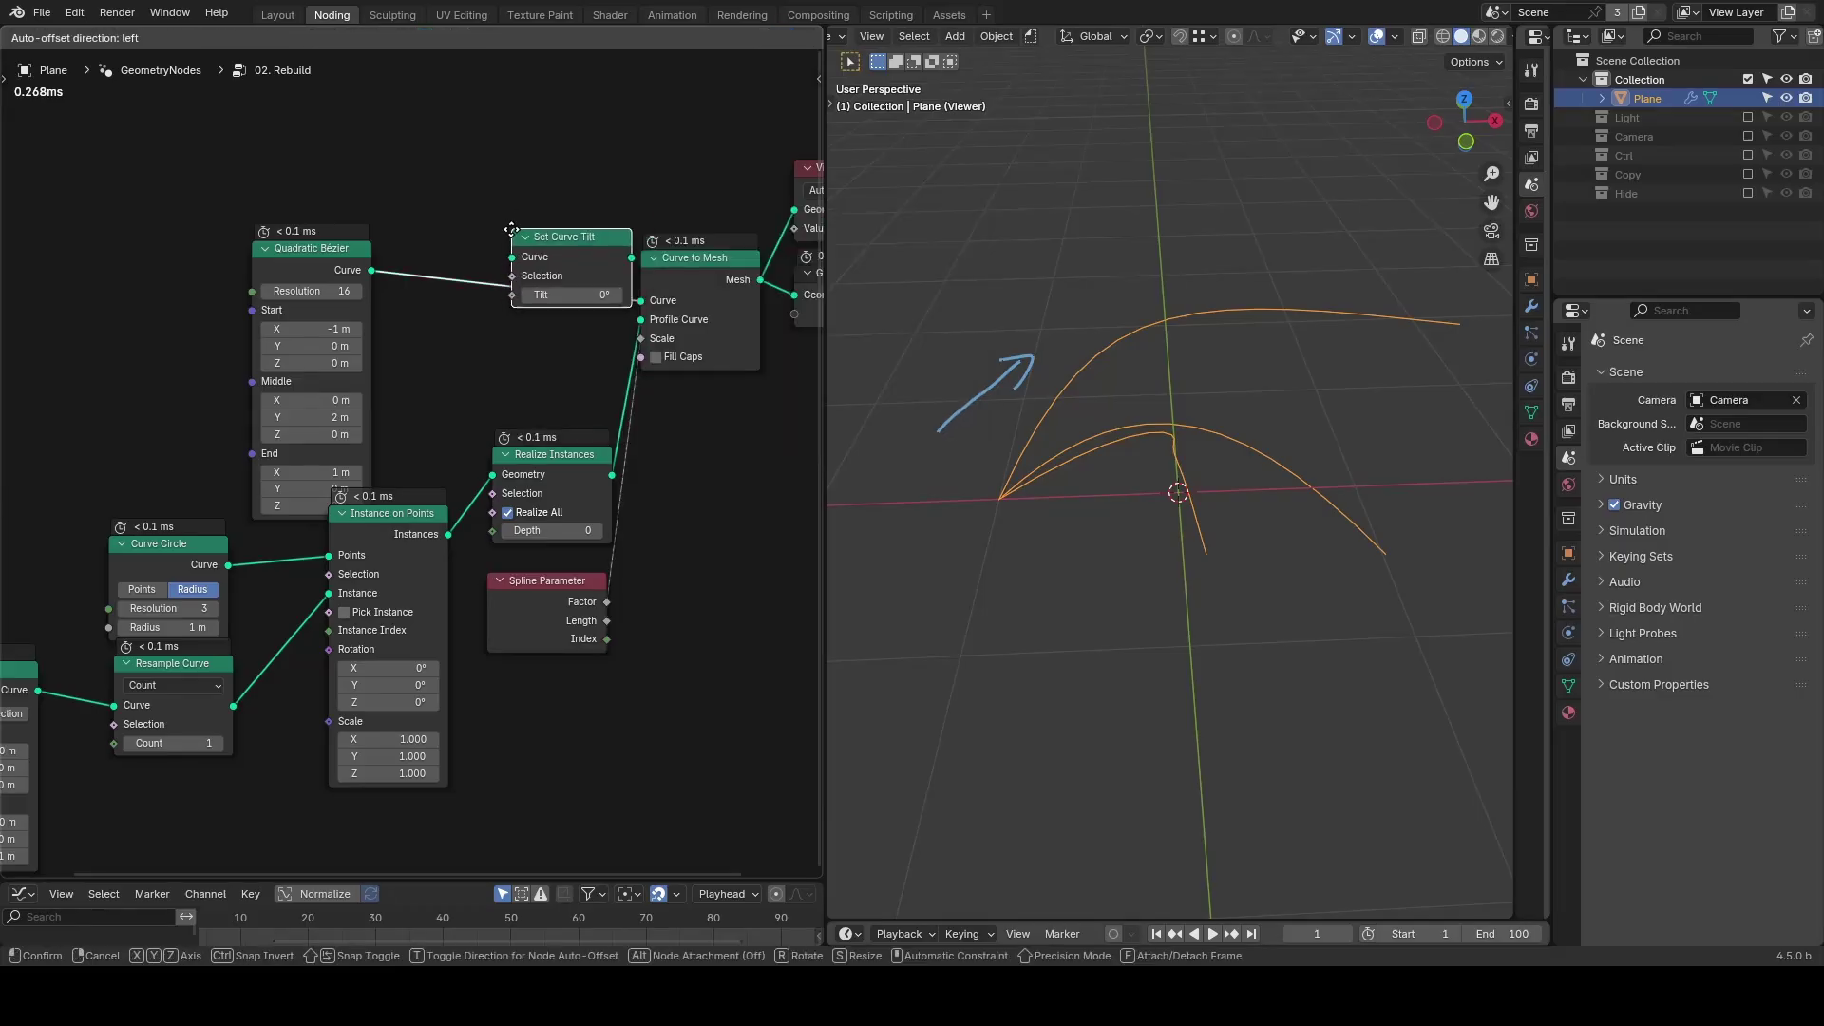
{"action": "left_click", "coordinate": [518, 254]}
Add an Index node linked to the Tilt input of Set Curve Tilt and place it beside the Quadratic Bézier node.
{"action": "key", "text": "shift+a"}
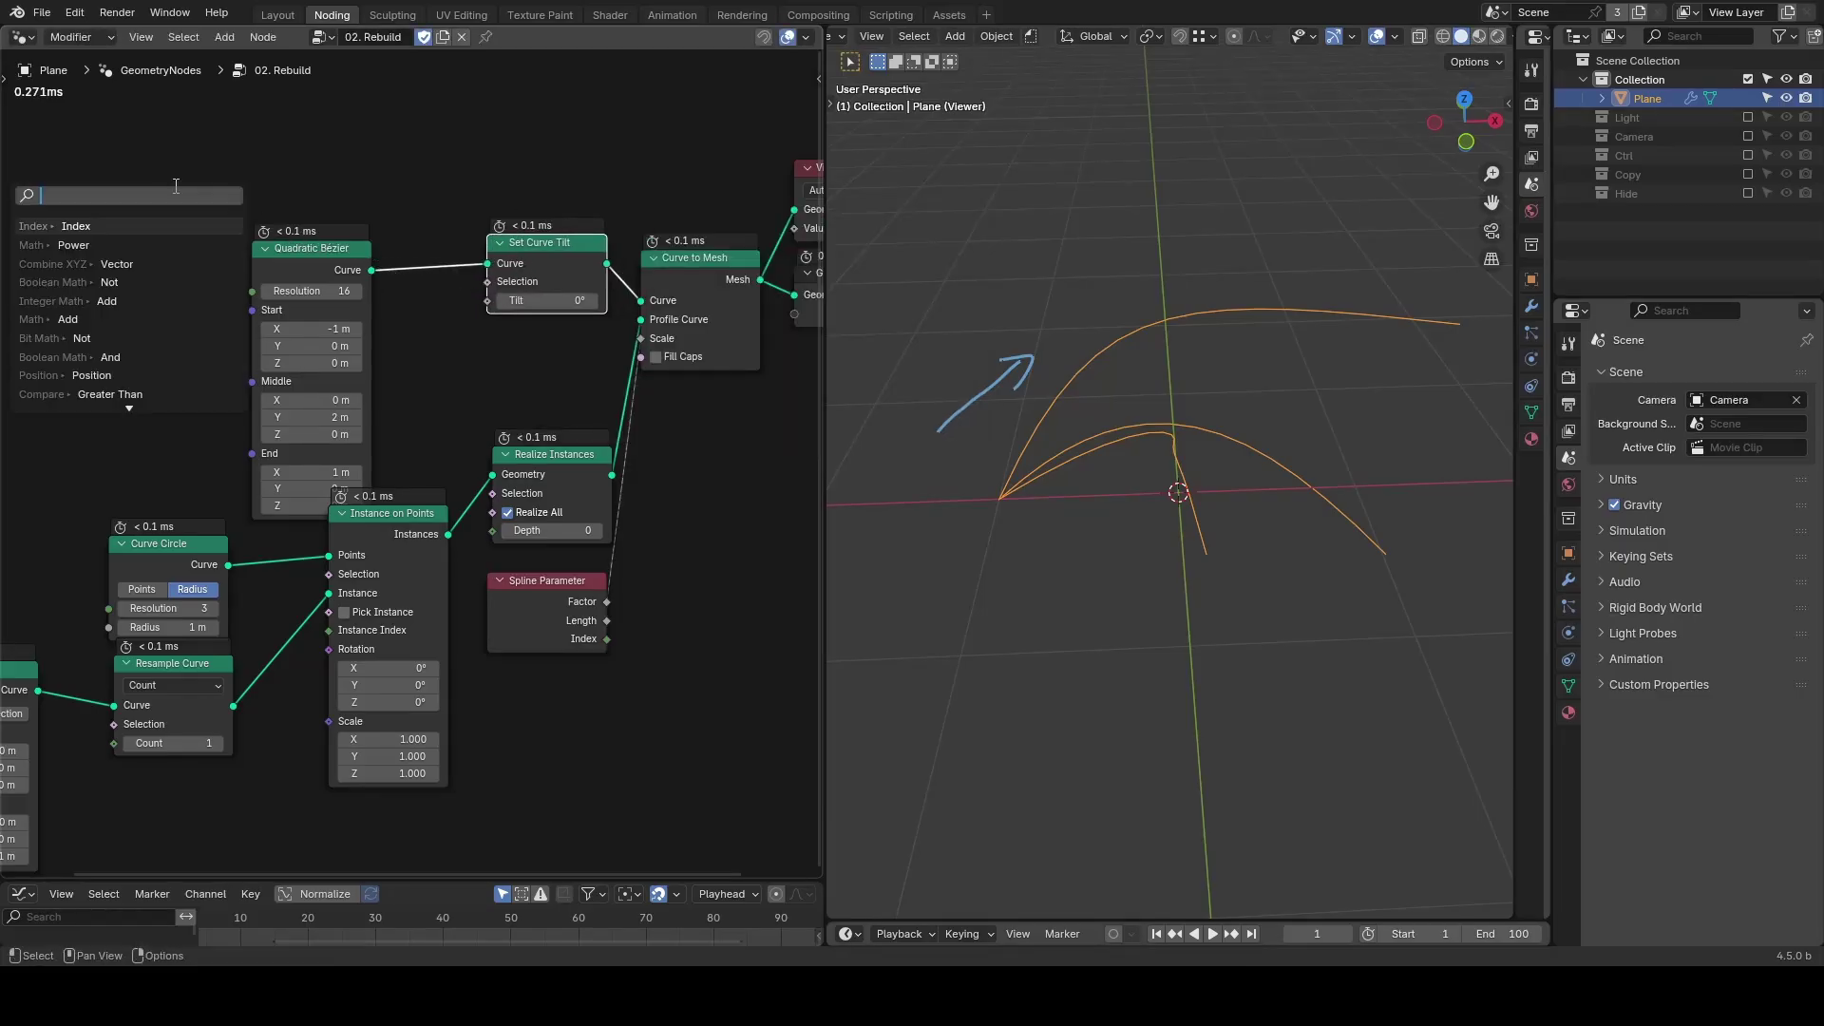
{"action": "type", "text": "inde"}
{"action": "key", "text": "Return"}
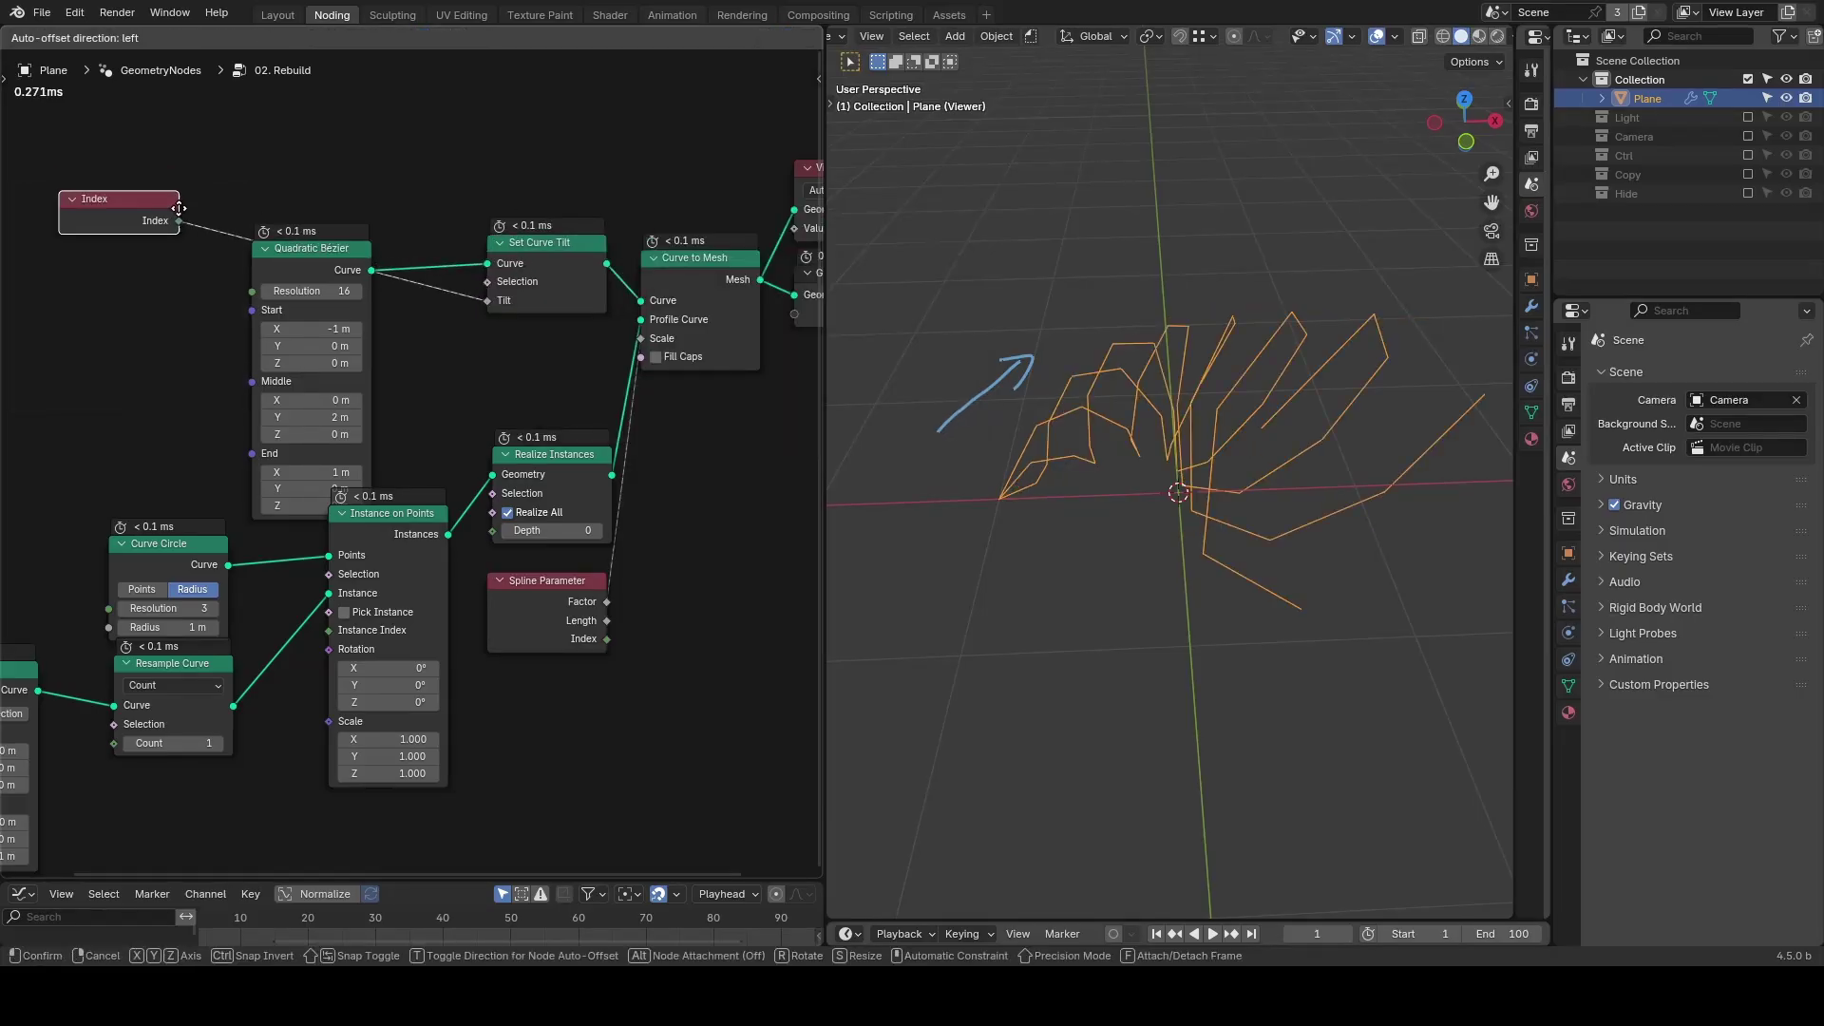
{"action": "left_click", "coordinate": [184, 312]}
Annotate a short stroke at the Curve to Mesh output and remove the Viewer node.
{"action": "key", "text": "Home"}
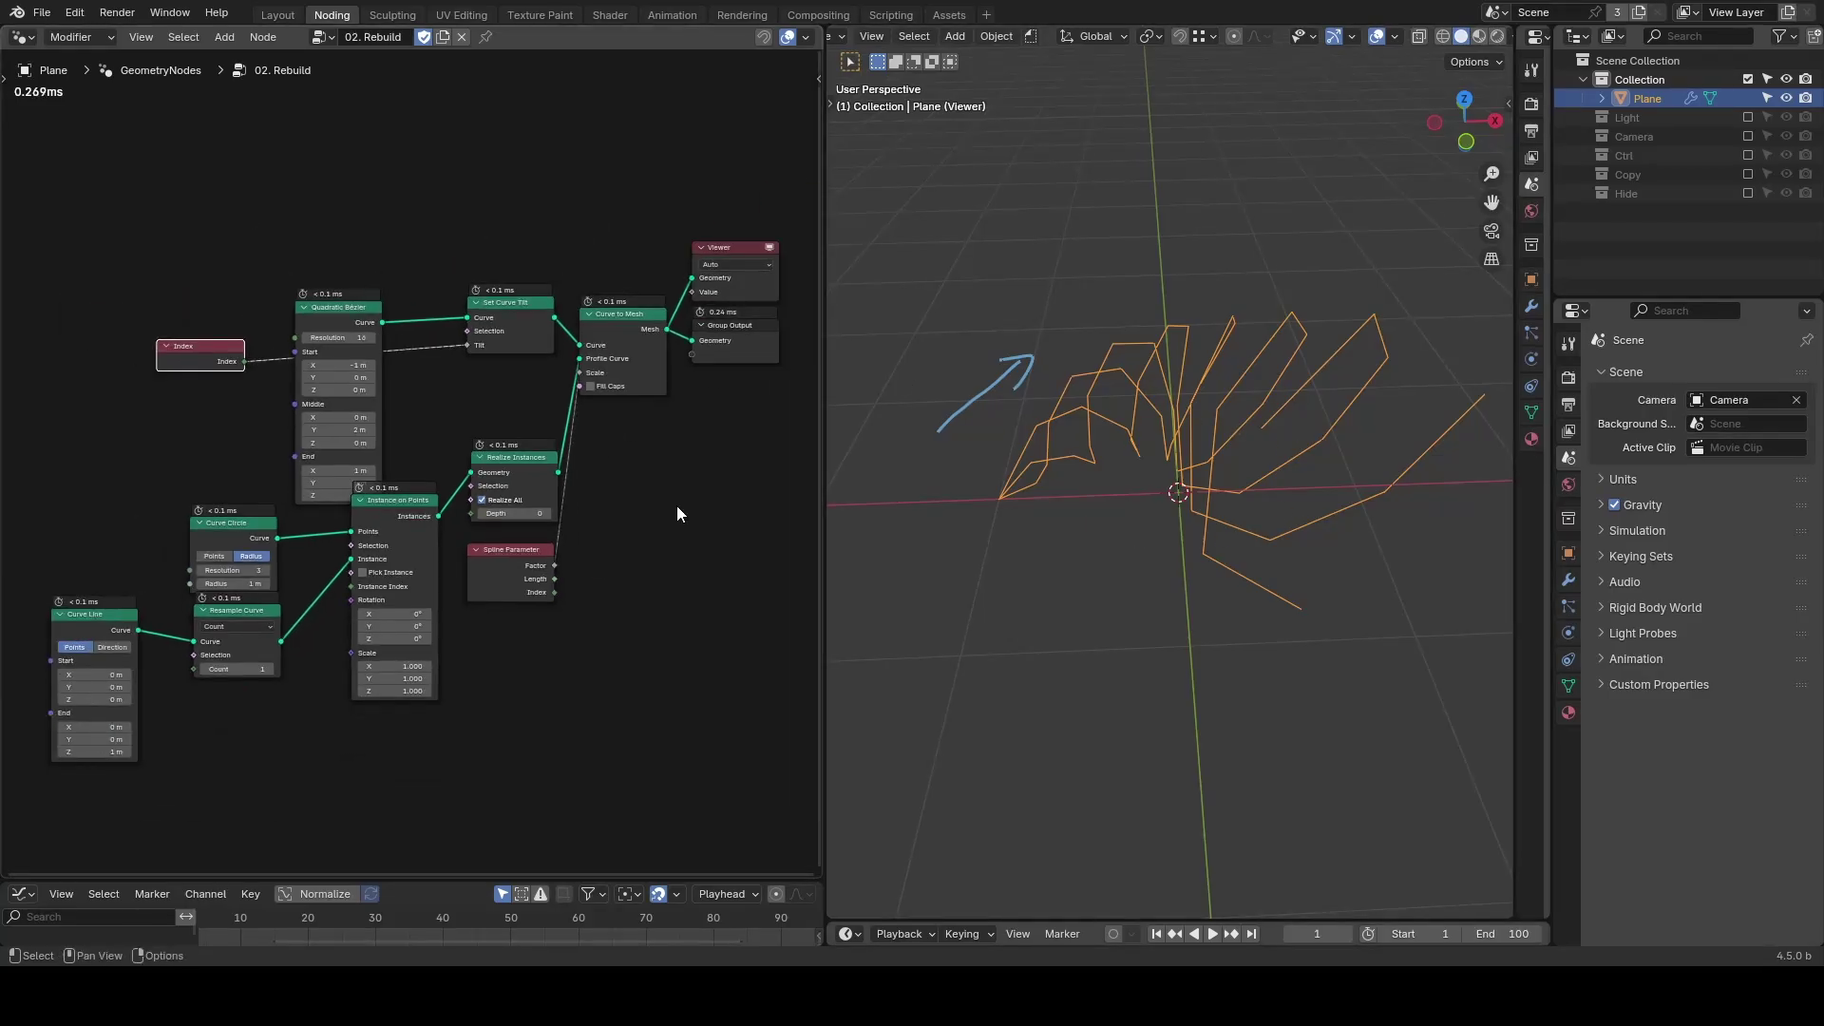
{"action": "scroll", "coordinate": [601, 524], "scroll_direction": "up", "scroll_amount": 1}
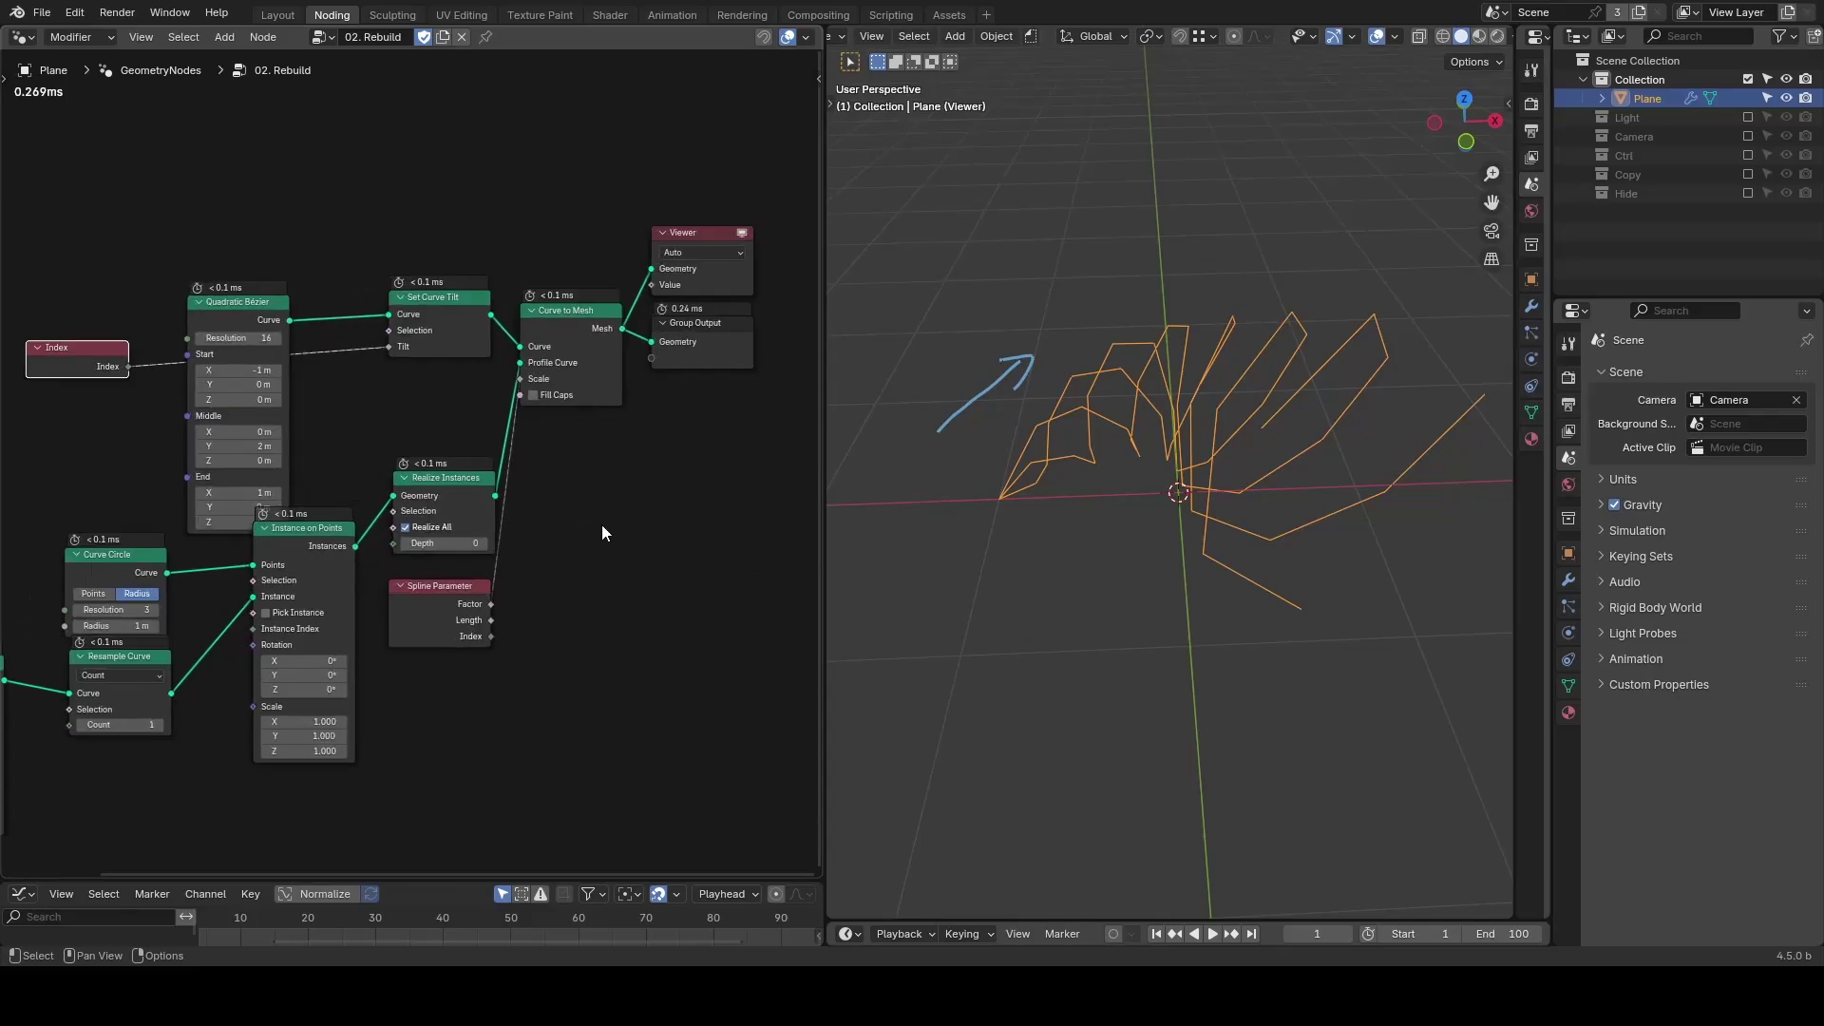
{"action": "left_click", "coordinate": [585, 343]}
{"action": "left_click_drag", "start_coordinate": [574, 339], "coordinate": [671, 356]}
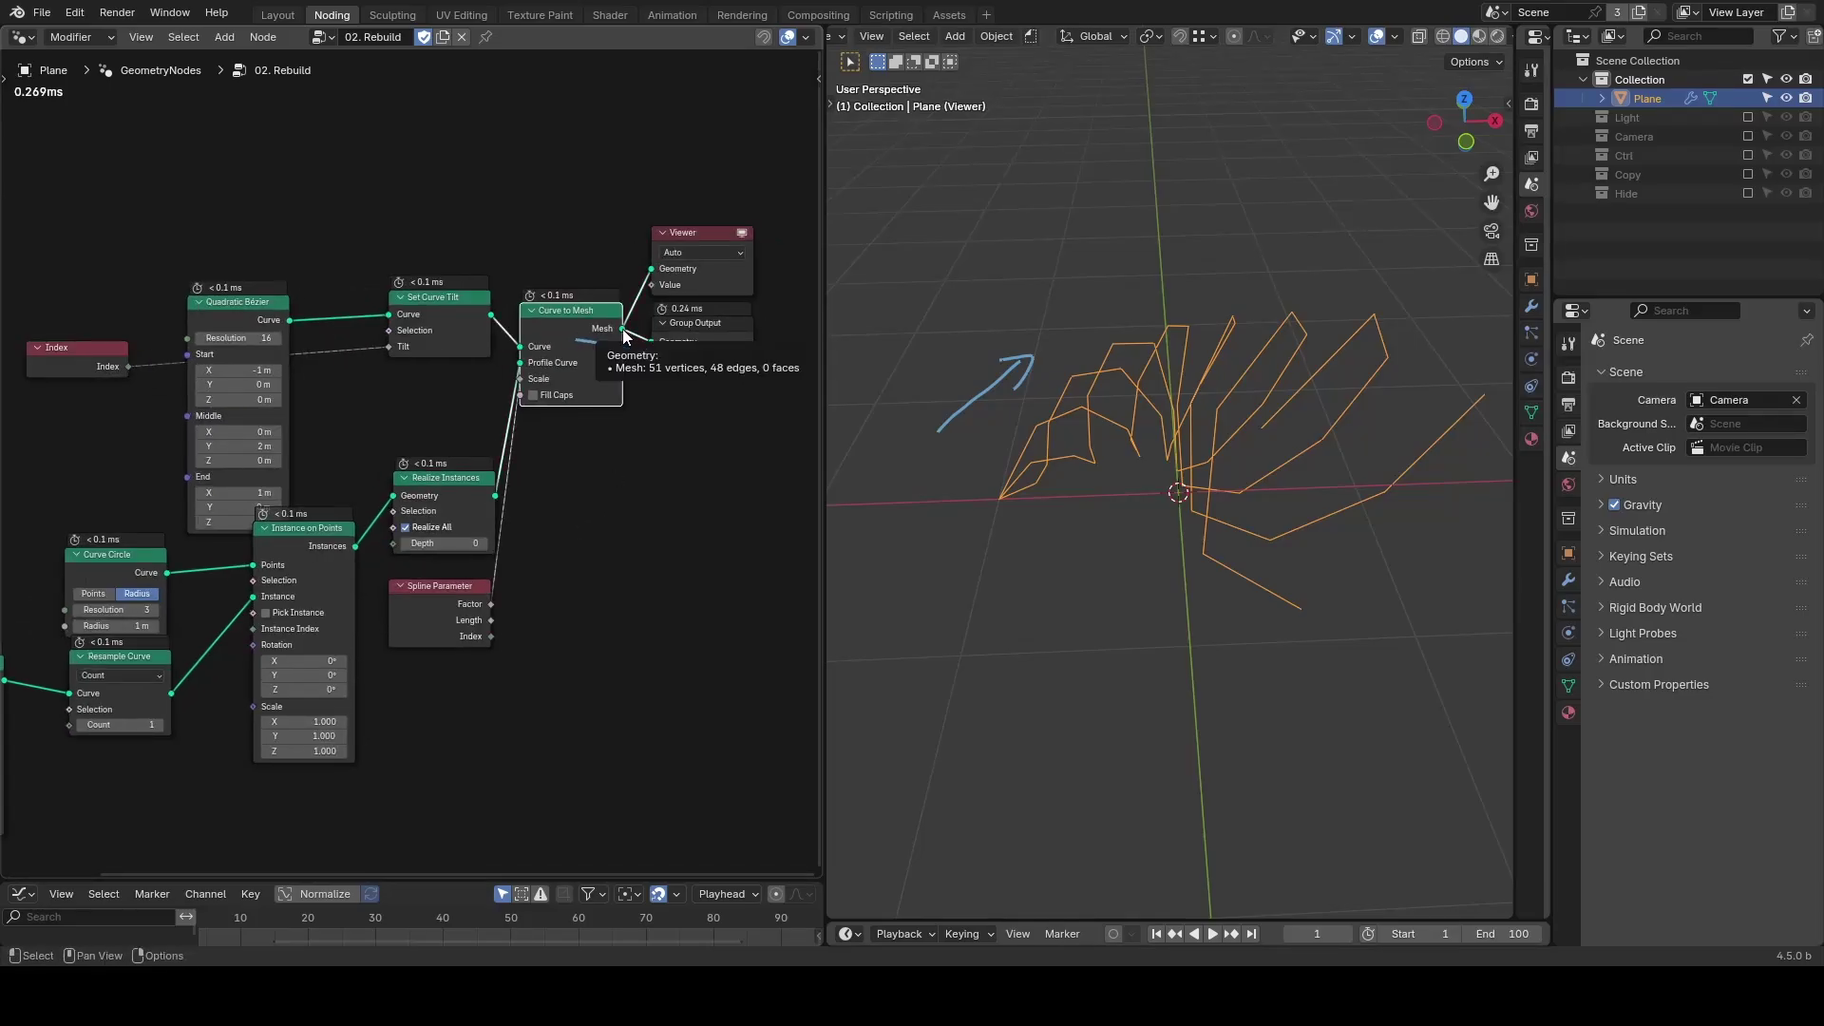
{"action": "left_click_drag", "start_coordinate": [623, 209], "coordinate": [447, 401]}
Insert a Mesh to Curve node between Curve to Mesh and Group Output.
{"action": "key", "text": "shift+a"}
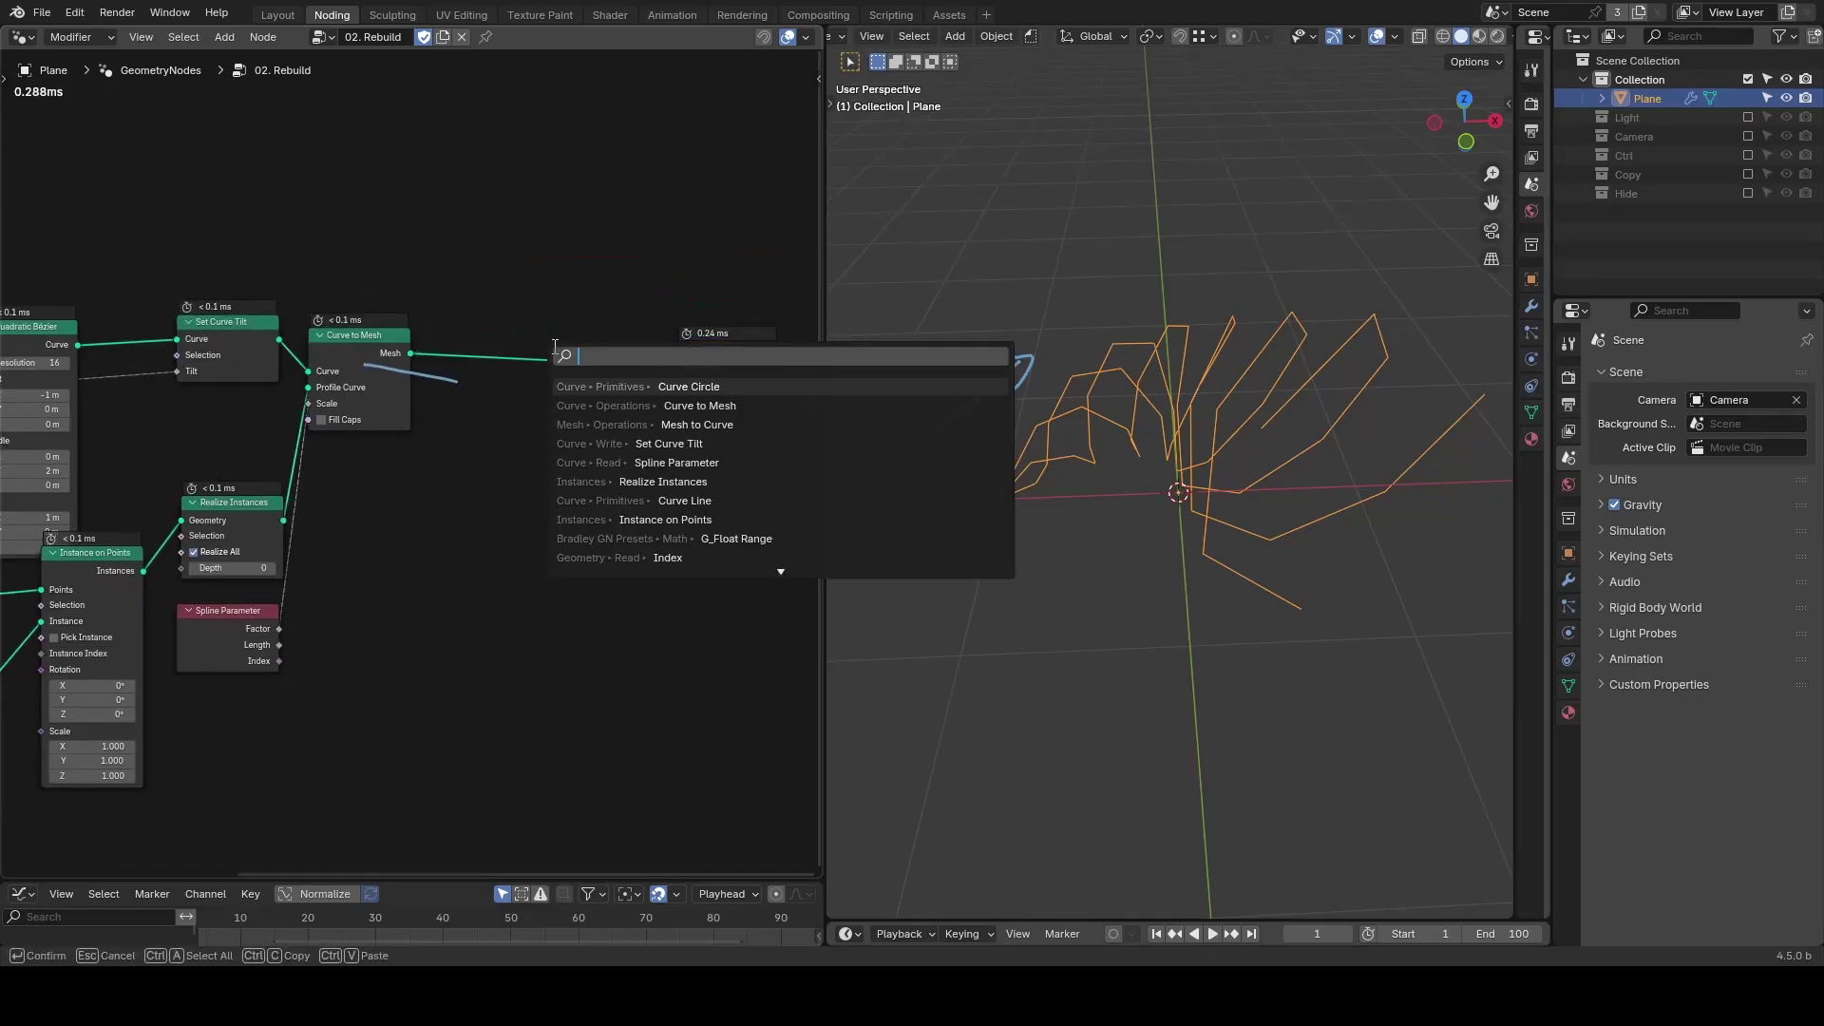
{"action": "type", "text": "mesh t ocu"}
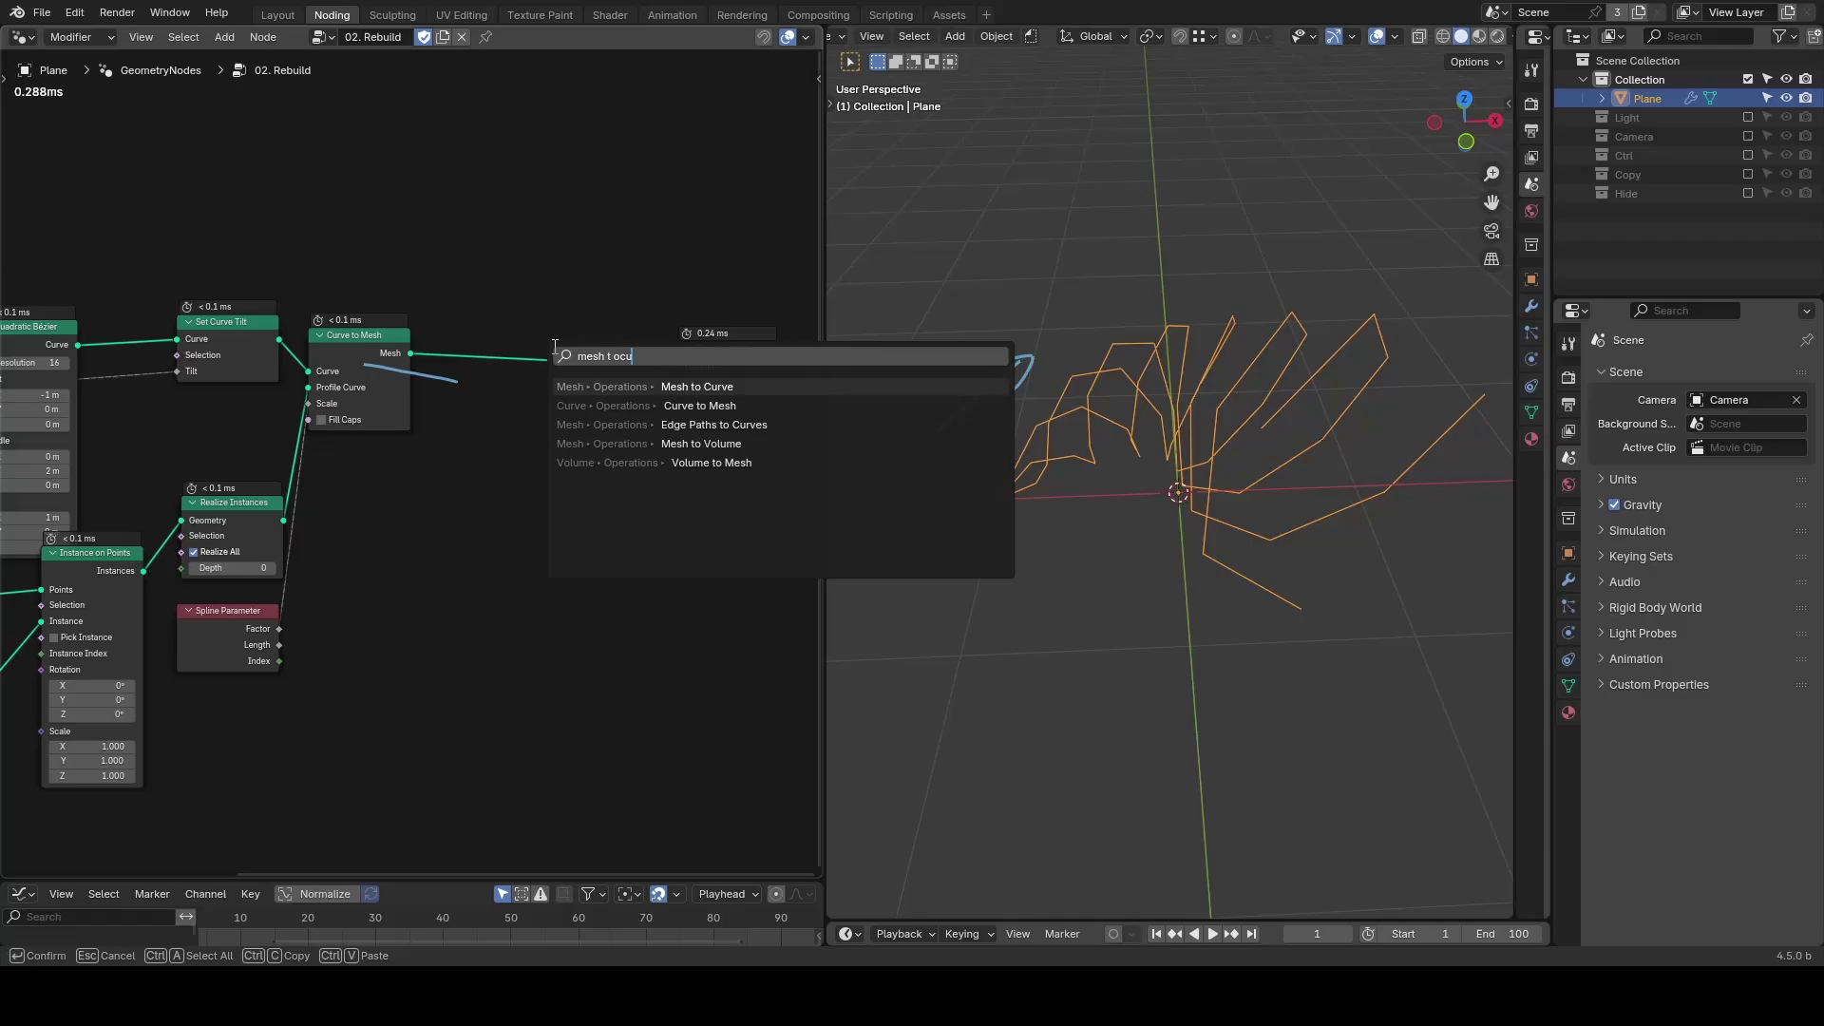
{"action": "key", "text": "Return"}
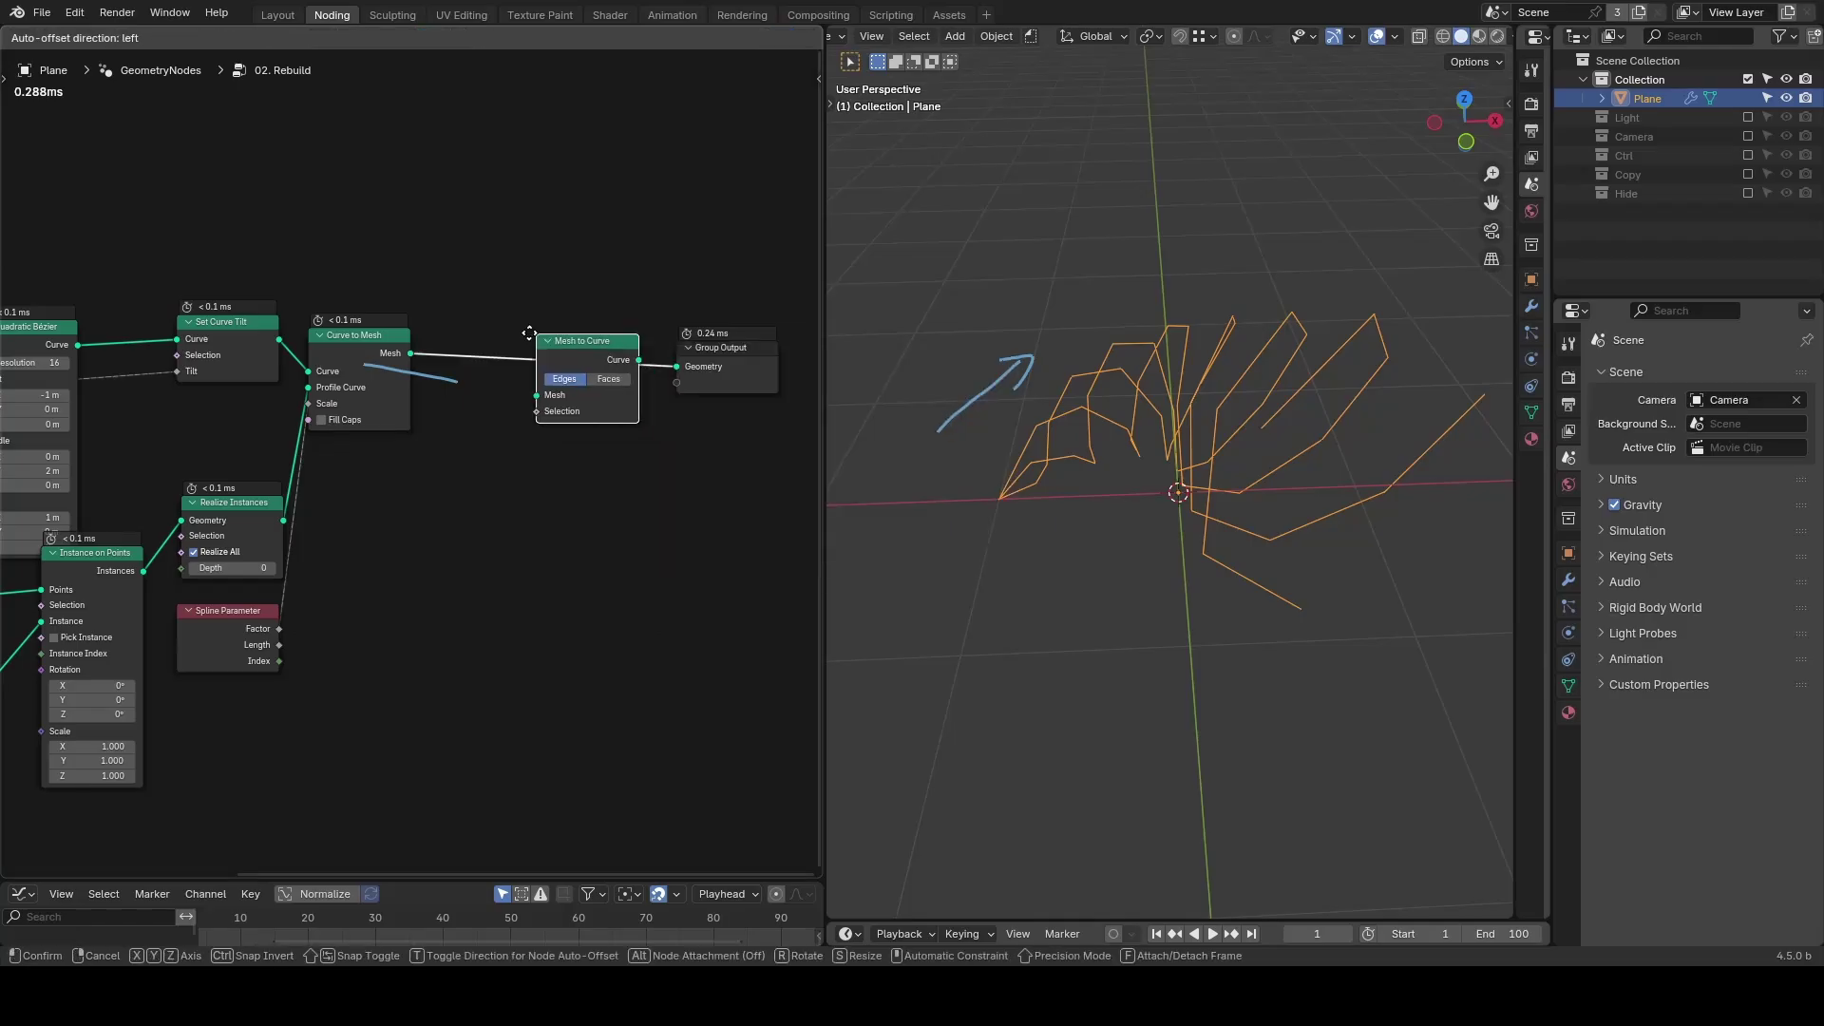
{"action": "left_click", "coordinate": [478, 321]}
Duplicate the Curve to Mesh node and insert the copy between Mesh to Curve and Group Output.
{"action": "left_click", "coordinate": [380, 350]}
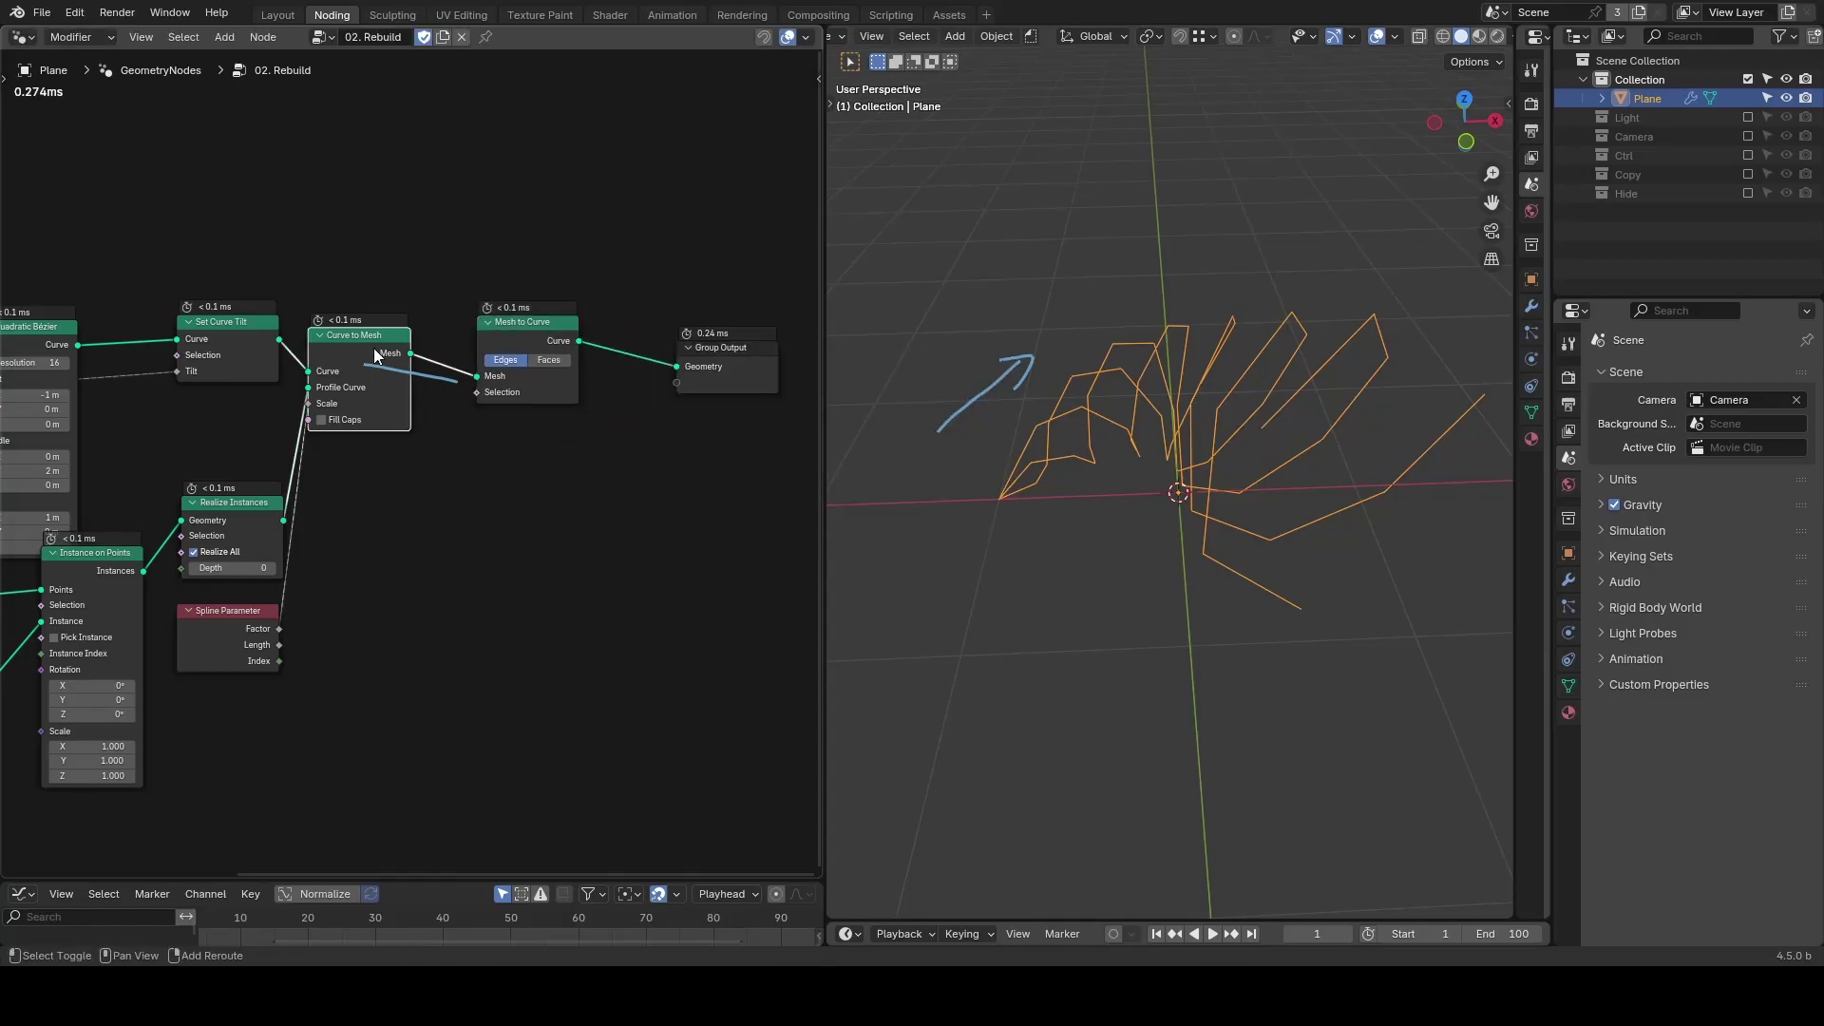
{"action": "key", "text": "shift+d"}
{"action": "left_click", "coordinate": [668, 341]}
{"action": "key", "text": "Home"}
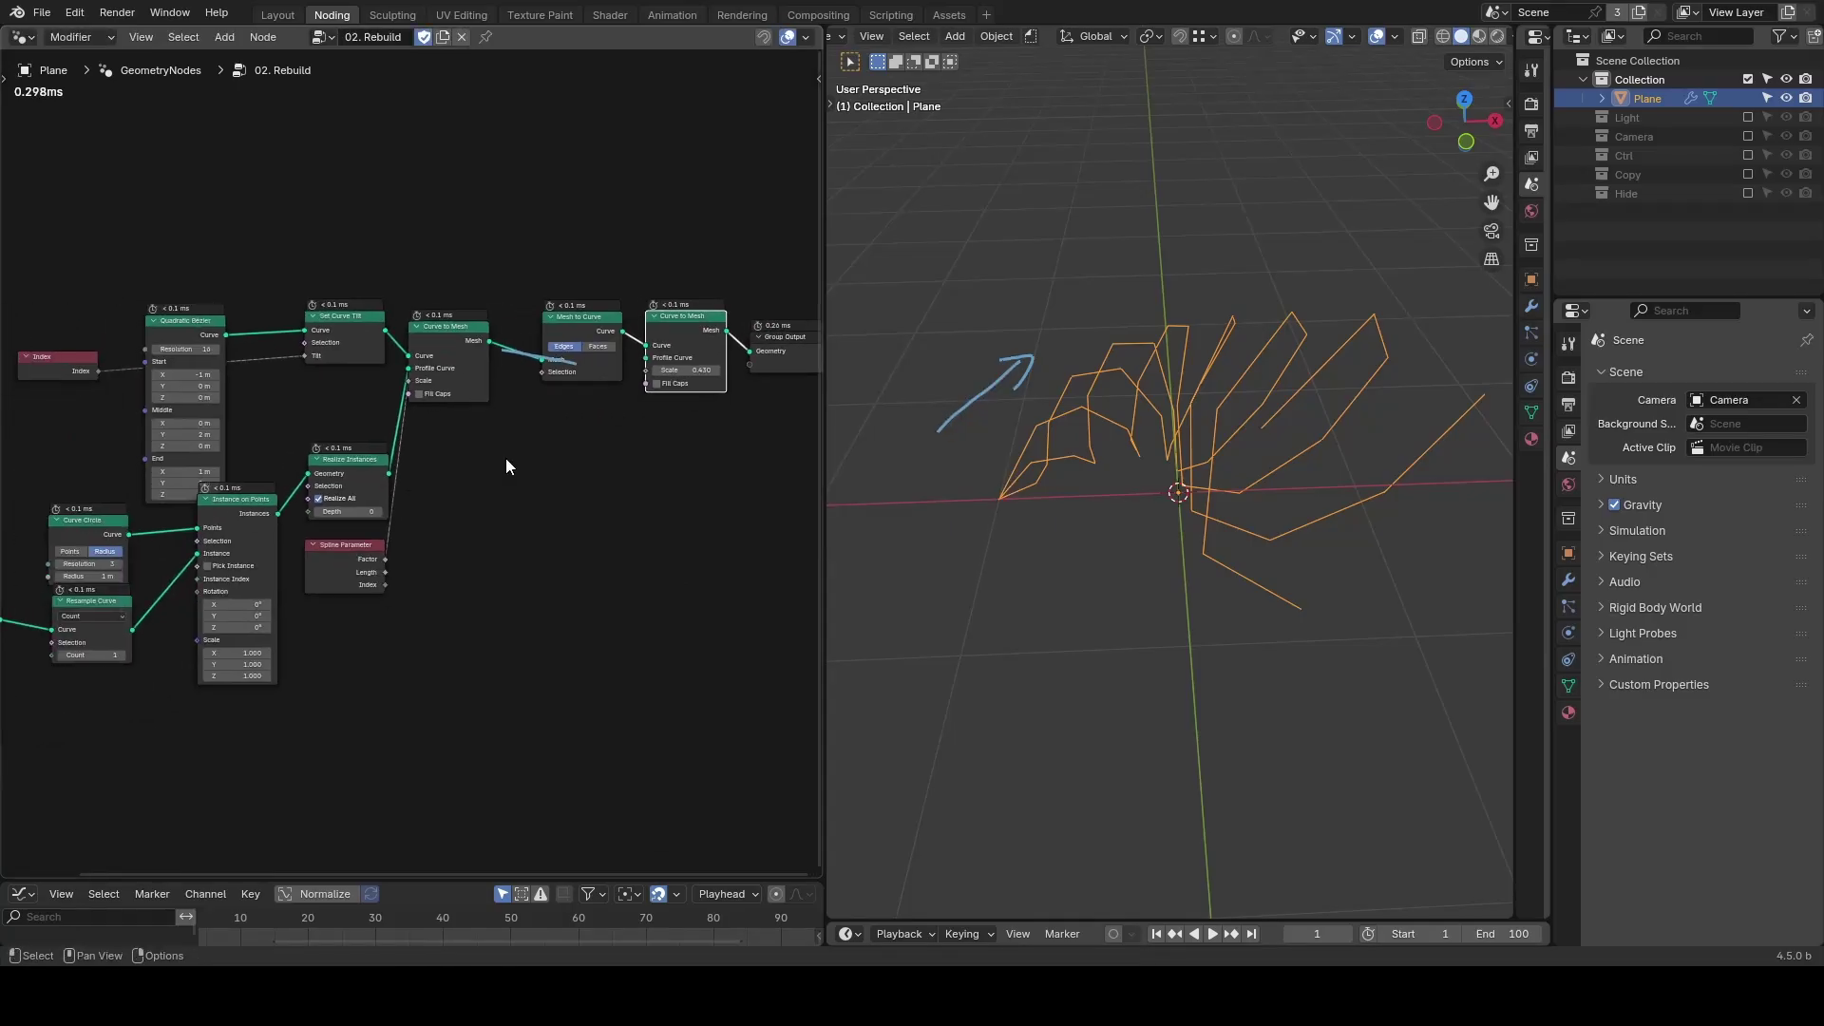
Duplicate the Curve Circle node and connect the copy to the Profile Curve input of the last Curve to Mesh.
{"action": "left_click", "coordinate": [59, 532]}
{"action": "key", "text": "shift+d"}
{"action": "left_click", "coordinate": [550, 418]}
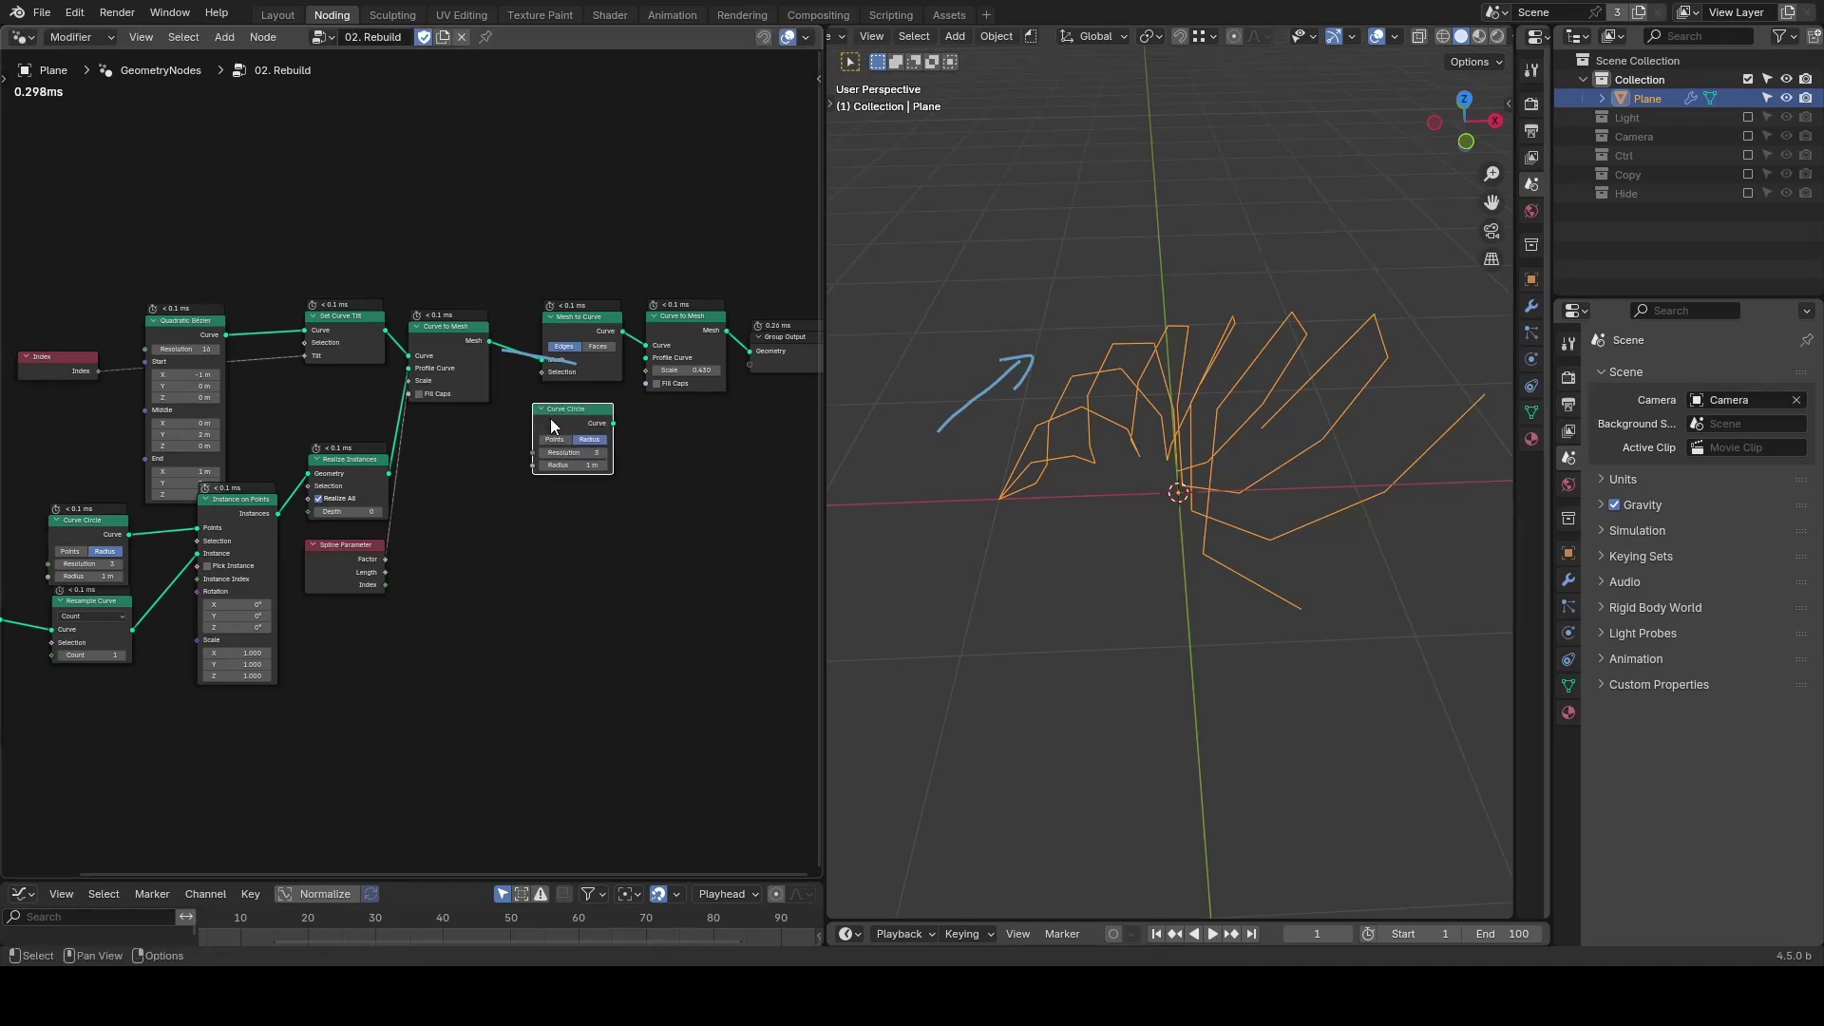
{"action": "right_click_drag", "start_coordinate": [573, 413], "coordinate": [703, 357], "text": "alt"}
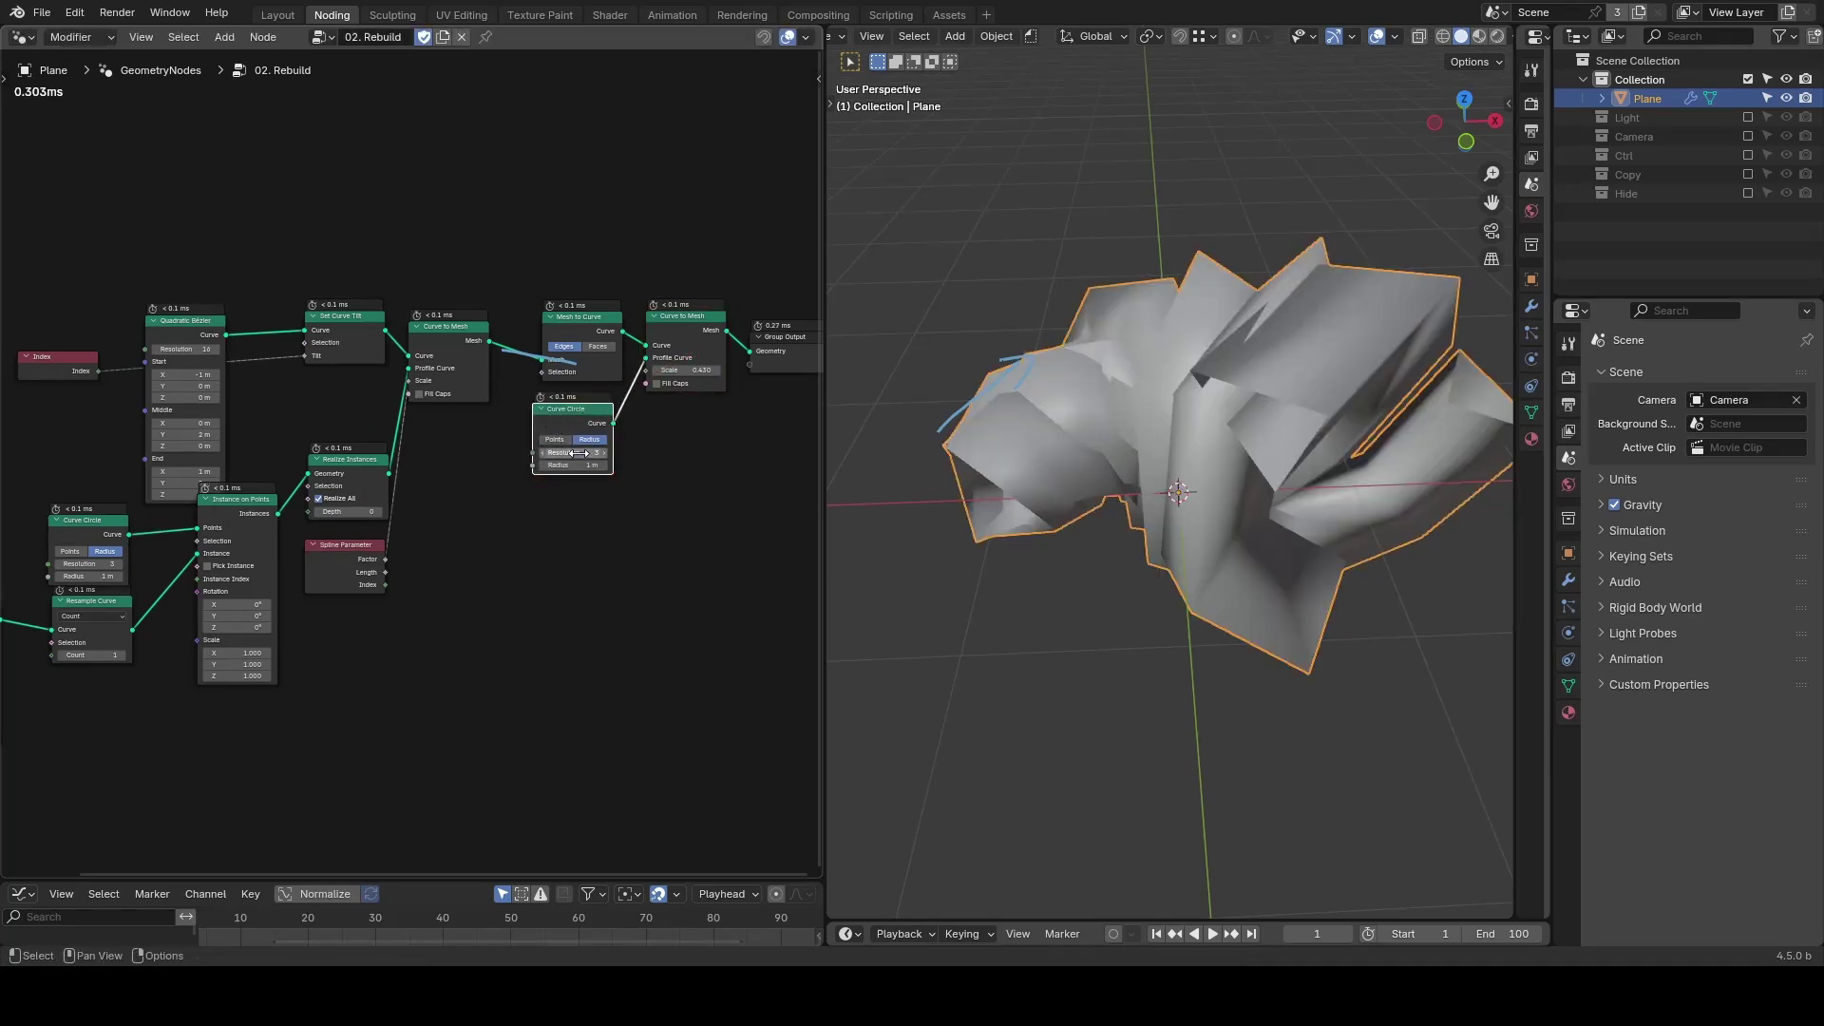
Set the duplicated Curve Circle's Radius to 0.21 m and its Resolution to 16.
{"action": "left_click_drag", "start_coordinate": [574, 464], "coordinate": [541, 465]}
{"action": "left_click_drag", "start_coordinate": [542, 464], "coordinate": [545, 465]}
{"action": "left_click_drag", "start_coordinate": [575, 453], "coordinate": [637, 453]}
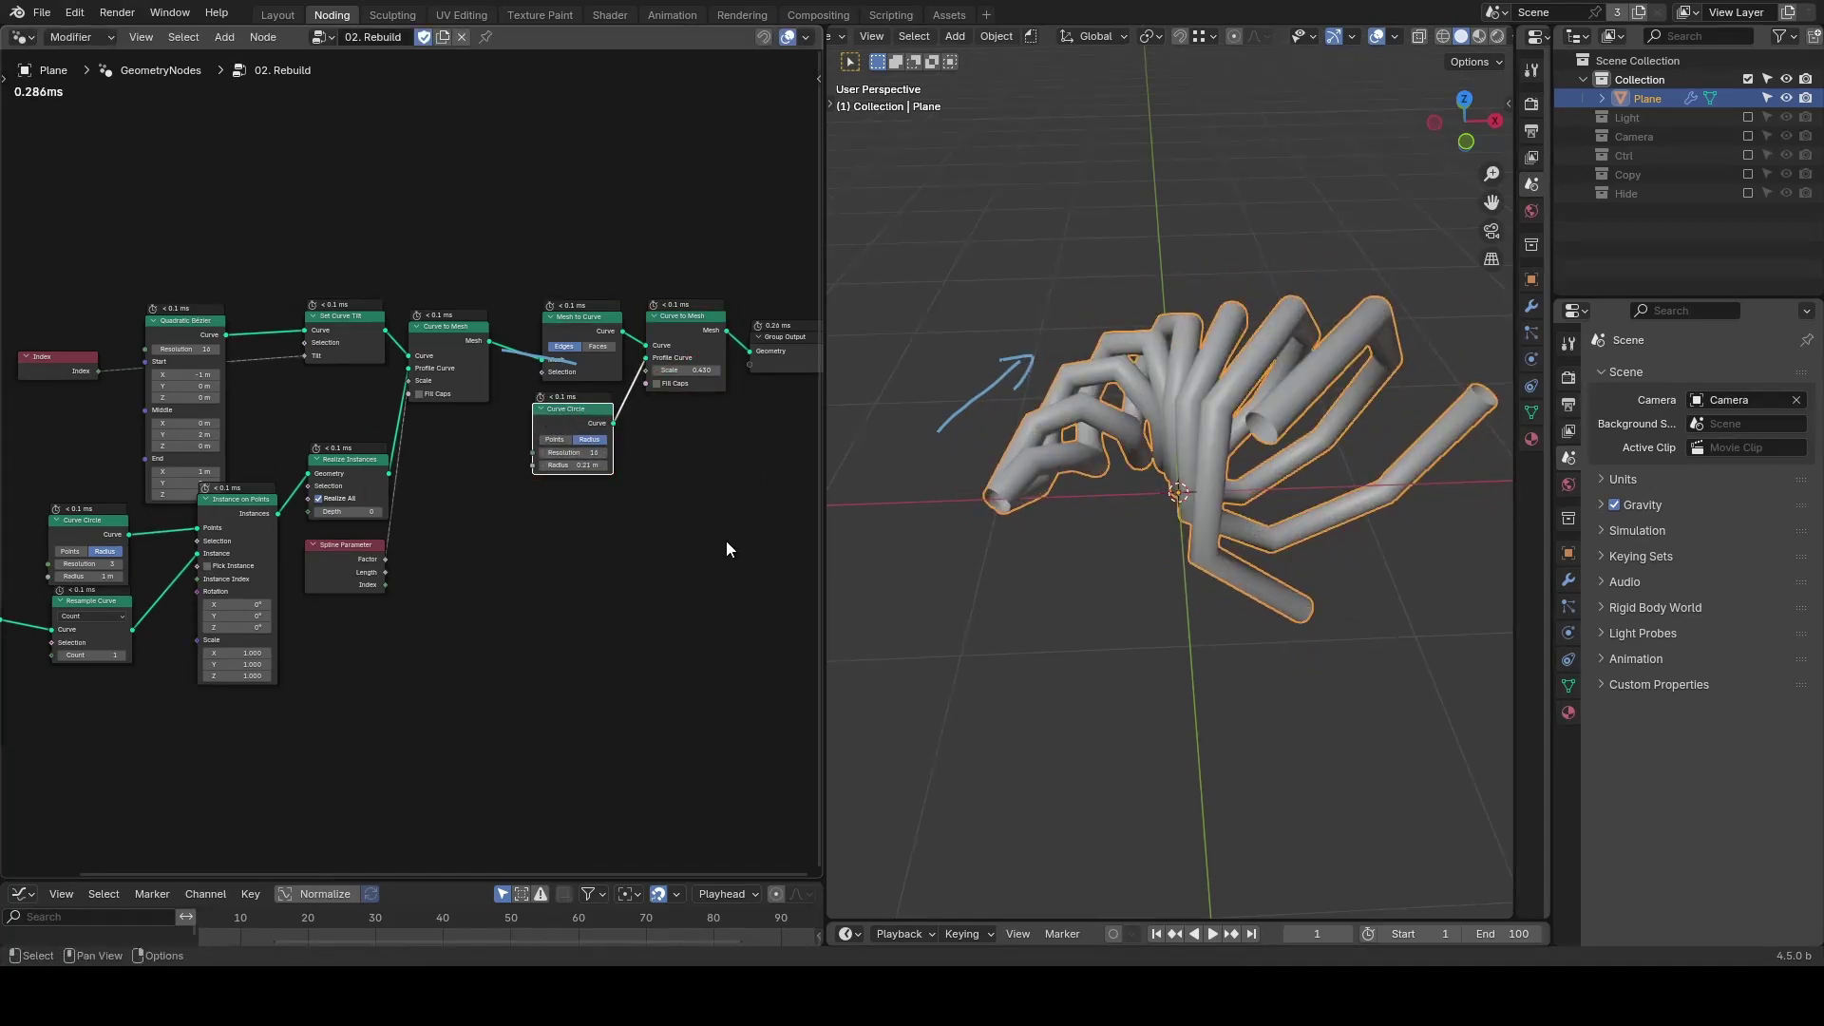
Move the Quadratic Bézier node above the rest of the tree and annotate a loop around the remaining nodes.
{"action": "right_click_drag", "start_coordinate": [717, 480], "coordinate": [413, 302]}
{"action": "scroll", "coordinate": [354, 449], "scroll_direction": "down", "scroll_amount": 3}
{"action": "middle_click_drag", "start_coordinate": [354, 449], "coordinate": [422, 454]}
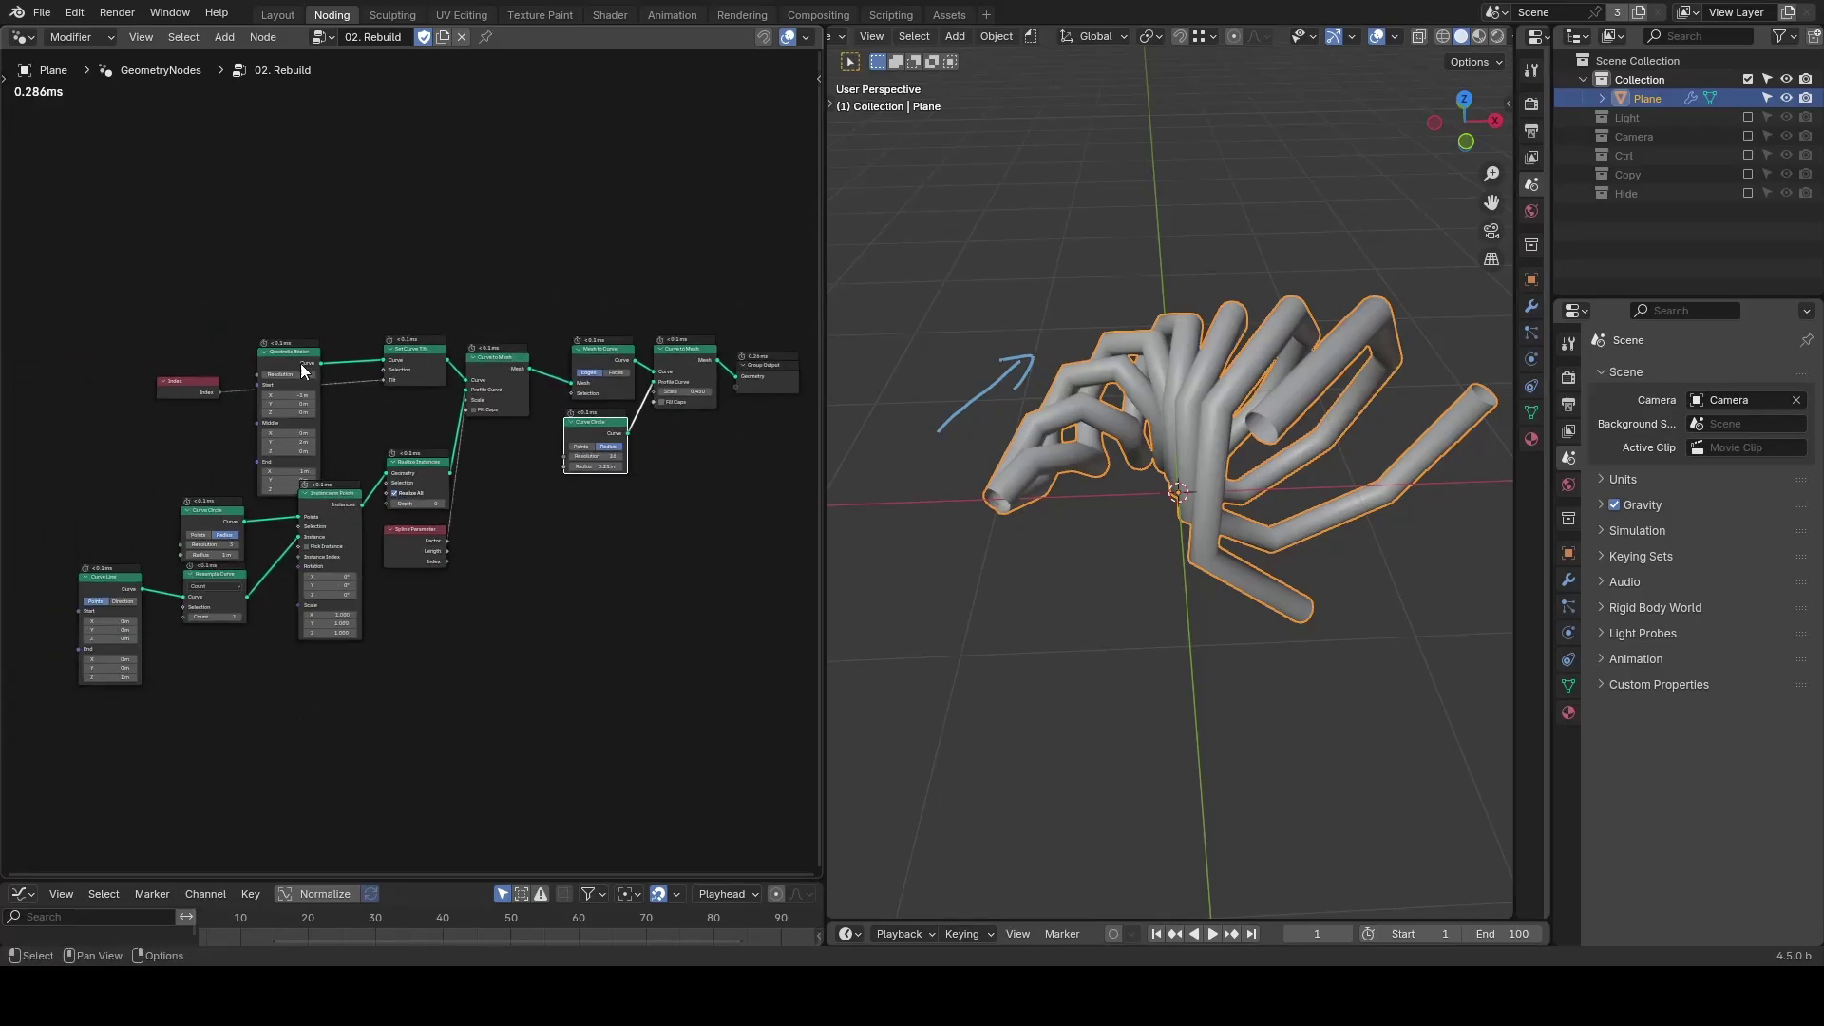
{"action": "left_click_drag", "start_coordinate": [302, 371], "coordinate": [229, 143]}
{"action": "mouse_move", "coordinate": [389, 255]}
{"action": "left_mouse_down"}
{"action": "mouse_move", "coordinate": [154, 357]}
{"action": "mouse_move", "coordinate": [60, 611]}
{"action": "mouse_move", "coordinate": [489, 613]}
{"action": "mouse_move", "coordinate": [753, 409]}
{"action": "mouse_move", "coordinate": [403, 258]}
{"action": "left_mouse_up"}
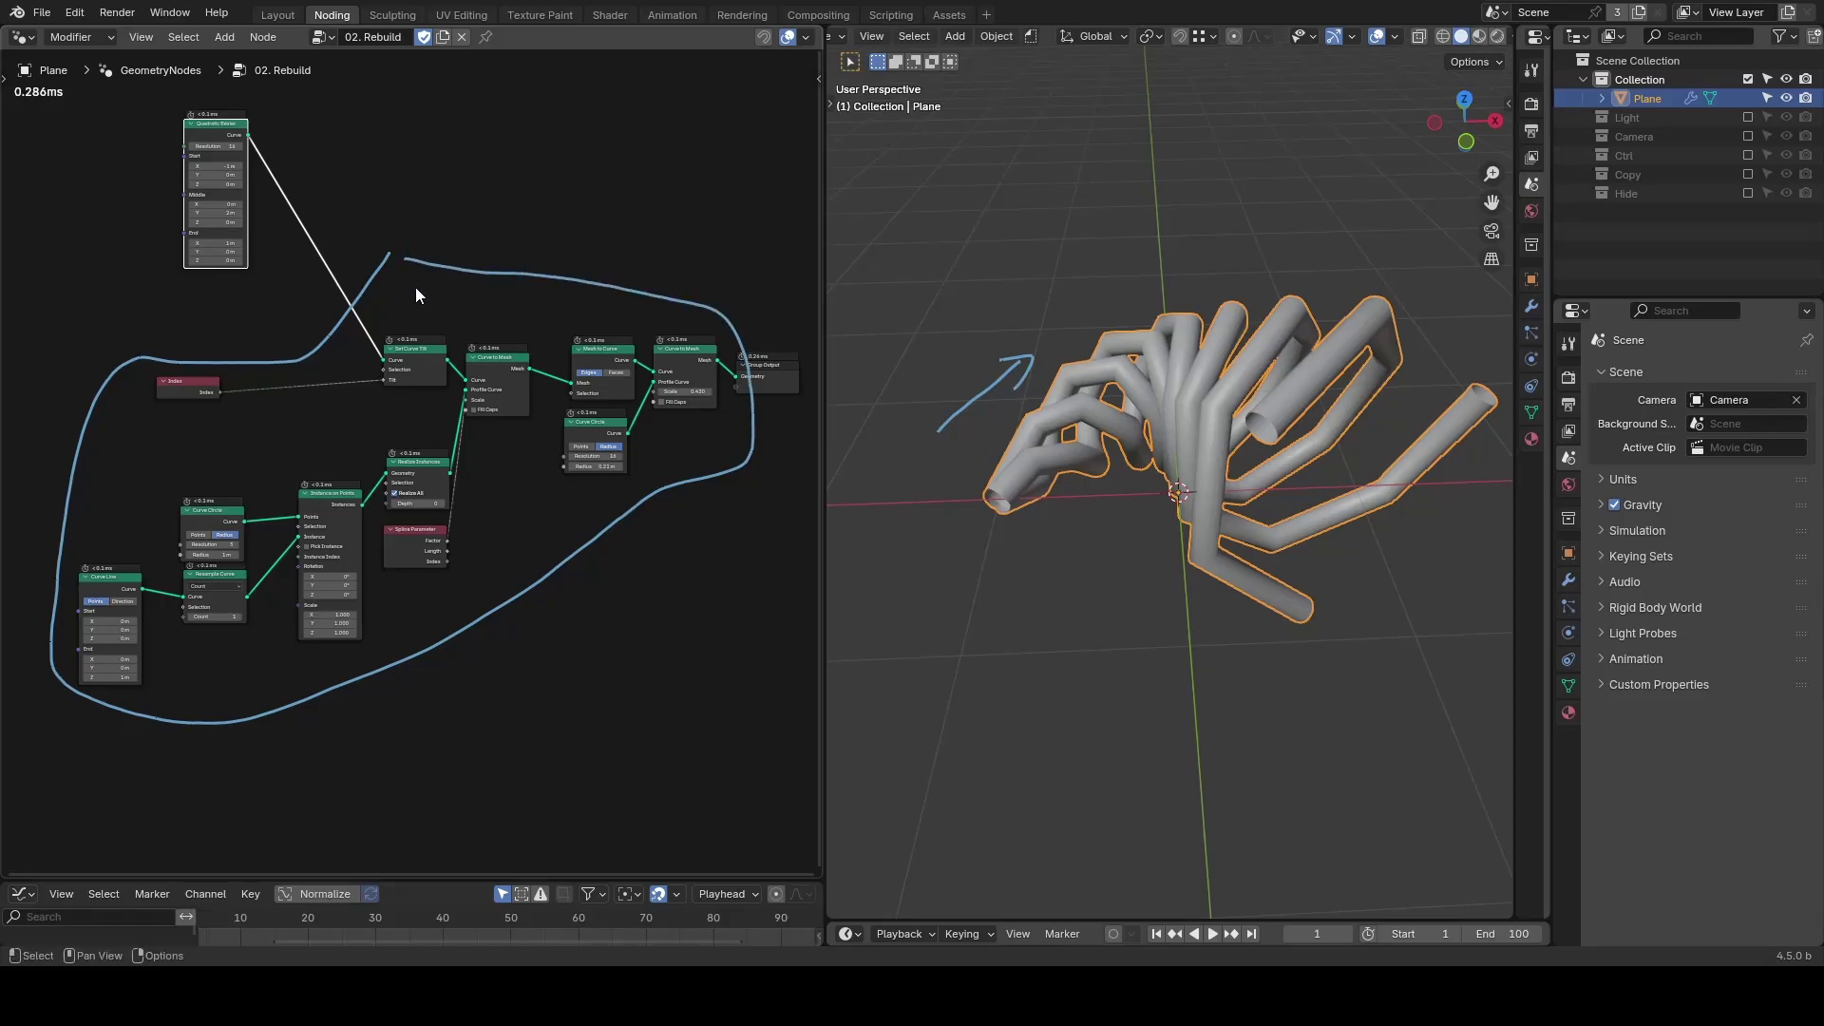
Preview the Quadratic Bézier curve with a Viewer node.
{"action": "middle_click_drag", "start_coordinate": [488, 255], "coordinate": [488, 508]}
{"action": "scroll", "coordinate": [486, 508], "scroll_direction": "up", "scroll_amount": 2}
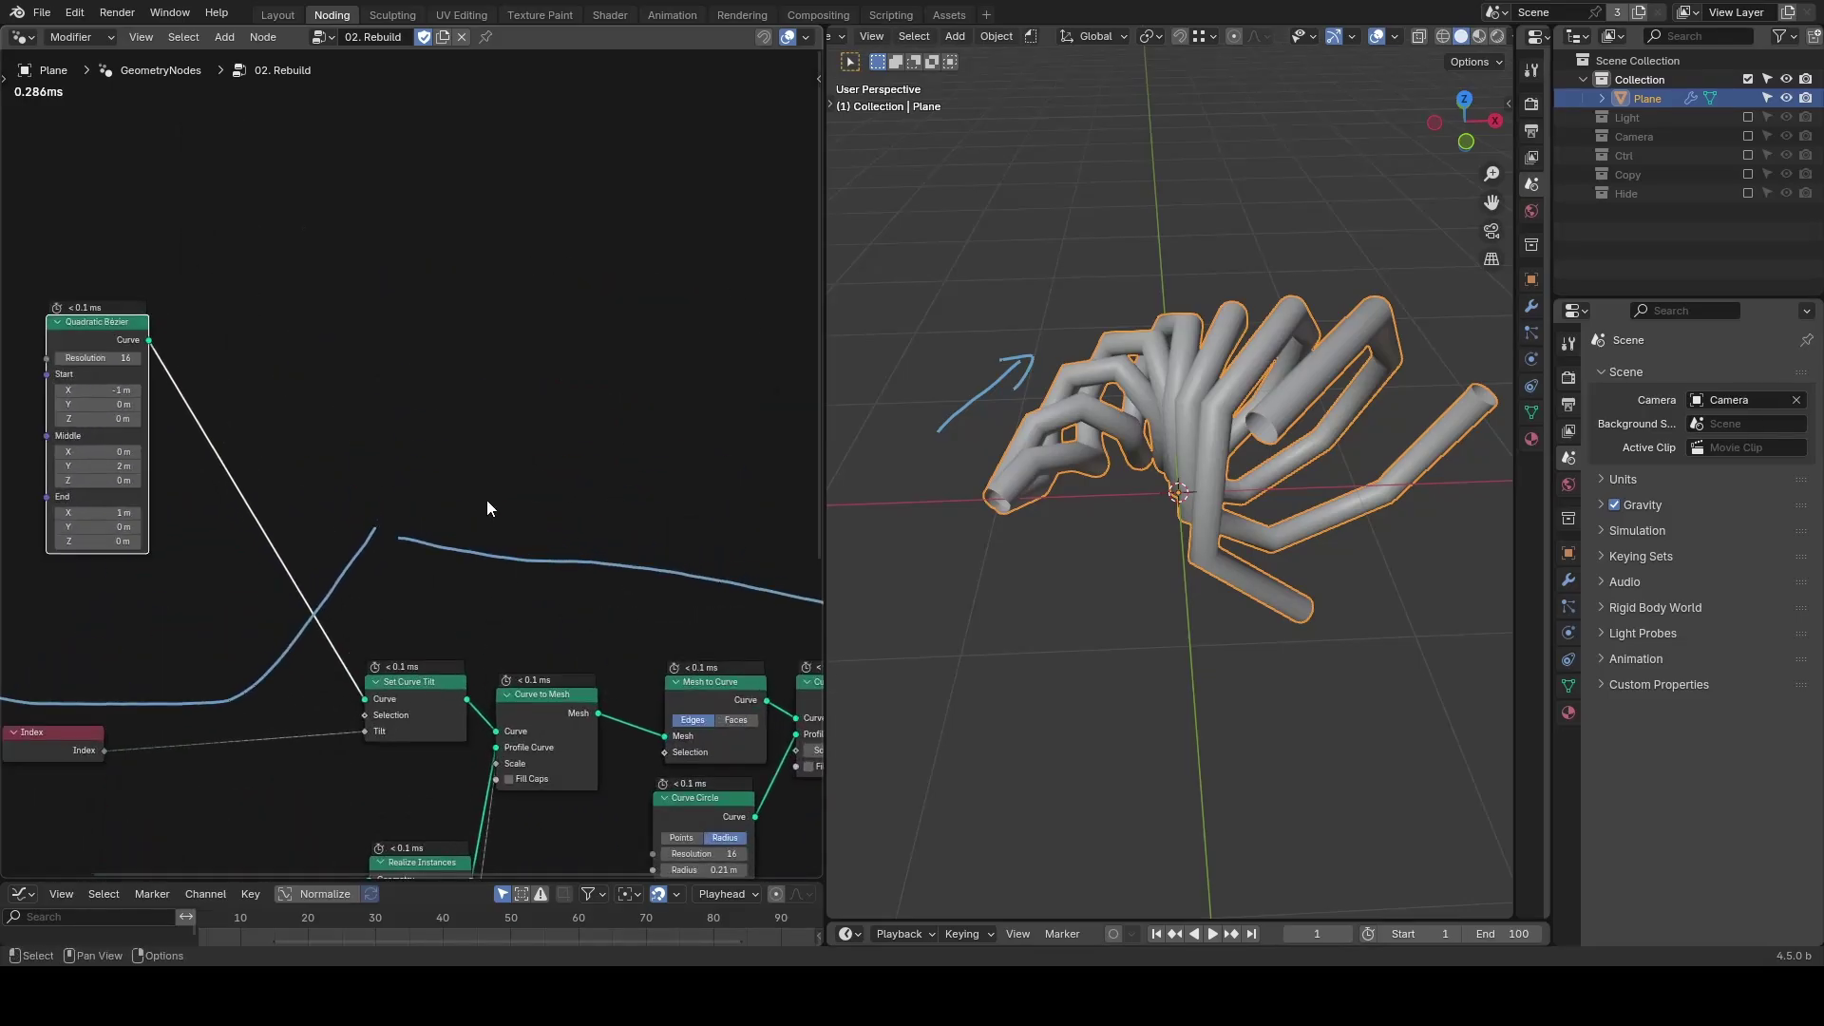
{"action": "left_click", "coordinate": [133, 344], "text": "ctrl+shift"}
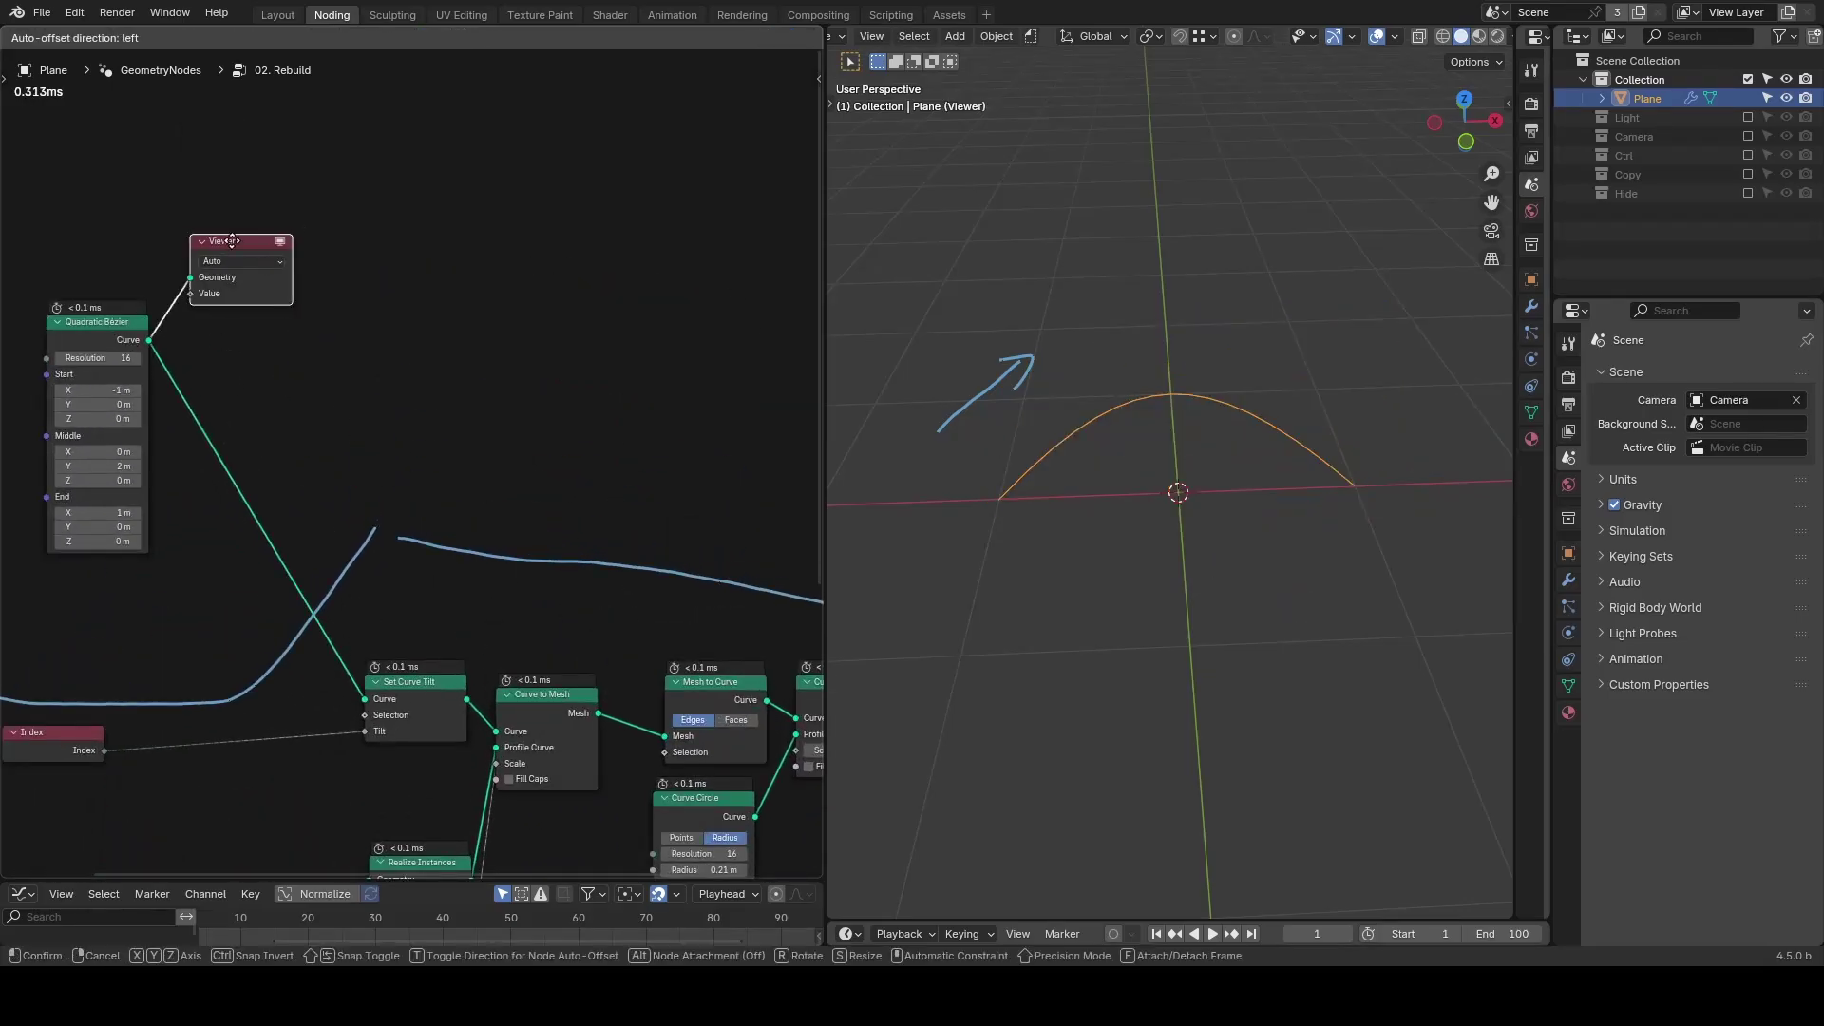
Insert the G_Helical Connections preset between Quadratic Bézier and the Viewer and set its Radius to 0.19 m.
{"action": "key", "text": "shift+a"}
{"action": "type", "text": "heli"}
{"action": "key", "text": "Return"}
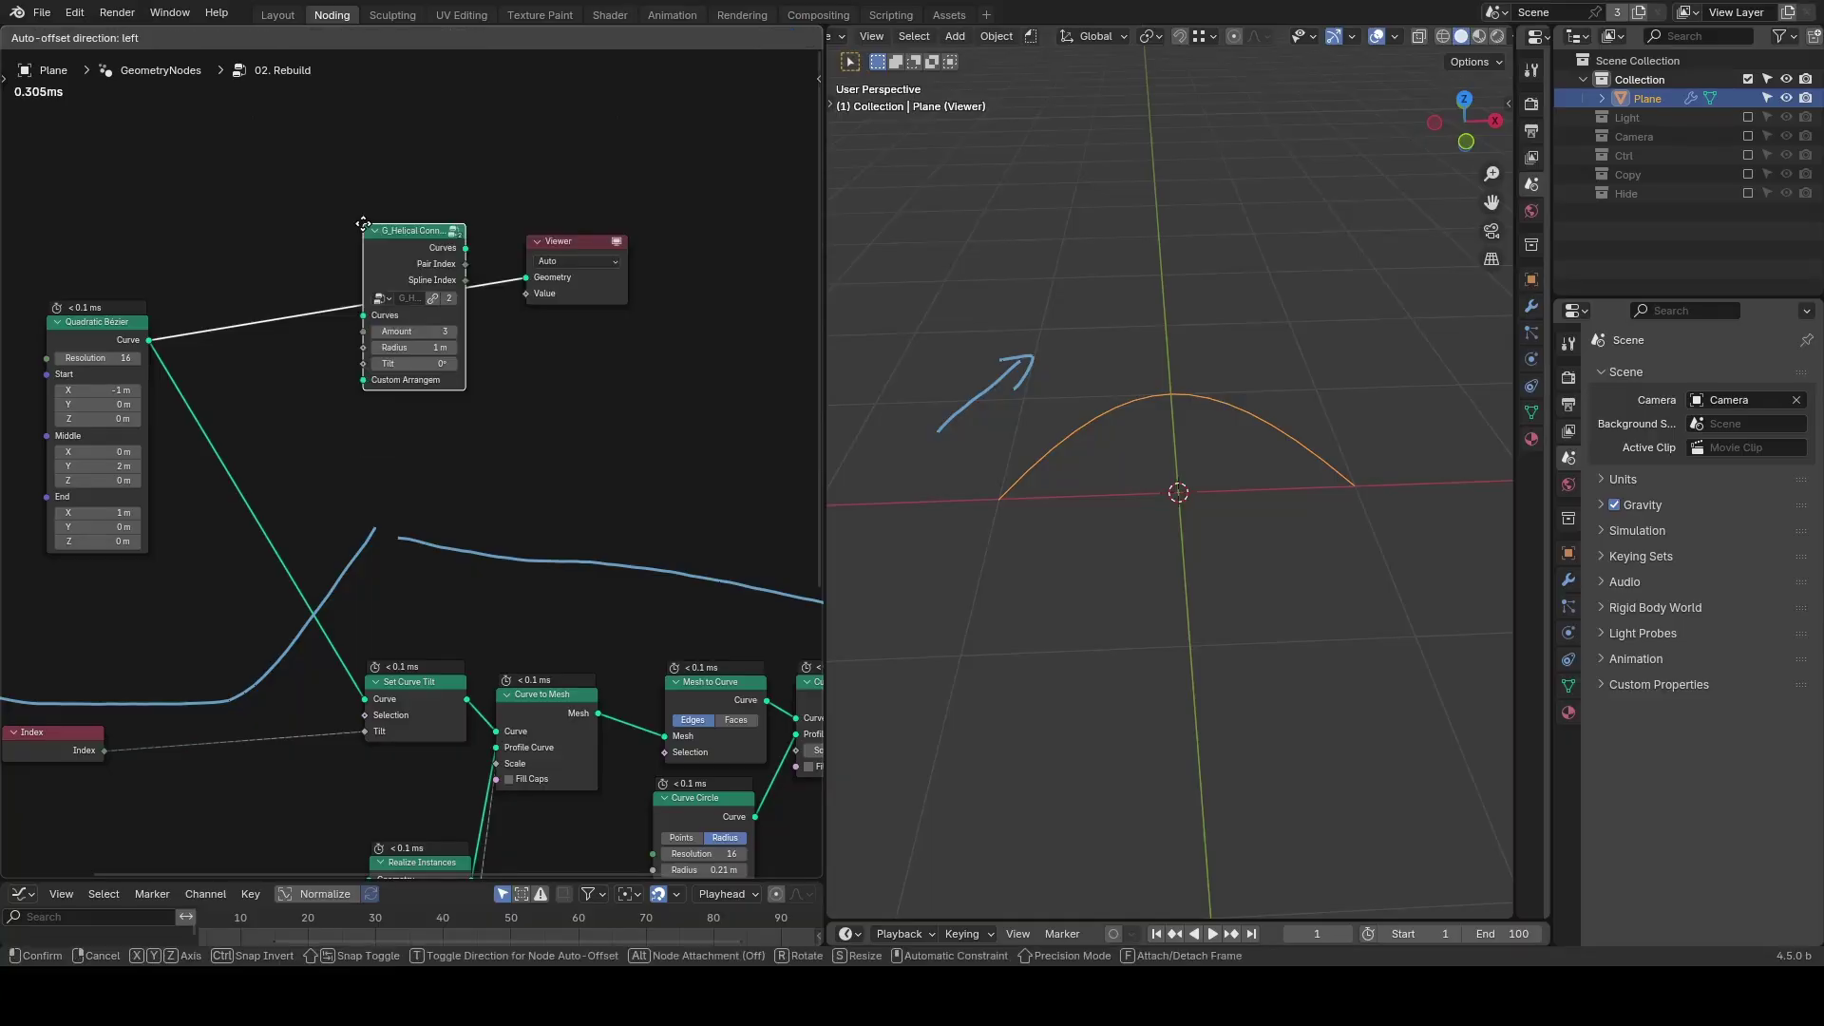
{"action": "left_click", "coordinate": [328, 235]}
{"action": "left_click_drag", "start_coordinate": [394, 358], "coordinate": [352, 358]}
Insert a G_Bevel Curve node between G_Helical Connections and the Viewer, with Decimal Shift 1 and Scale 0.540.
{"action": "left_click_drag", "start_coordinate": [583, 261], "coordinate": [740, 233]}
{"action": "key", "text": "shift+a"}
{"action": "type", "text": "bevel"}
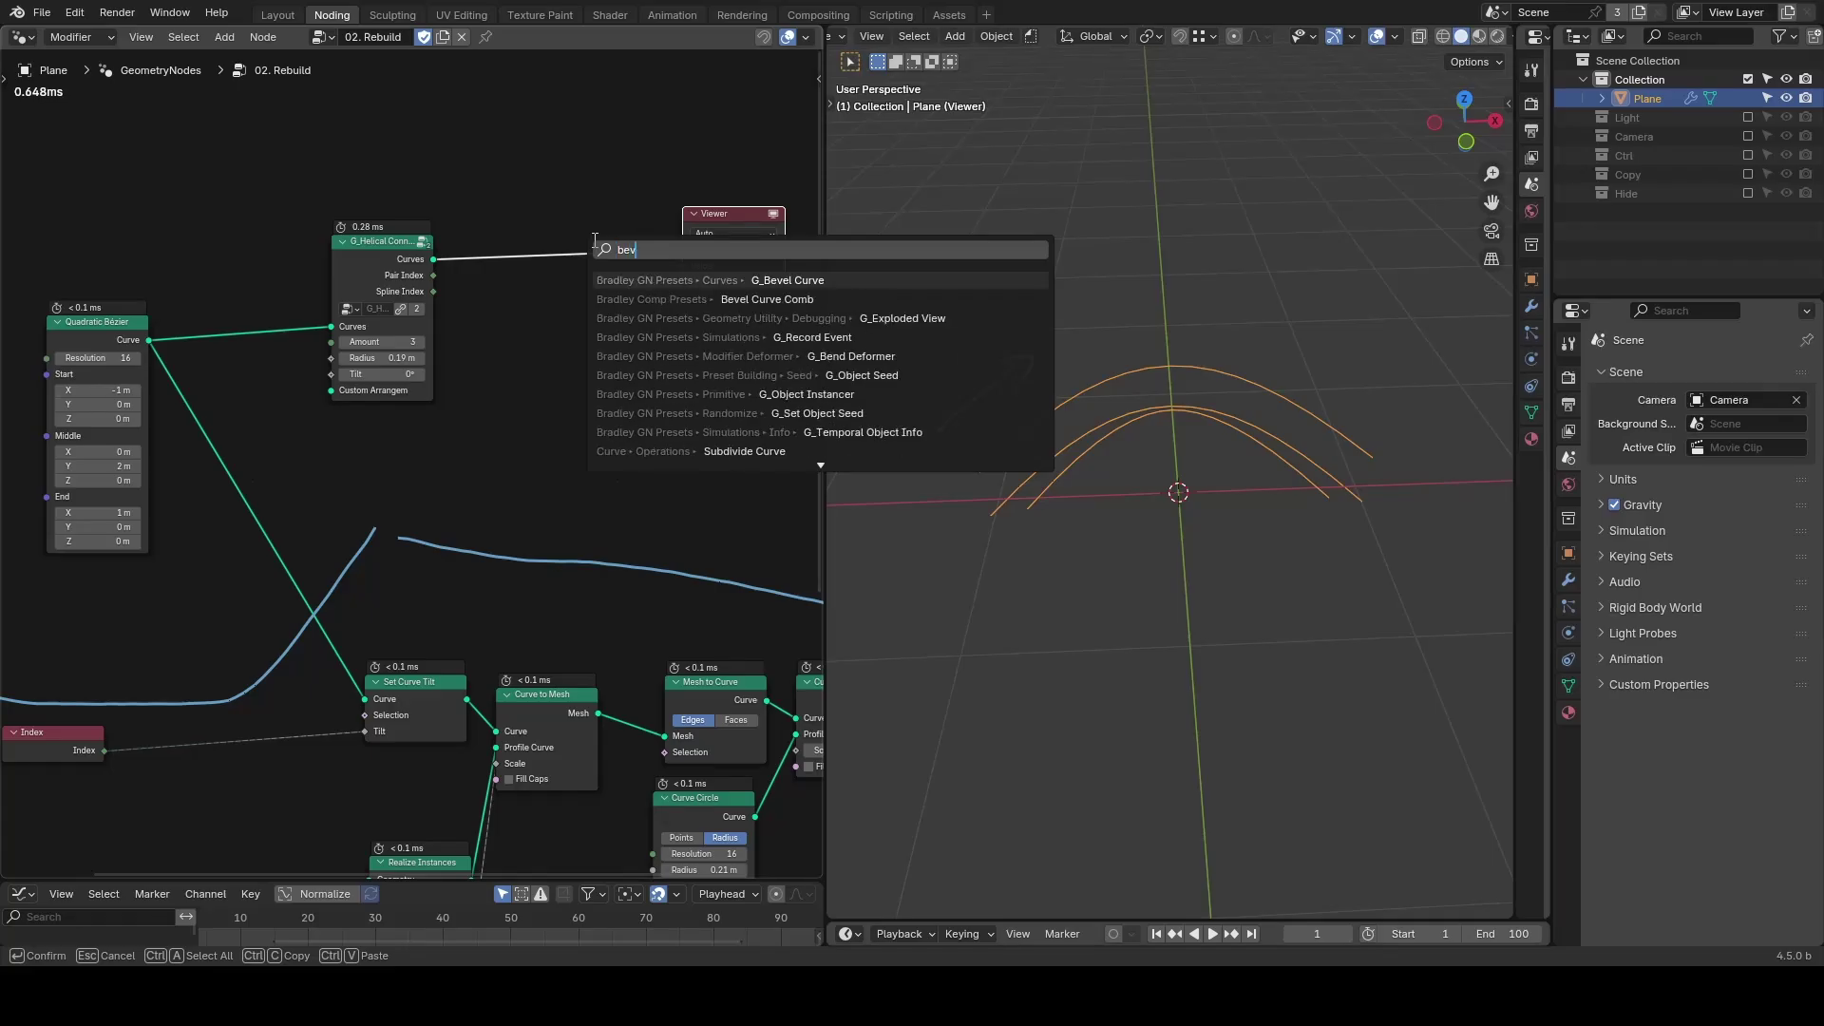
{"action": "key", "text": "Return"}
{"action": "left_click", "coordinate": [564, 229]}
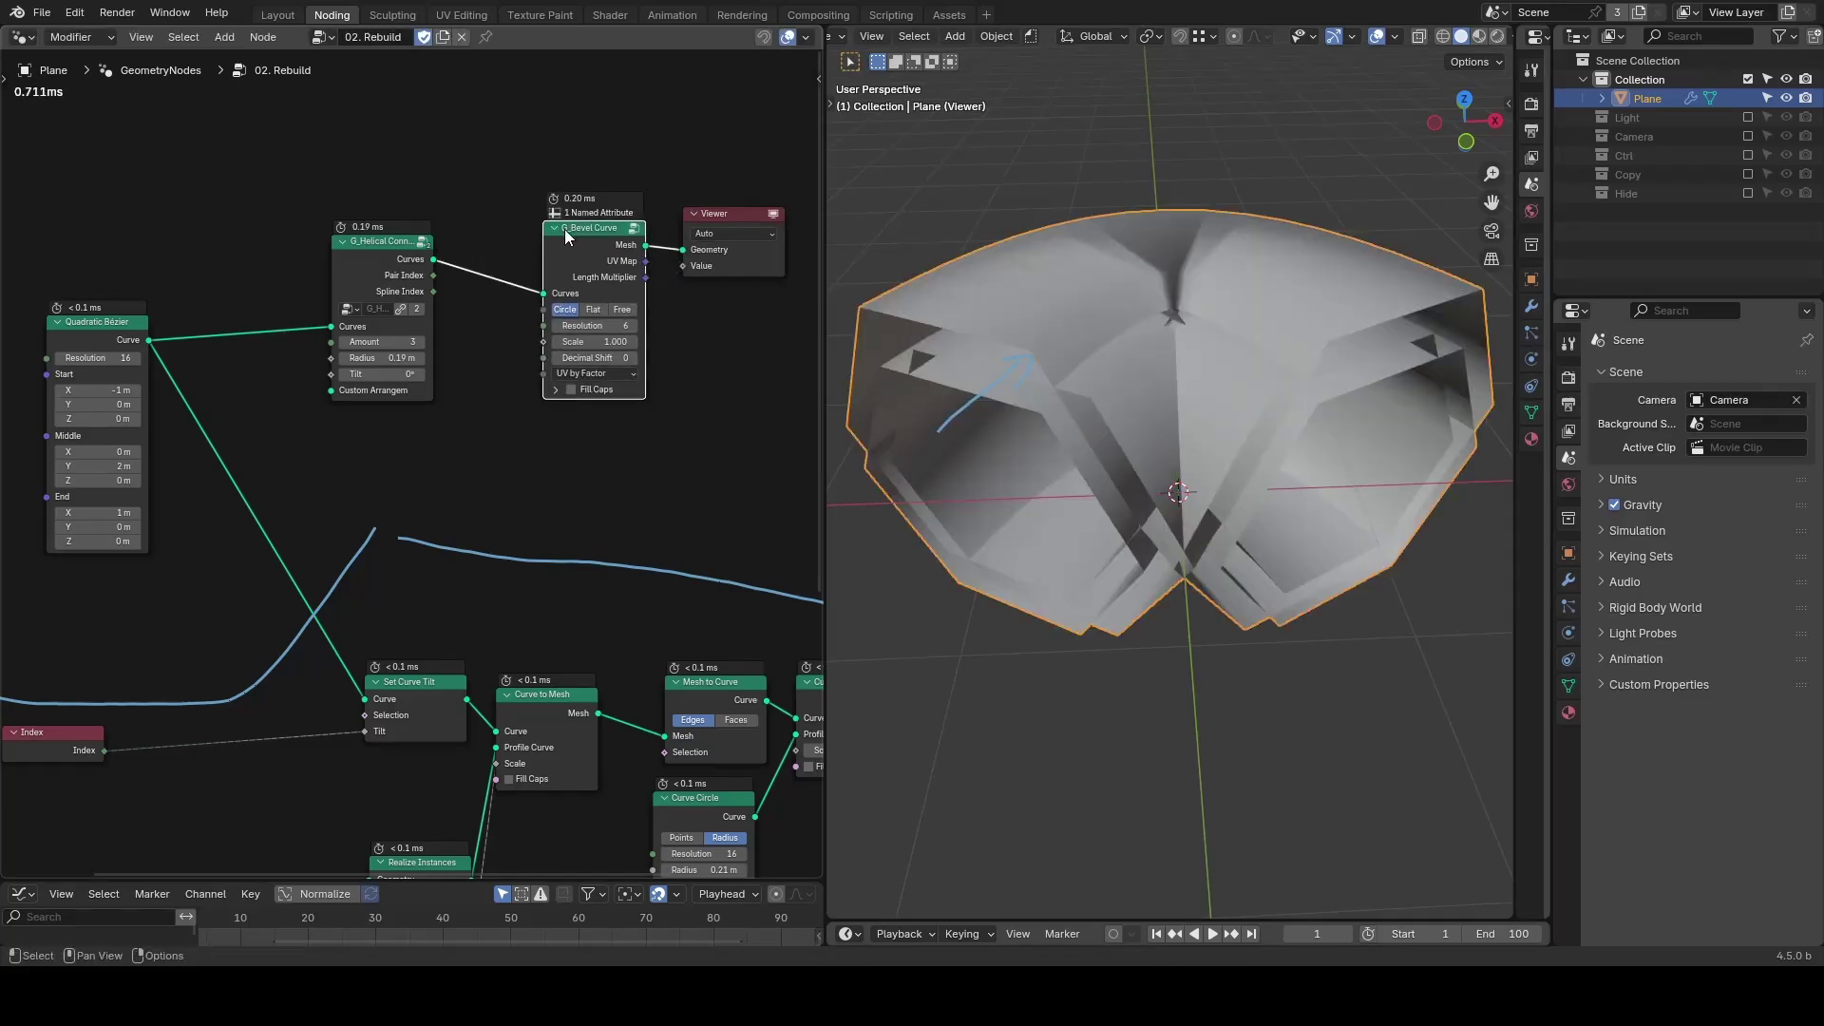
{"action": "left_click", "coordinate": [634, 357]}
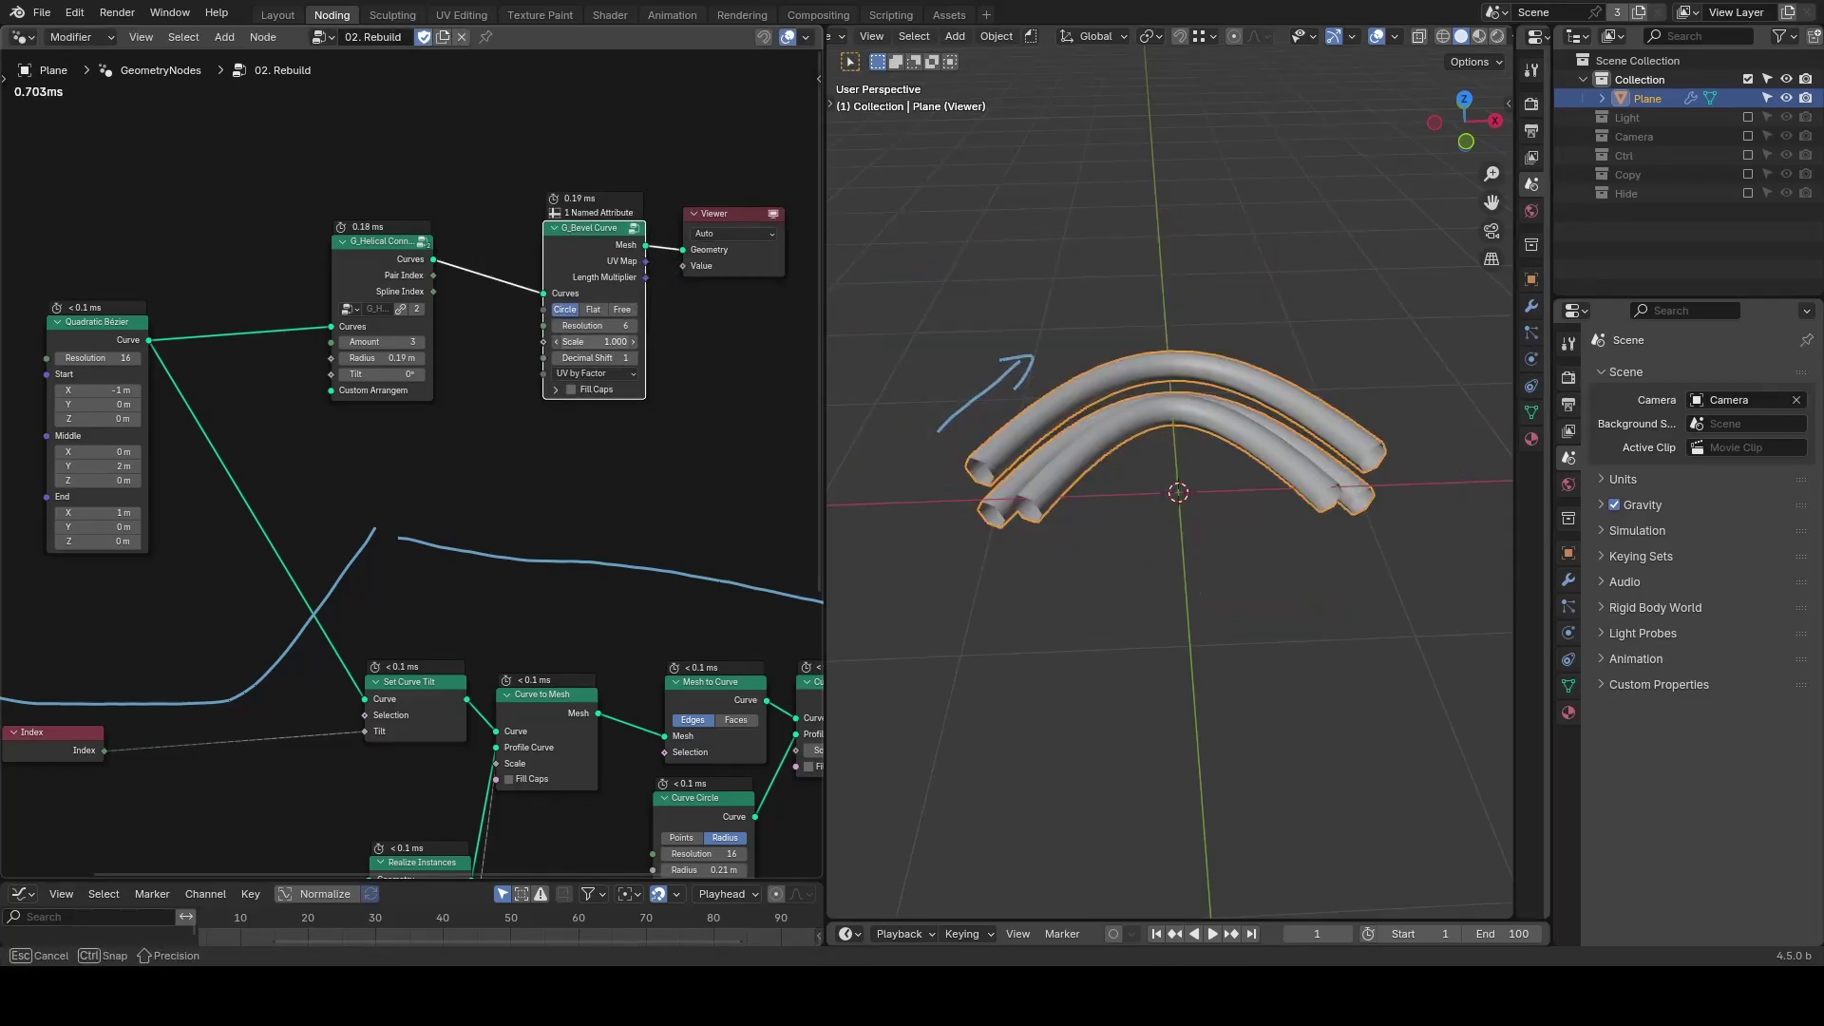
{"action": "left_click_drag", "start_coordinate": [619, 342], "coordinate": [601, 342]}
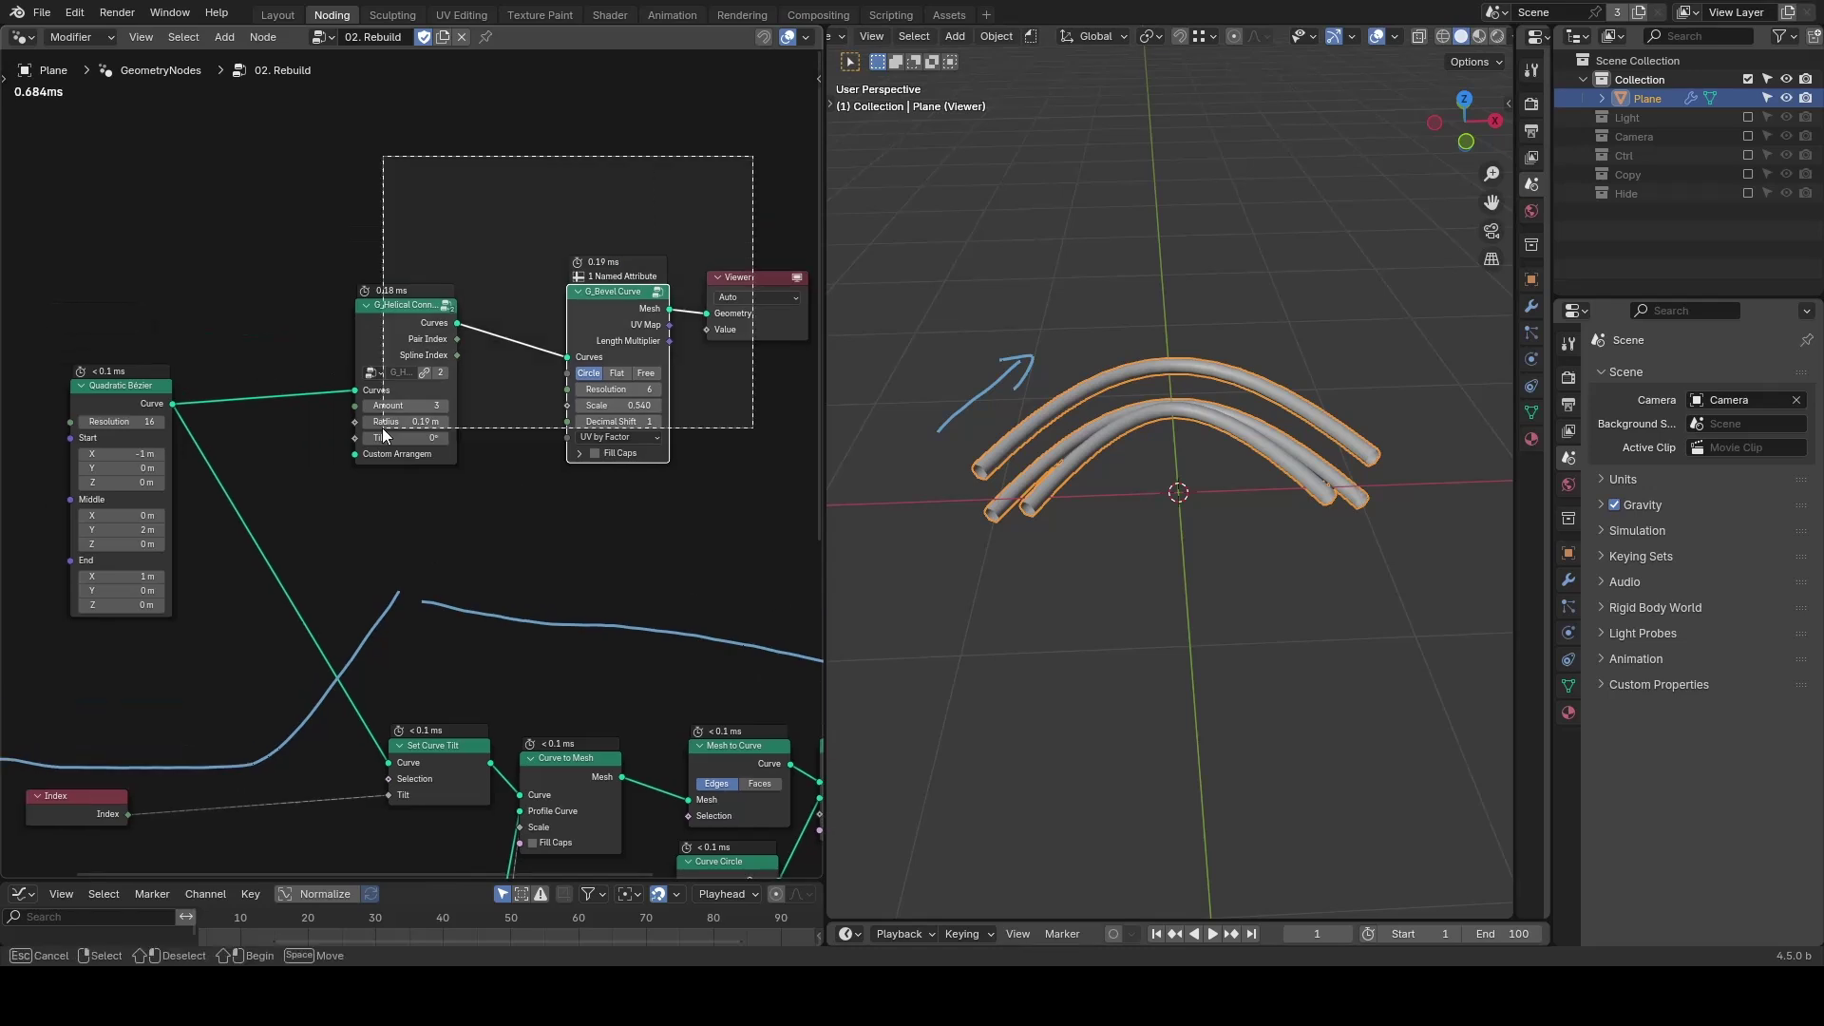
Add a G_Float Range node and connect its Values output to the Tilt input of G_Helical Connections.
{"action": "key", "text": "shift+a"}
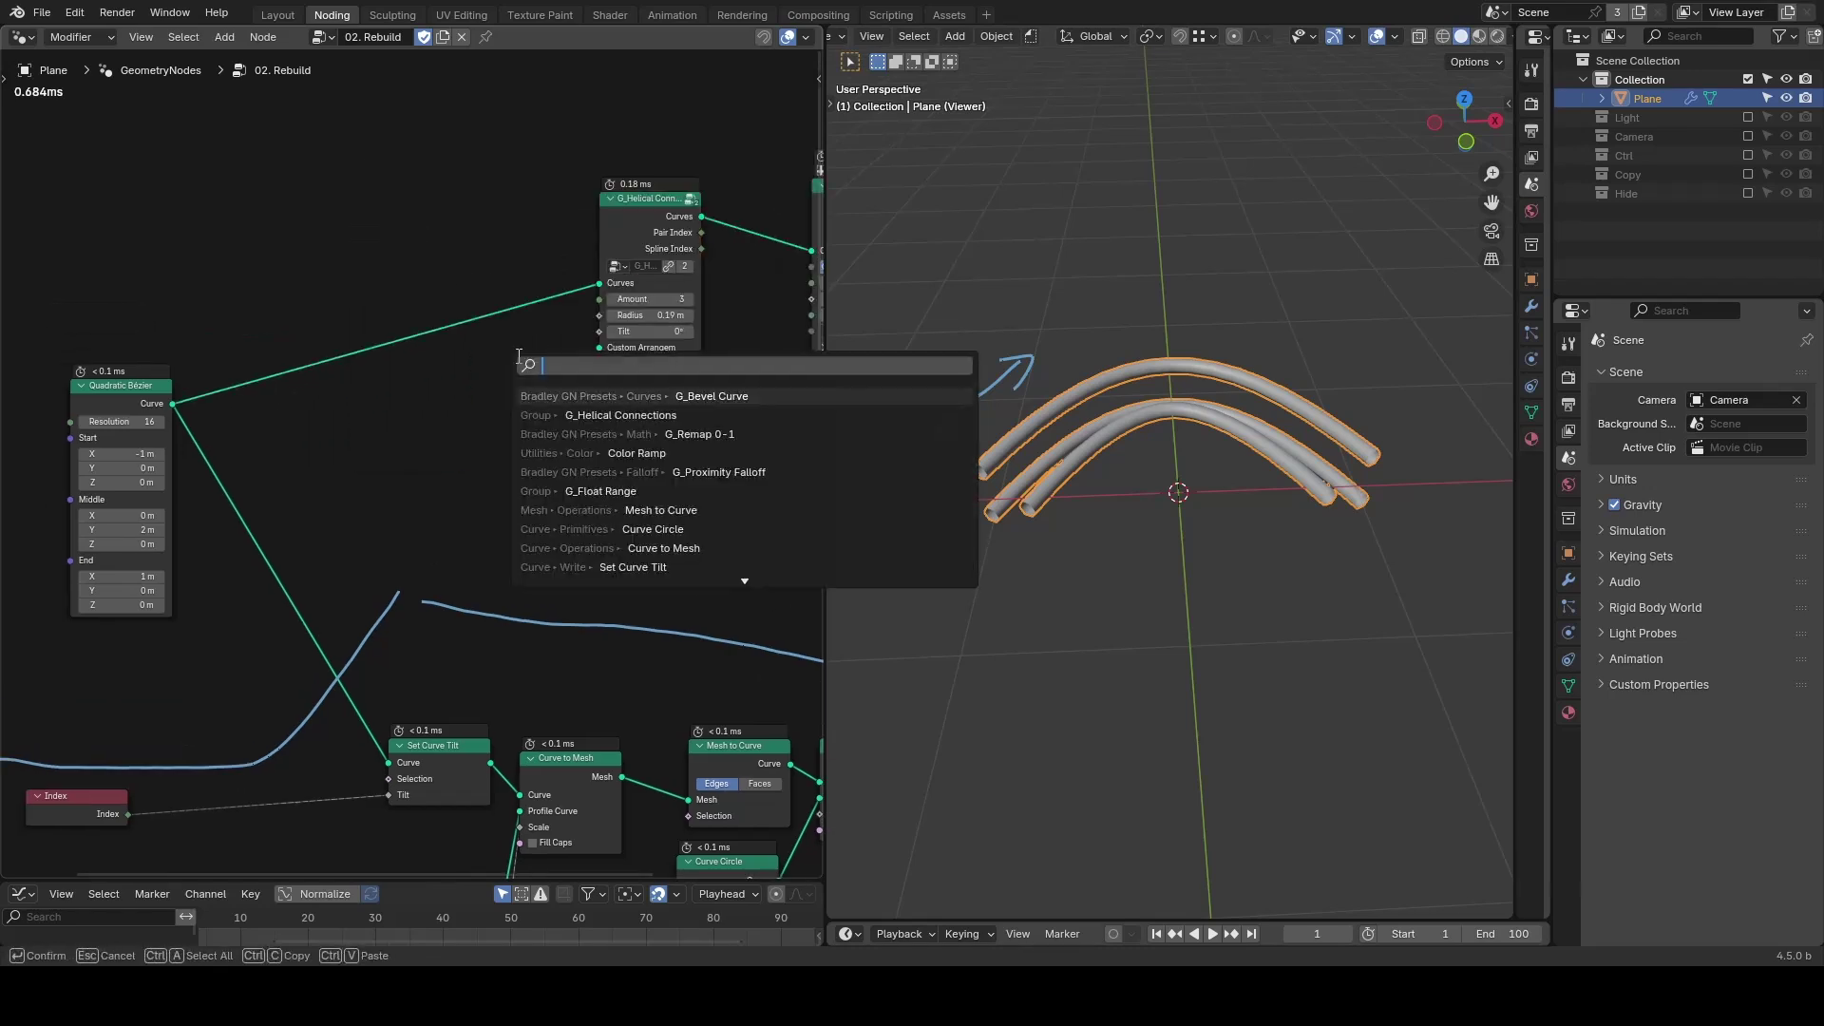
{"action": "type", "text": "float"}
{"action": "key", "text": "Return"}
{"action": "left_click", "coordinate": [404, 387]}
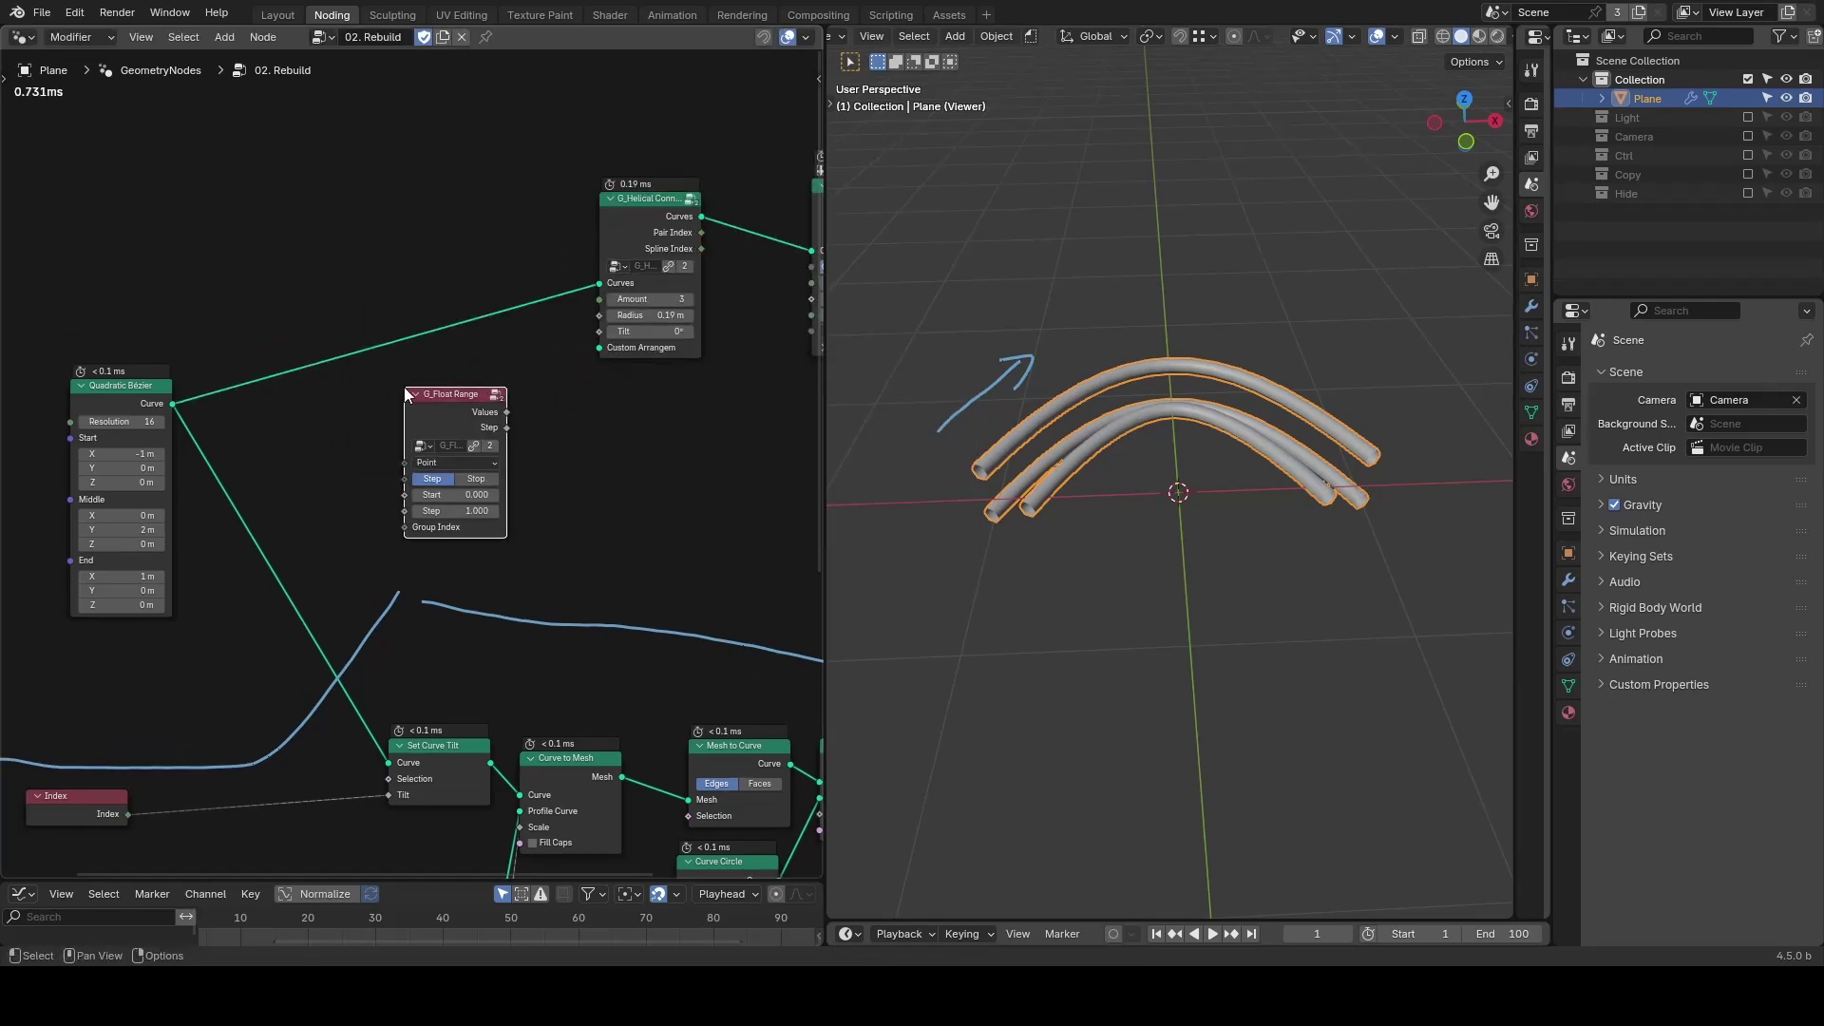
{"action": "left_click_drag", "start_coordinate": [506, 412], "coordinate": [599, 347]}
Add a Spline Parameter node and connect its Factor output to the Radius input of G_Helical Connections.
{"action": "scroll", "coordinate": [549, 346], "scroll_direction": "up", "scroll_amount": 1}
{"action": "key", "text": "shift+a"}
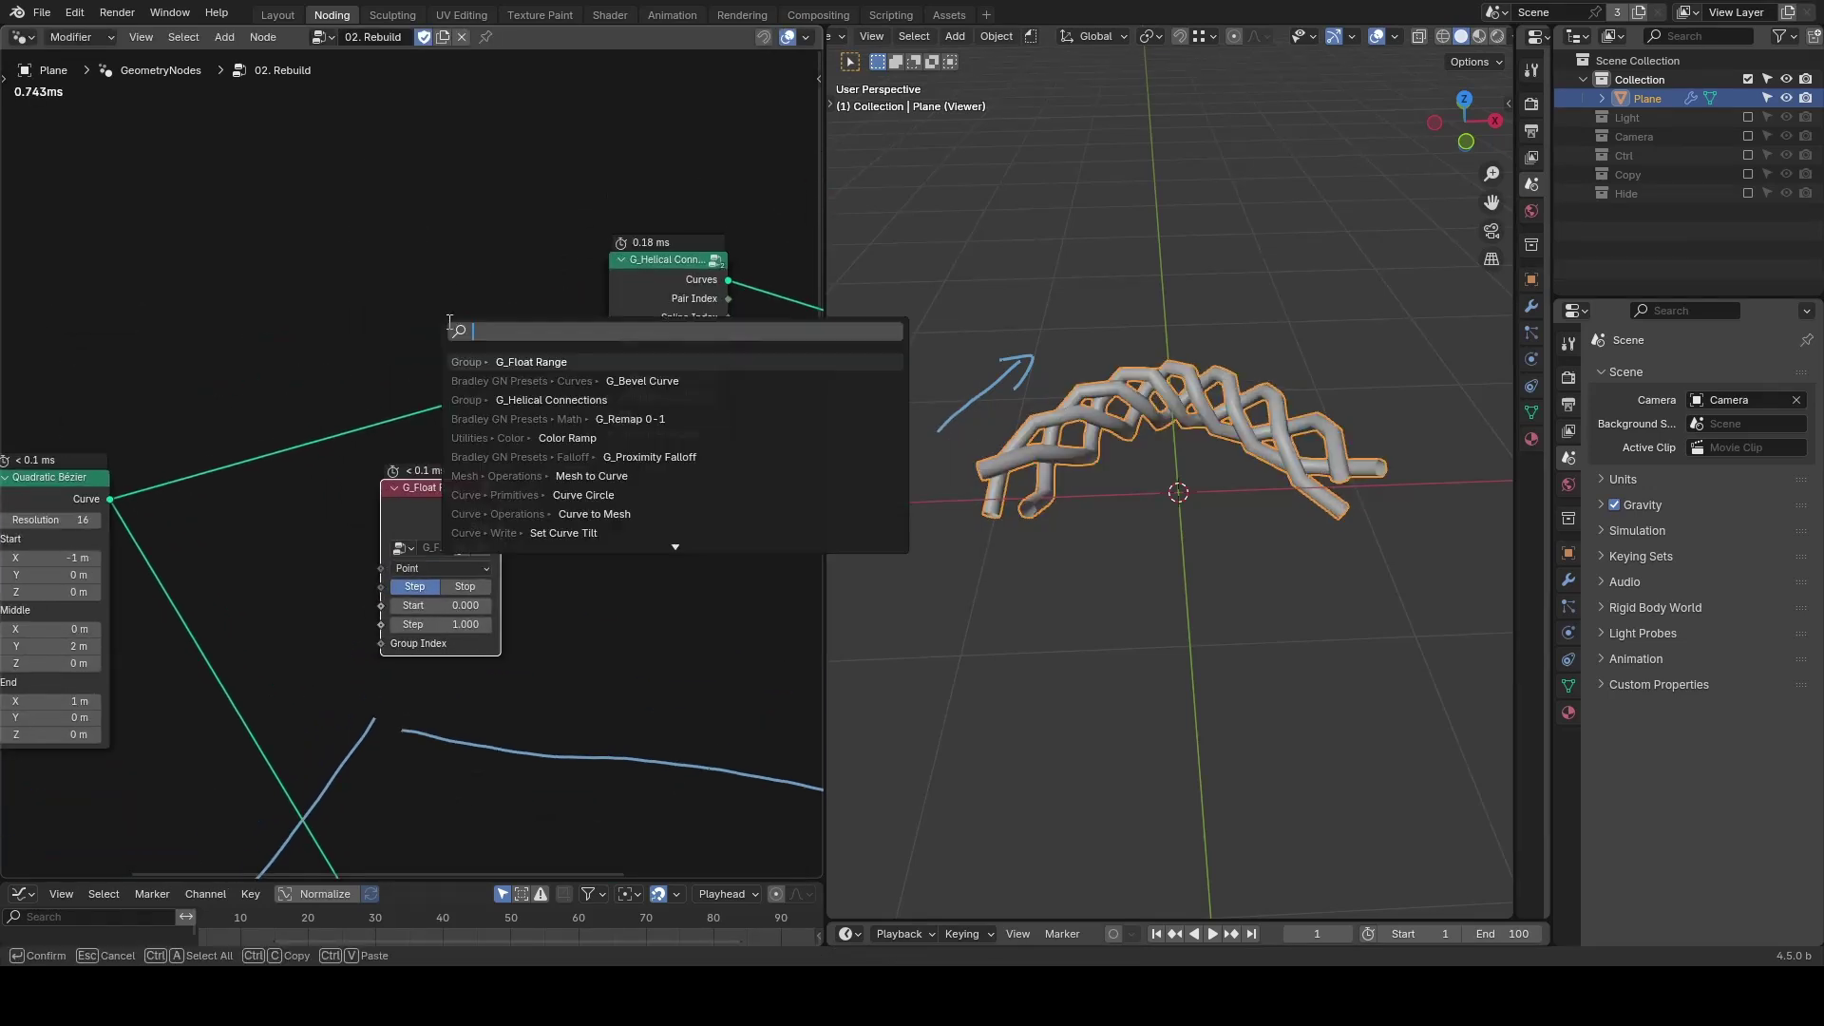
{"action": "type", "text": "spline para"}
{"action": "key", "text": "Return"}
{"action": "left_click", "coordinate": [288, 300]}
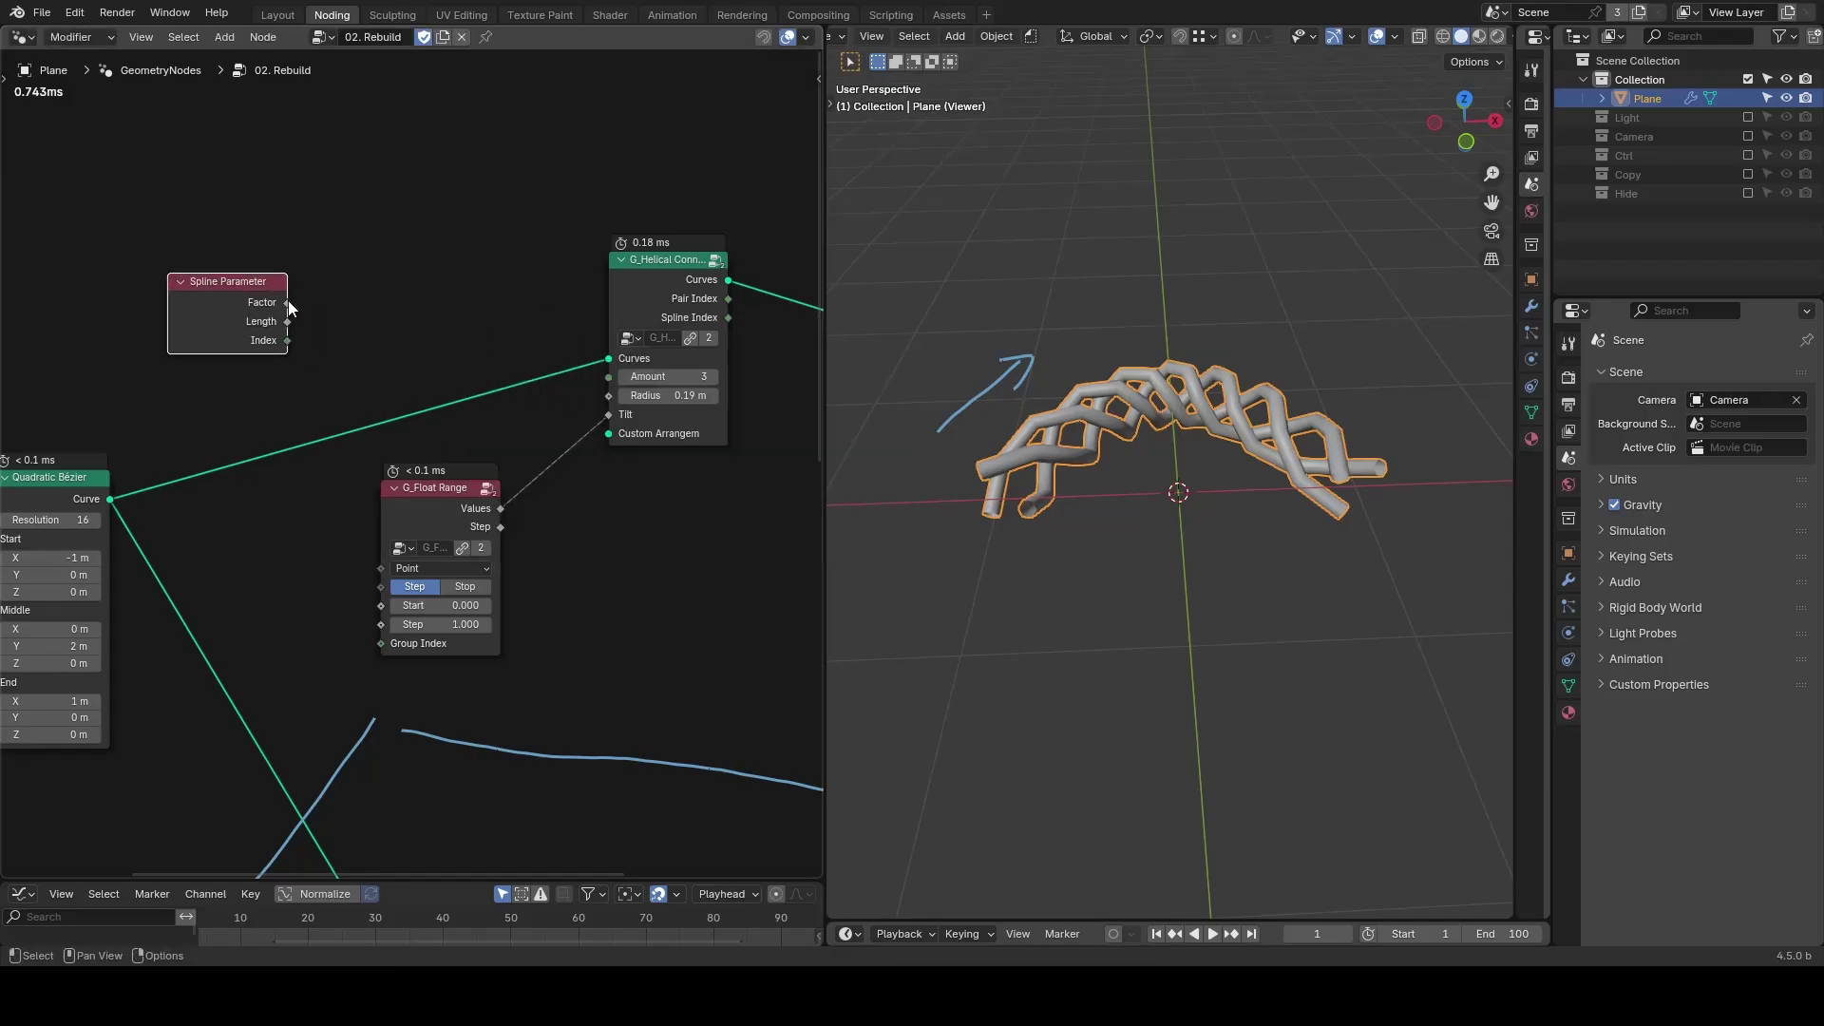
{"action": "left_click_drag", "start_coordinate": [287, 302], "coordinate": [600, 393]}
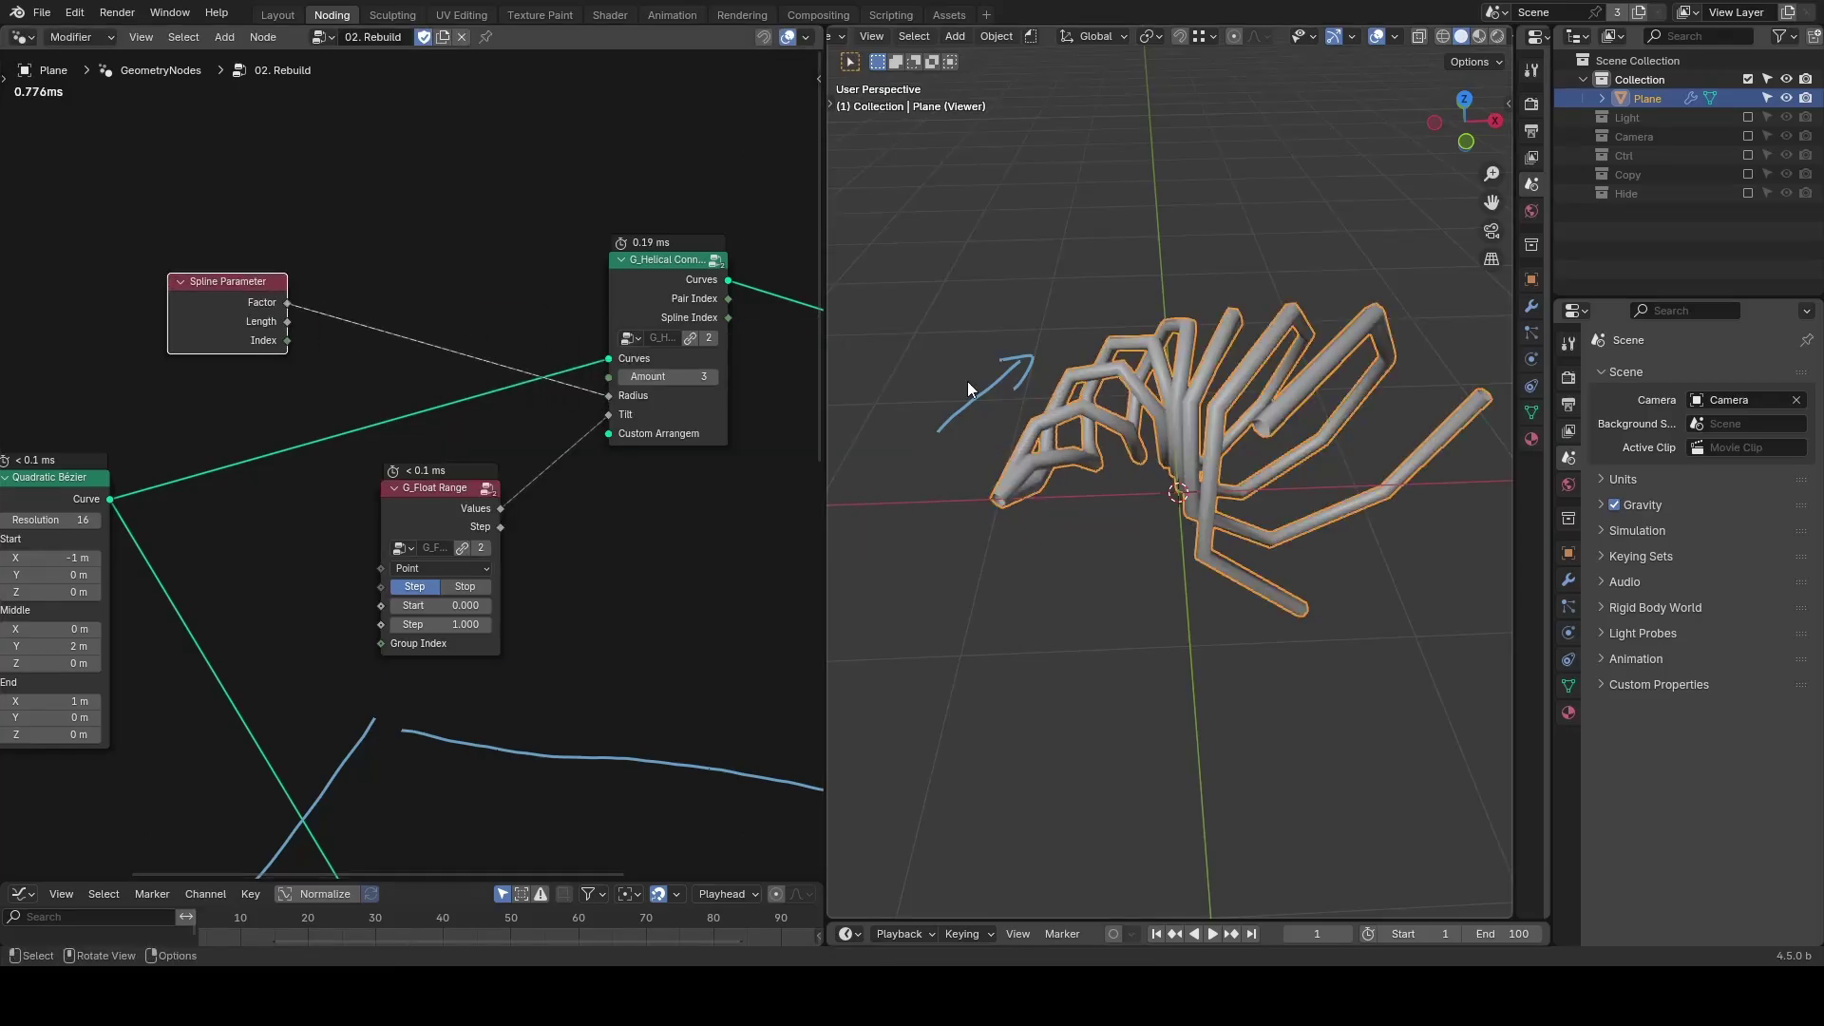
{"action": "scroll", "coordinate": [1151, 615], "scroll_direction": "down", "scroll_amount": 1}
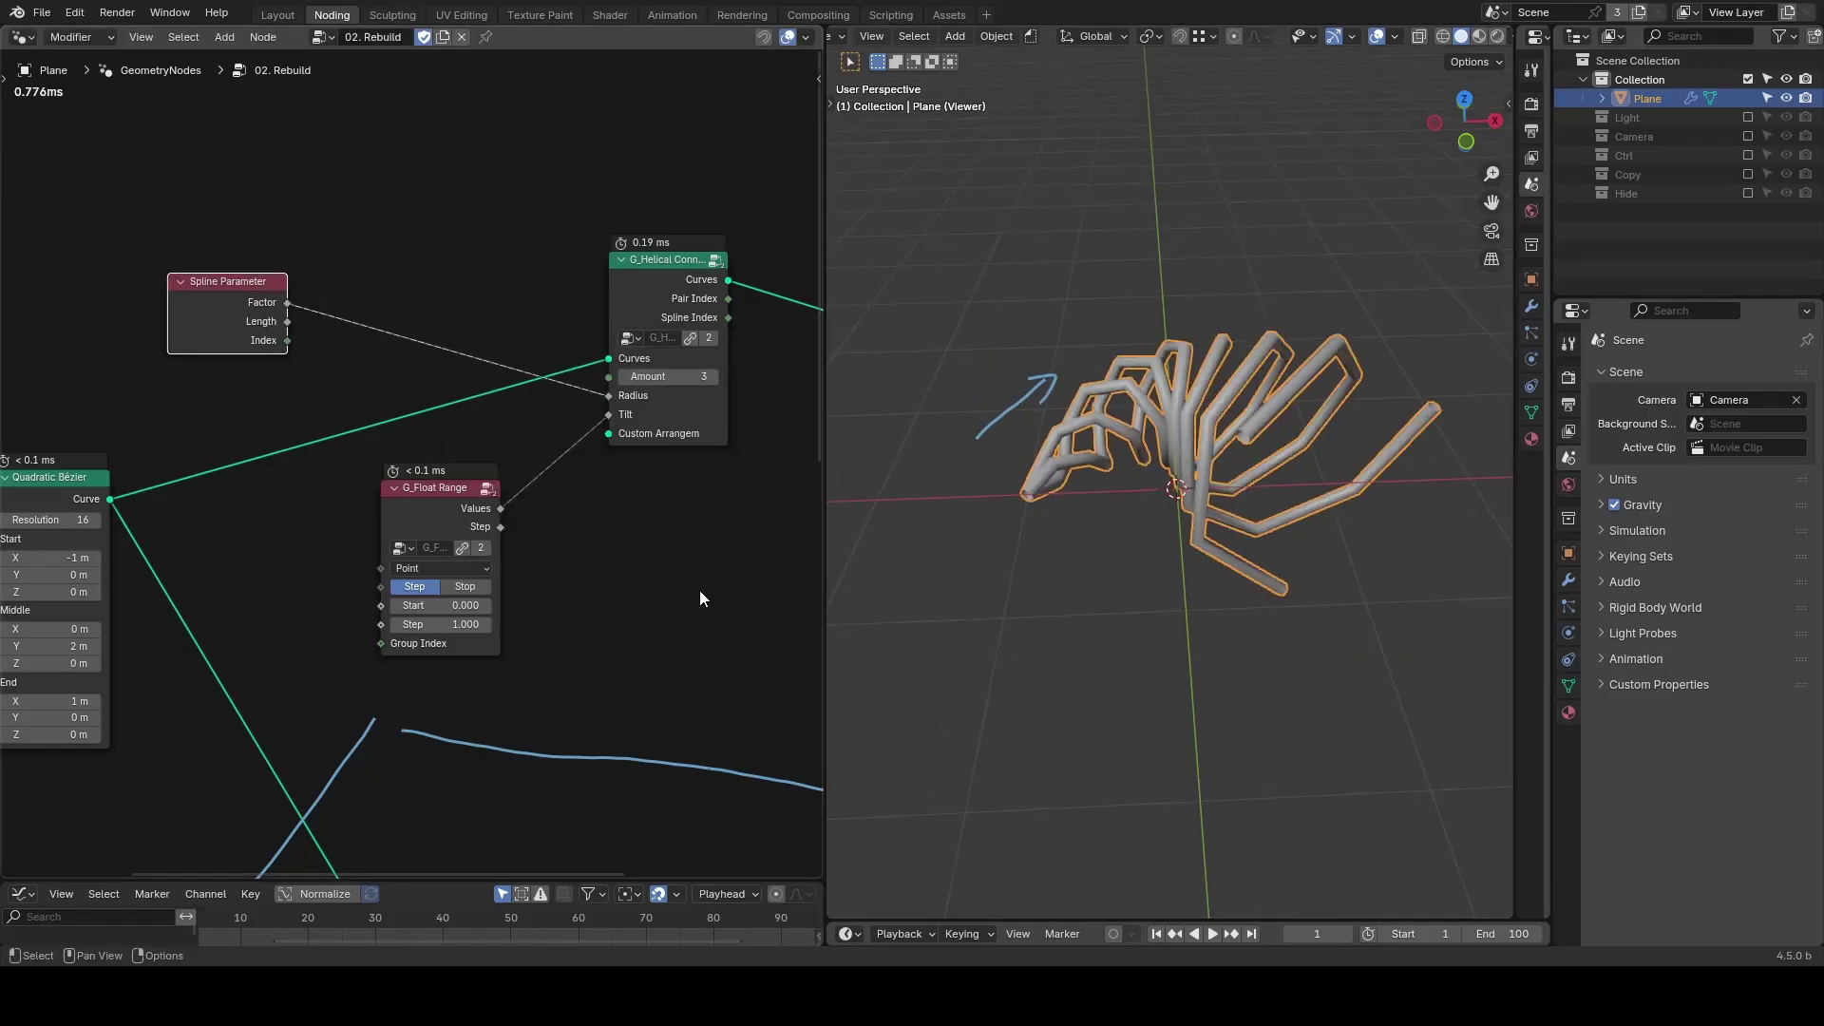
Annotate a loop around the G_Helical Connections node.
{"action": "scroll", "coordinate": [705, 544], "scroll_direction": "down", "scroll_amount": 3}
{"action": "middle_click_drag", "start_coordinate": [705, 543], "coordinate": [561, 495]}
{"action": "mouse_move", "coordinate": [396, 255]}
{"action": "left_mouse_down"}
{"action": "mouse_move", "coordinate": [411, 389]}
{"action": "mouse_move", "coordinate": [551, 294]}
{"action": "mouse_move", "coordinate": [359, 214]}
{"action": "left_mouse_up"}
Add a For Each Element zone in the empty space below the annotated group of rebuilt nodes.
{"action": "scroll", "coordinate": [589, 526], "scroll_direction": "down", "scroll_amount": 2}
{"action": "middle_click_drag", "start_coordinate": [589, 526], "coordinate": [672, 371]}
{"action": "middle_click_drag", "start_coordinate": [598, 480], "coordinate": [447, 393]}
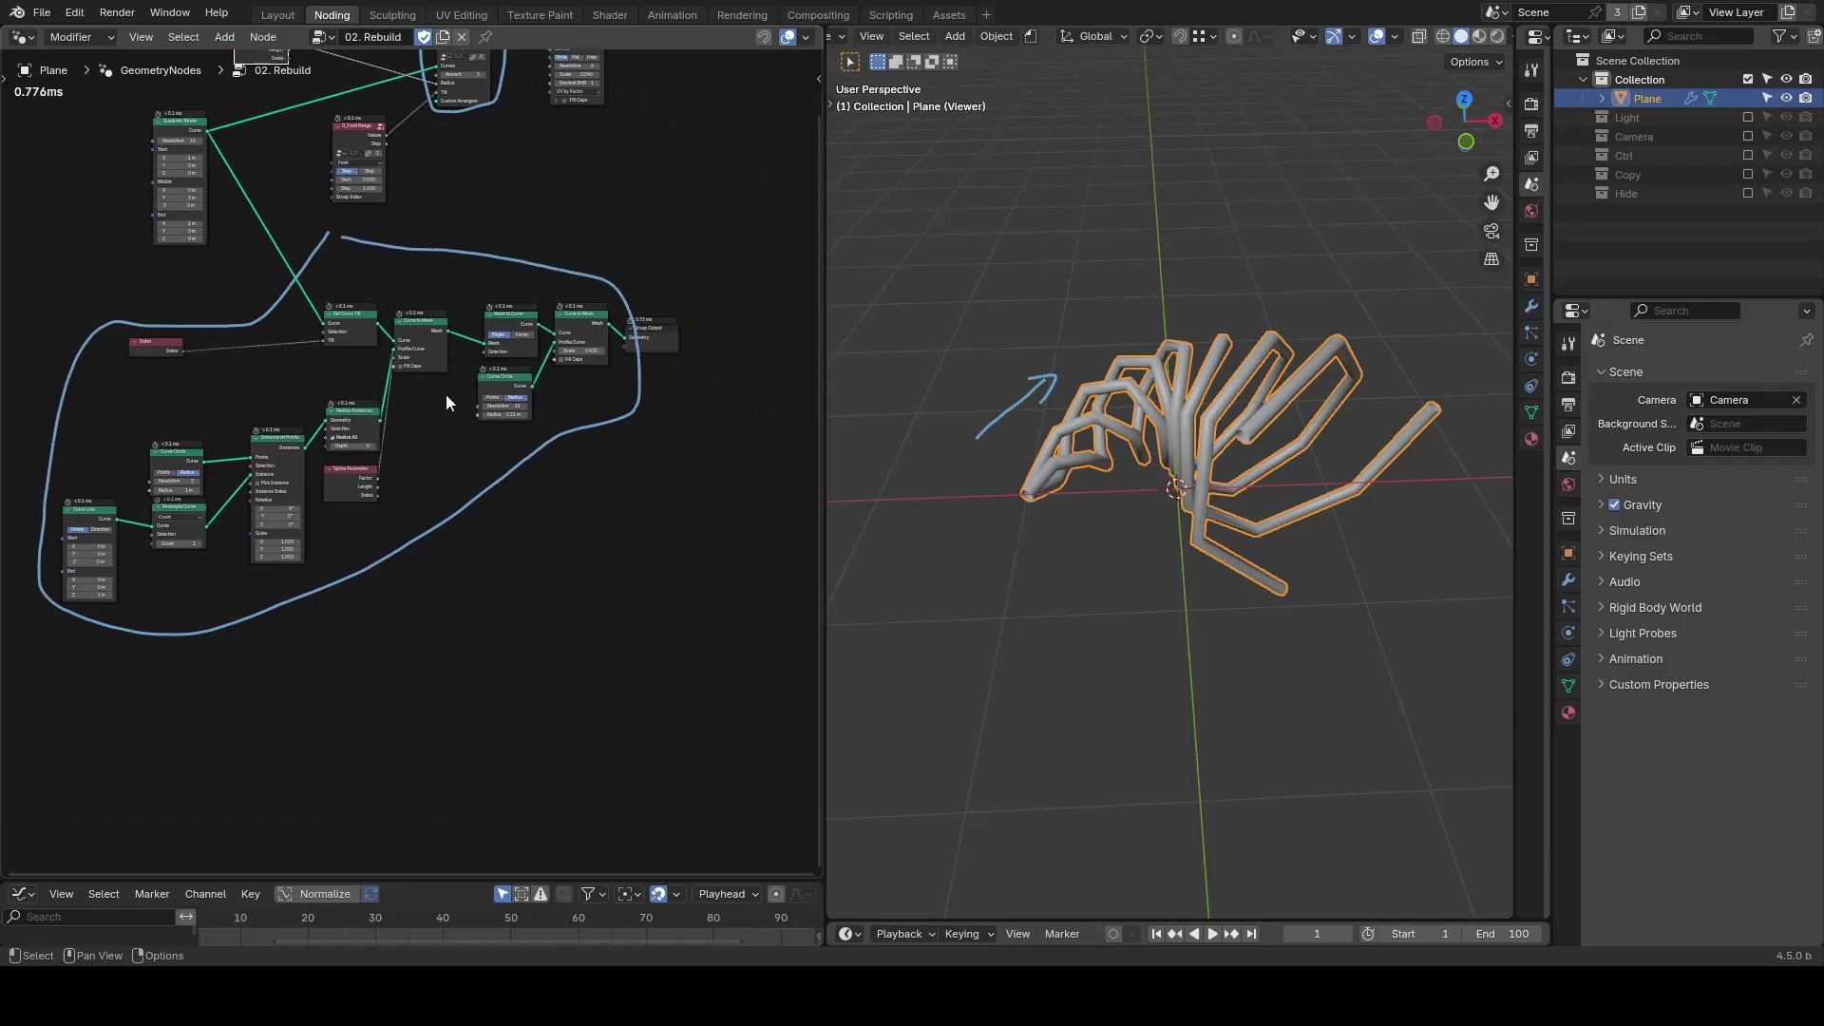
{"action": "scroll", "coordinate": [446, 395], "scroll_direction": "up", "scroll_amount": 2}
{"action": "key", "text": "shift+a"}
{"action": "type", "text": "for each"}
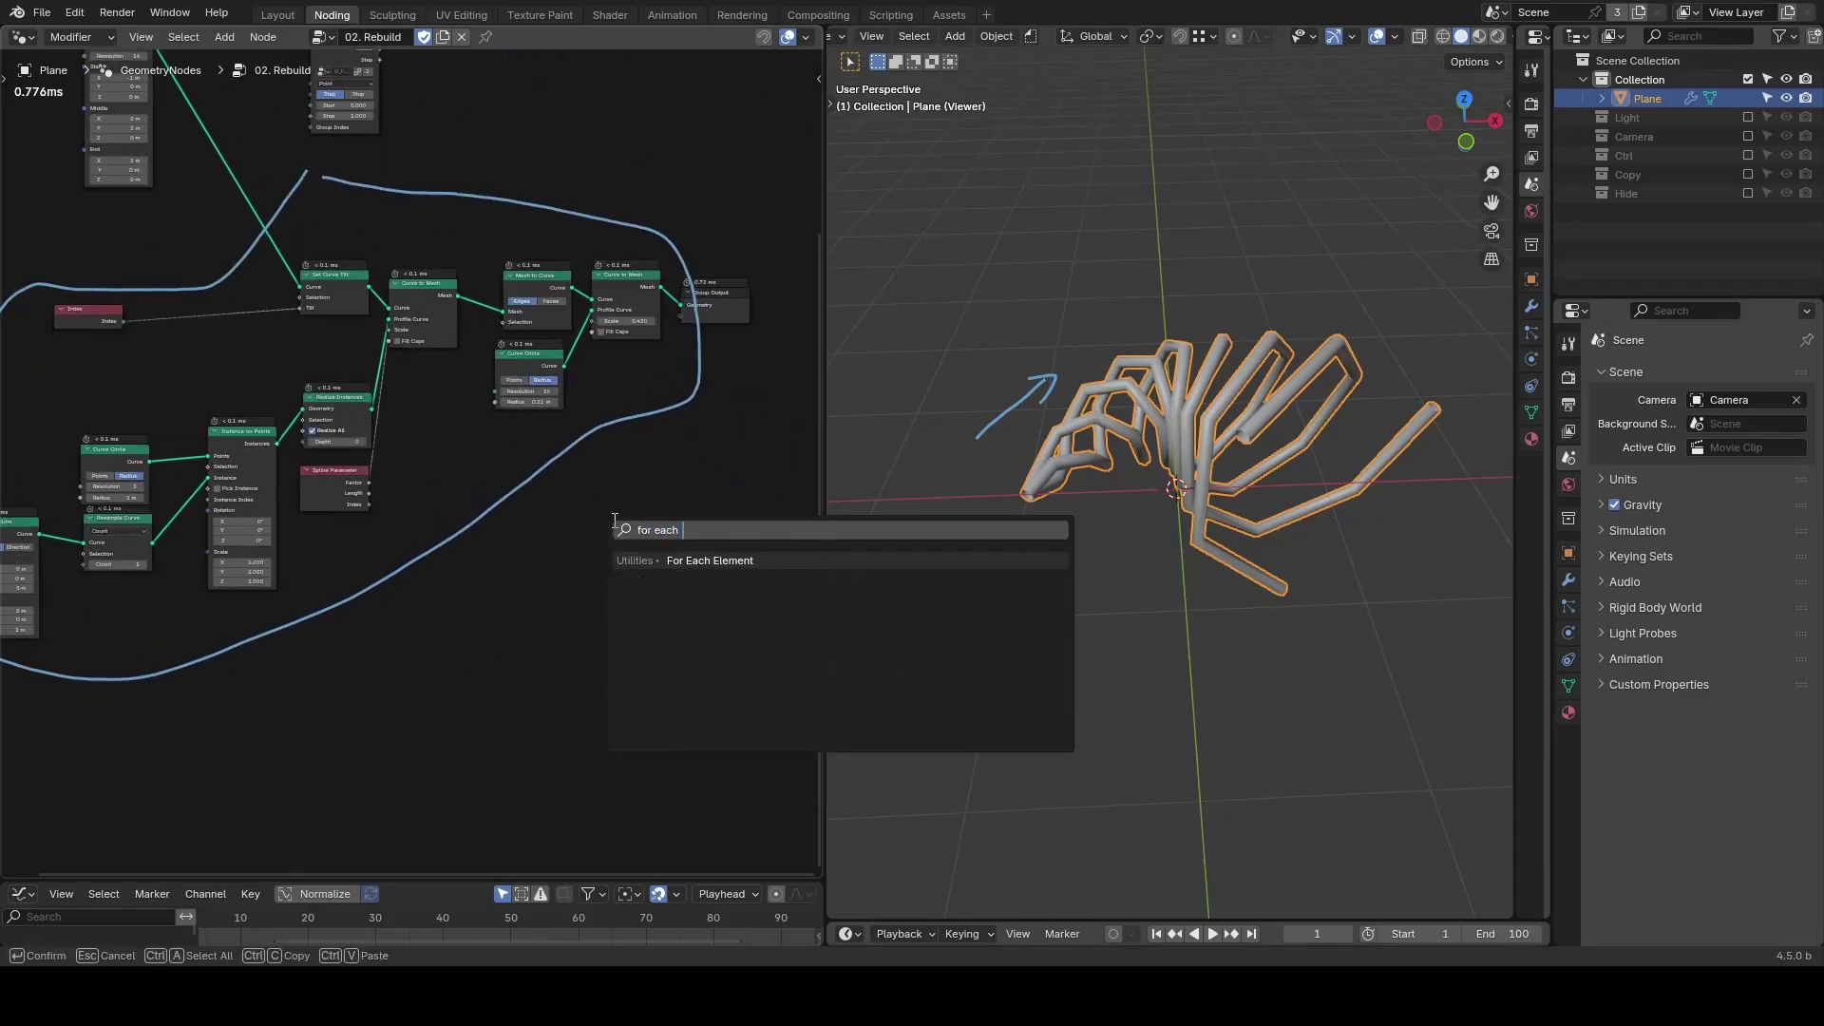
{"action": "key", "text": "Return"}
{"action": "left_click", "coordinate": [516, 603]}
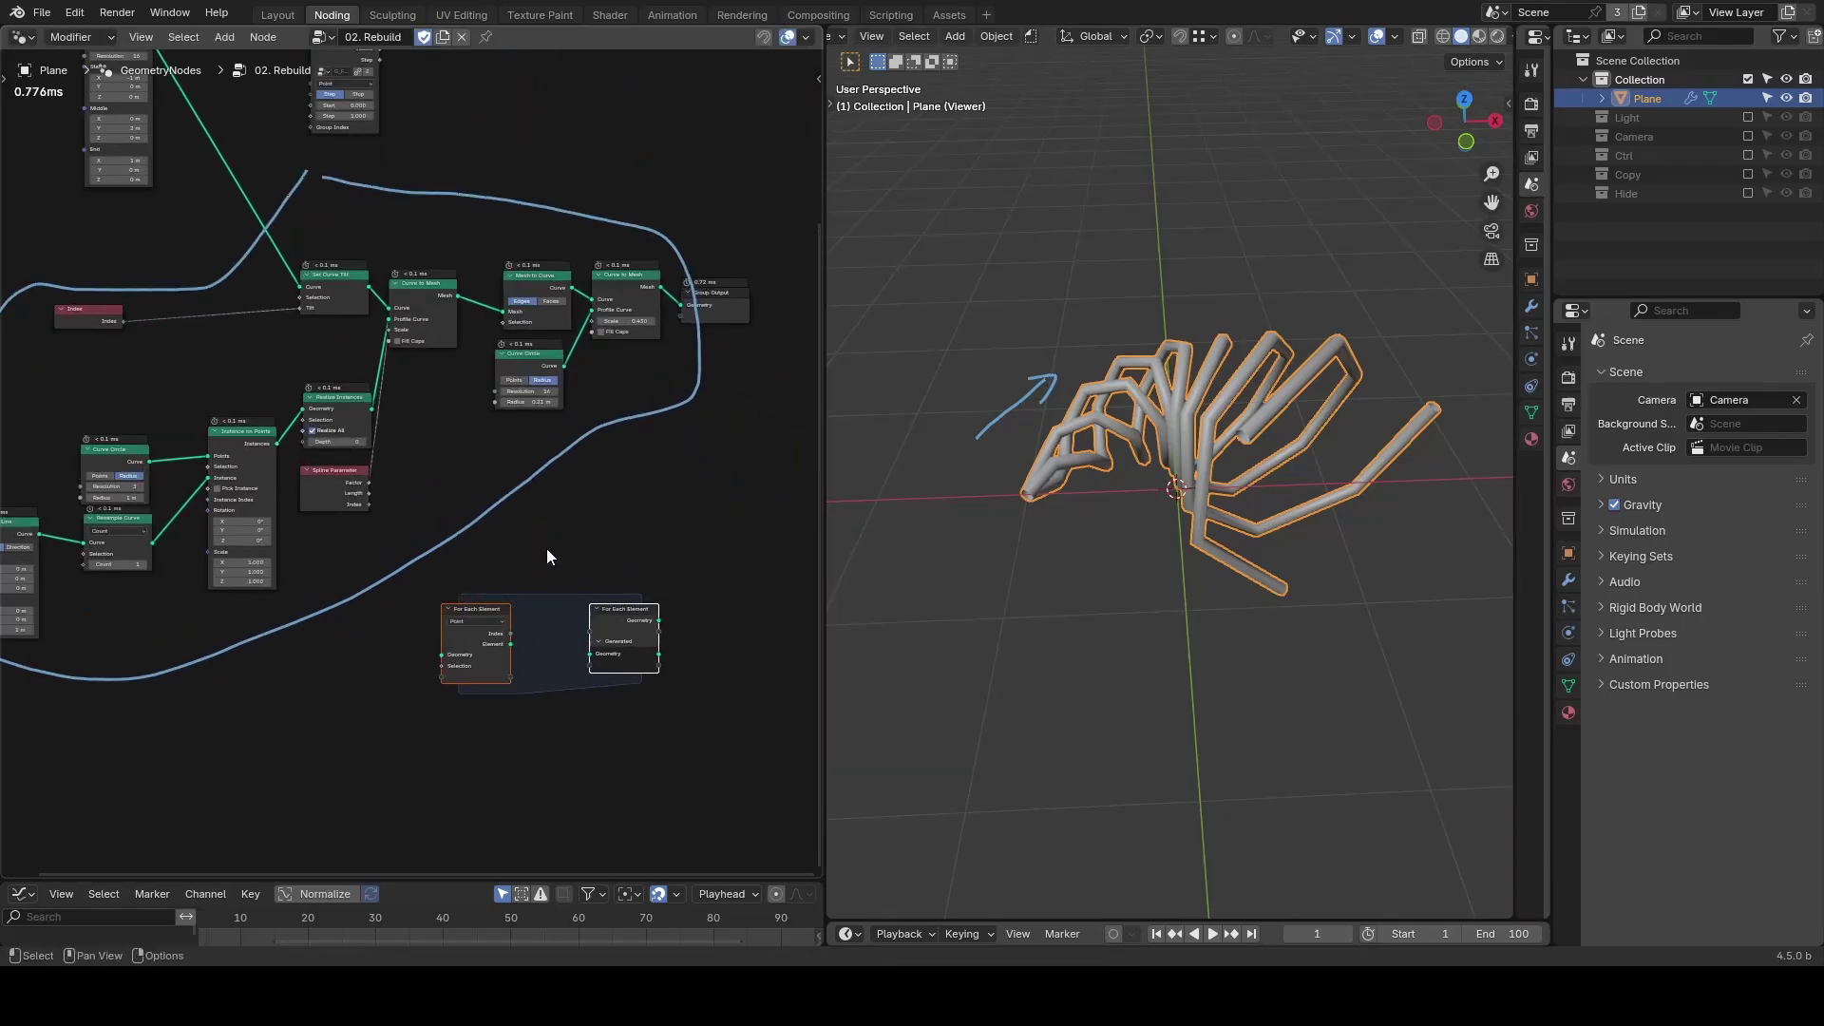
{"action": "middle_click_drag", "start_coordinate": [547, 556], "coordinate": [618, 557]}
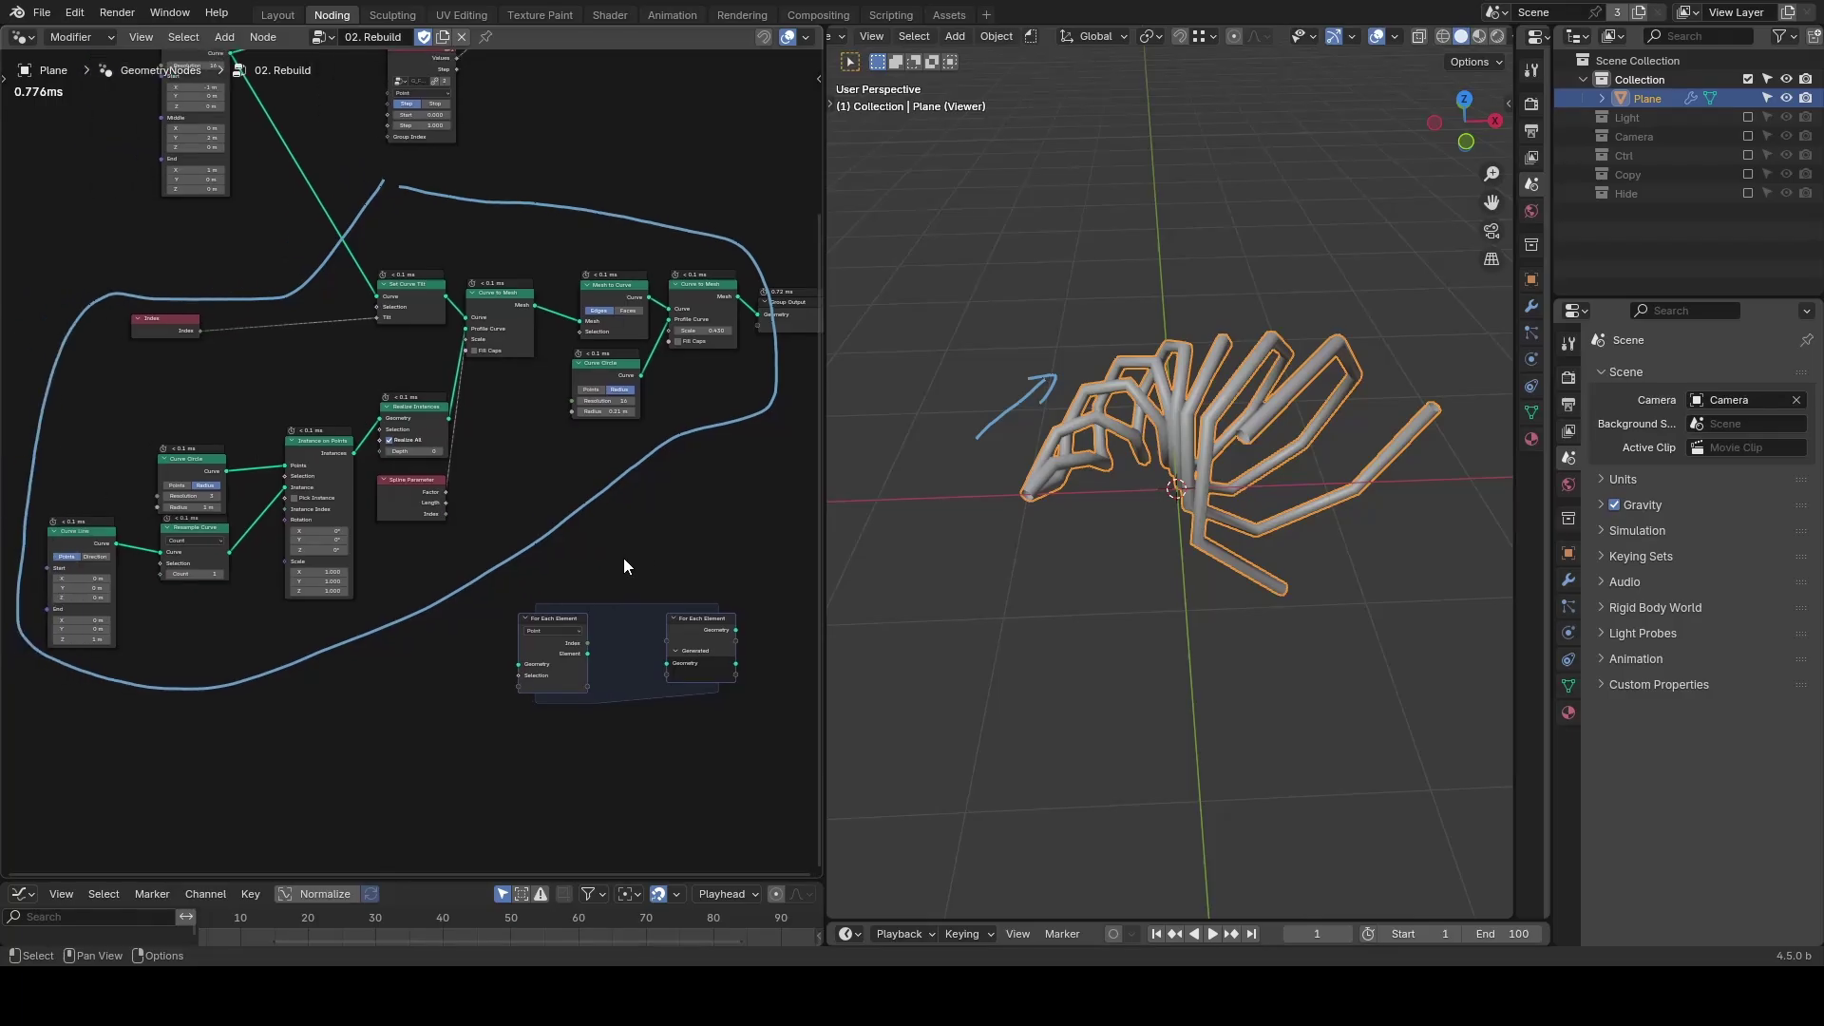
{"action": "scroll", "coordinate": [635, 542], "scroll_direction": "down", "scroll_amount": 1}
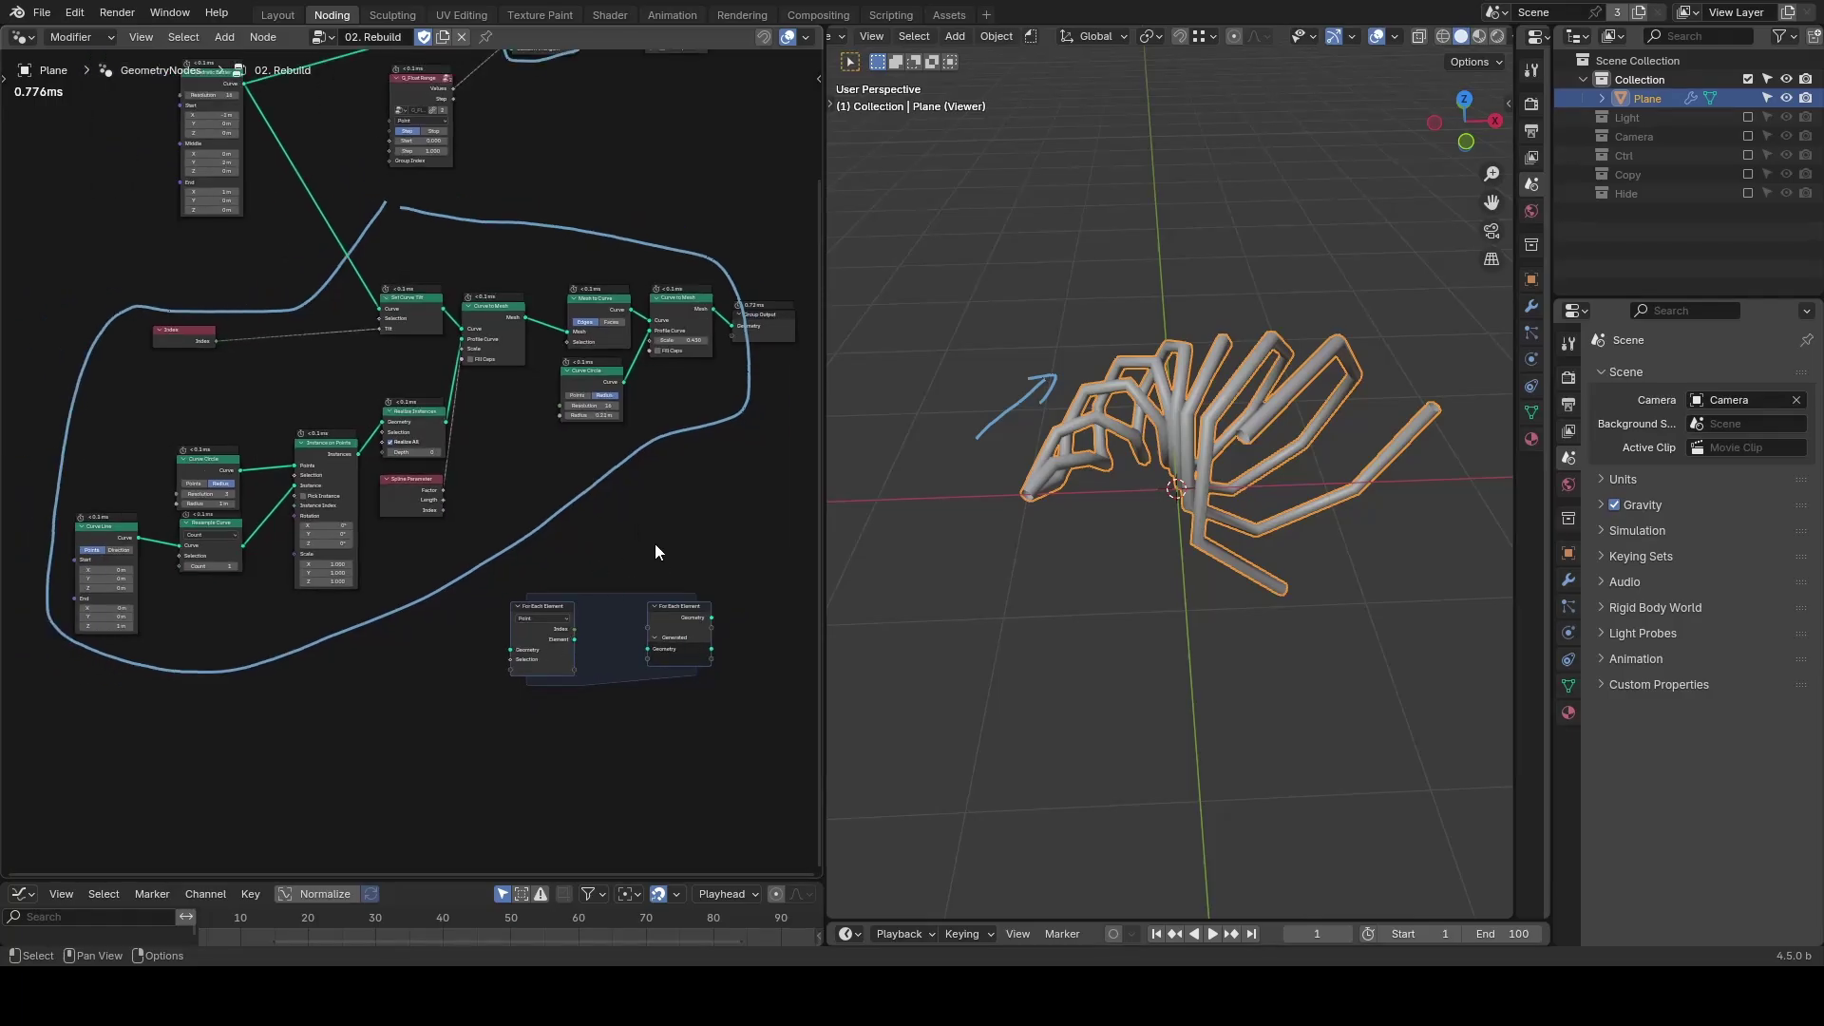
{"action": "middle_click_drag", "start_coordinate": [648, 529], "coordinate": [627, 597]}
{"action": "scroll", "coordinate": [641, 512], "scroll_direction": "down", "scroll_amount": 1}
{"action": "scroll", "coordinate": [640, 526], "scroll_direction": "down", "scroll_amount": 1}
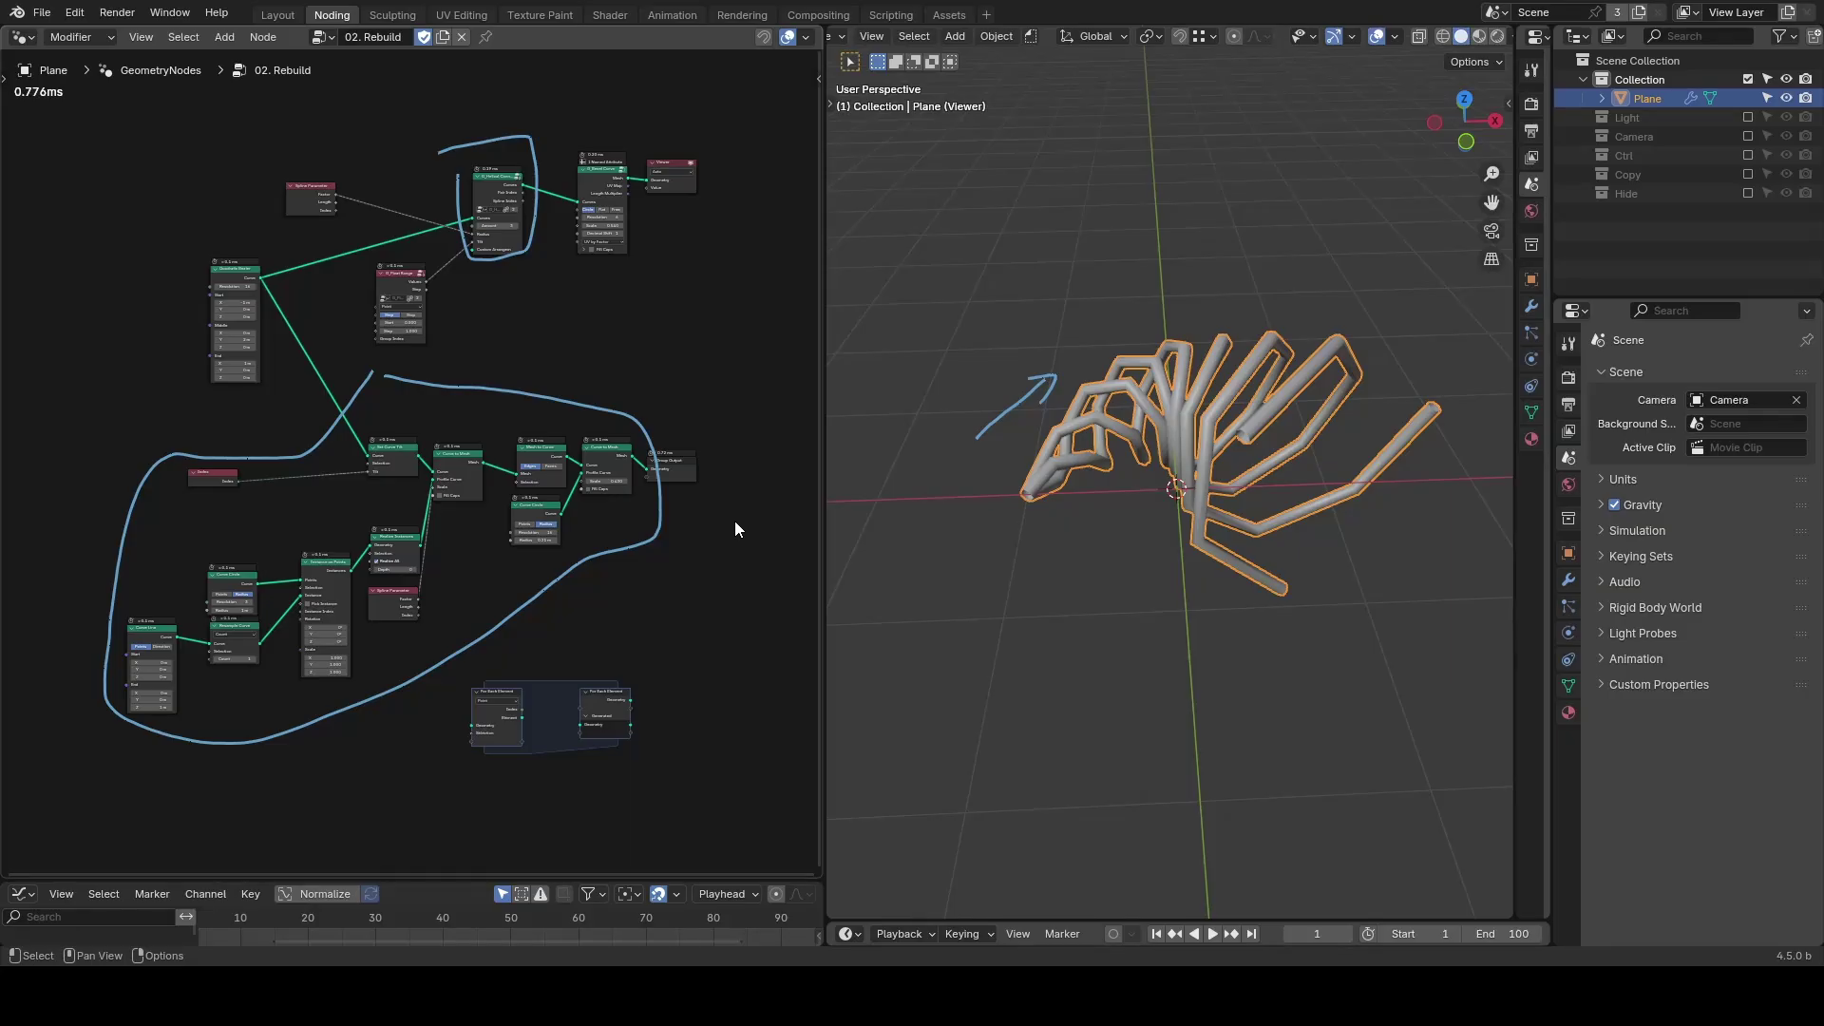
{"action": "key", "text": "shift"}
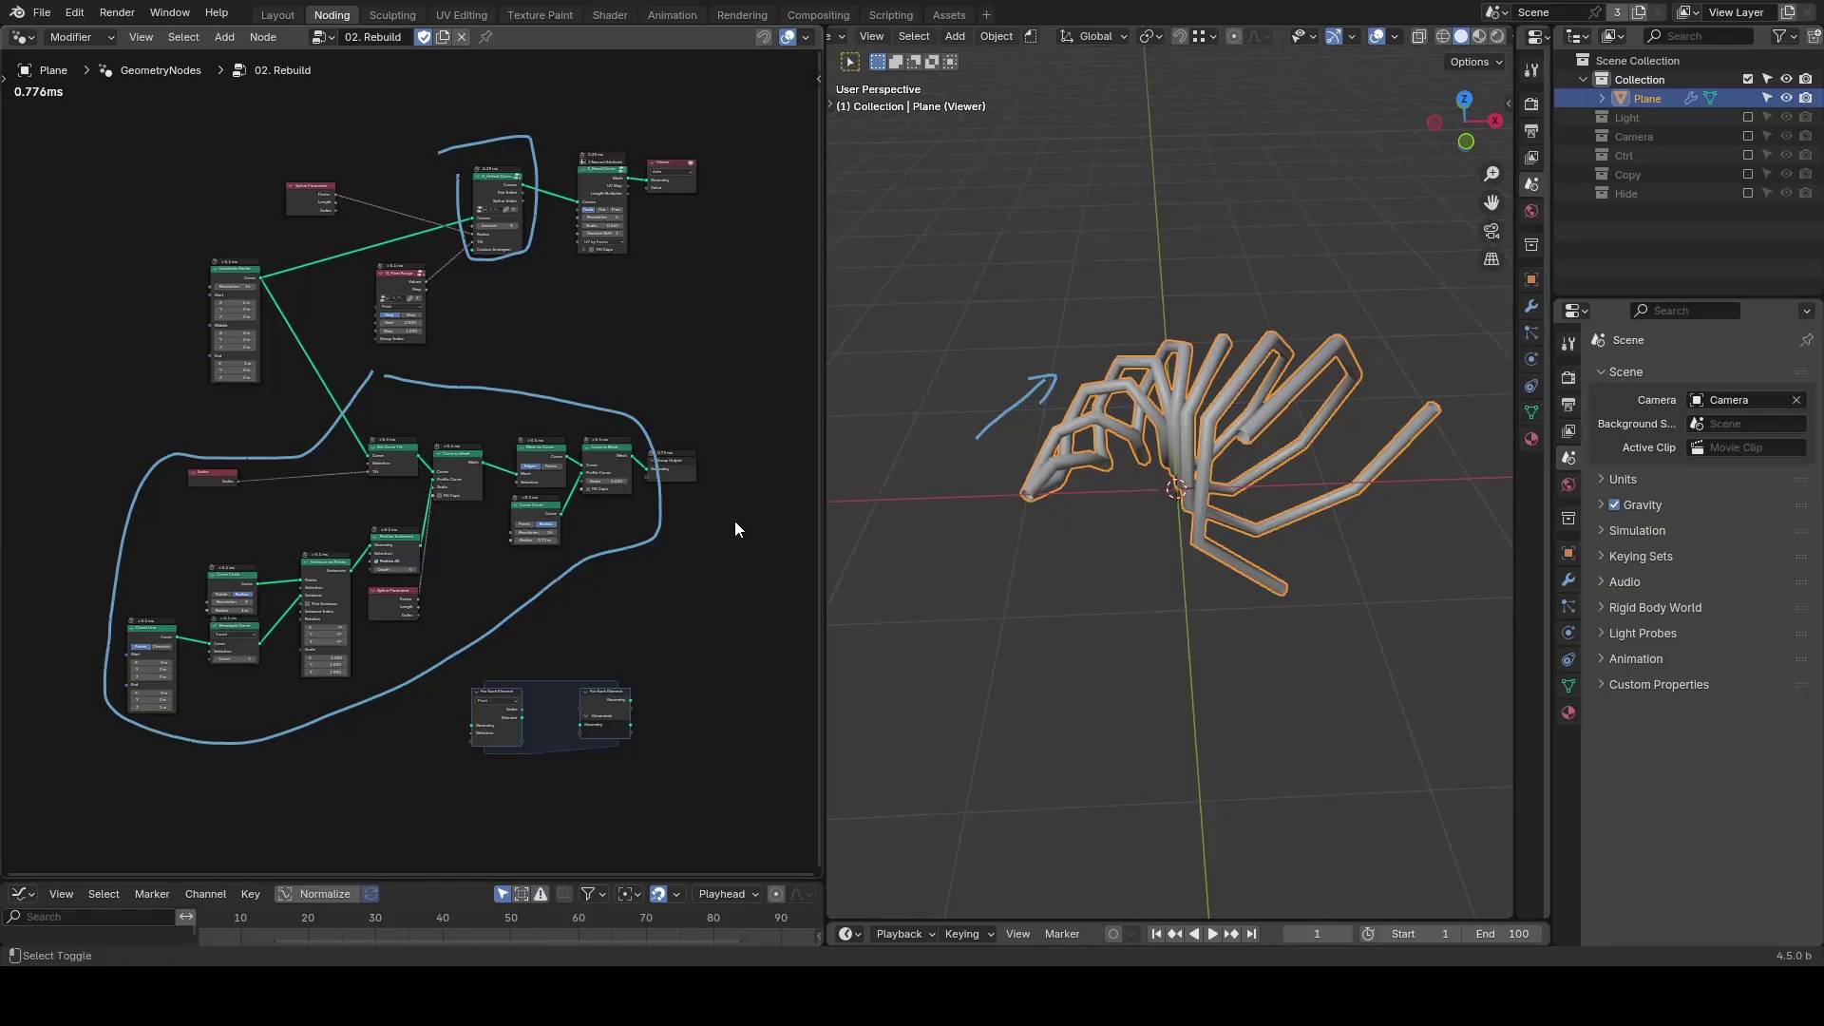